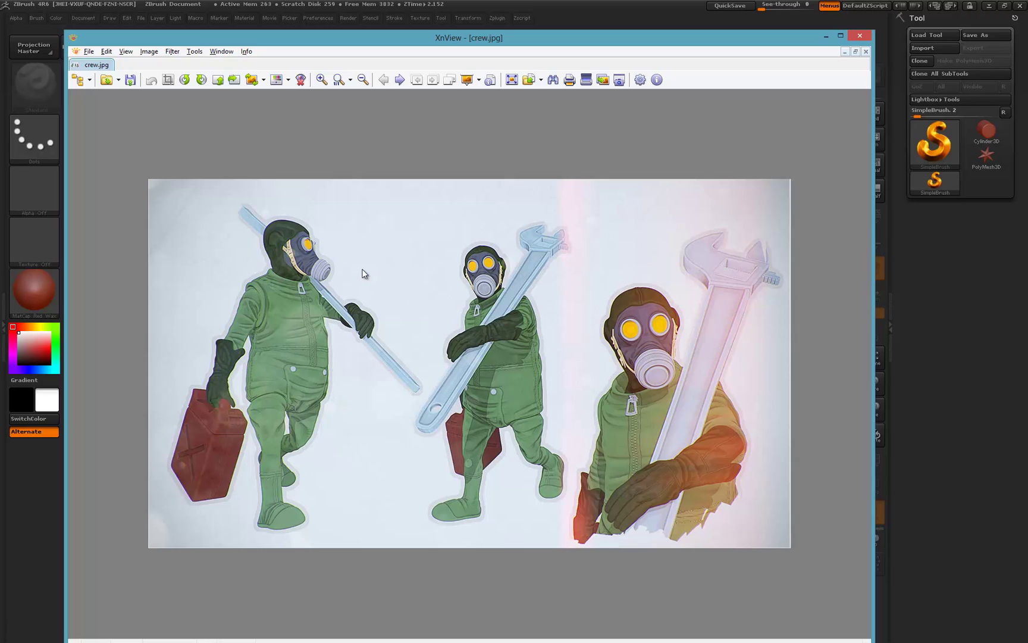
Step: Flip through the reference images kaneda-bikezb, kaneda-zb and SLATLAKE to crew.jpg
{"action": "key", "text": "Page_Down"}
{"action": "key", "text": "Page_Up"}
{"action": "key", "text": "Page_Down"}
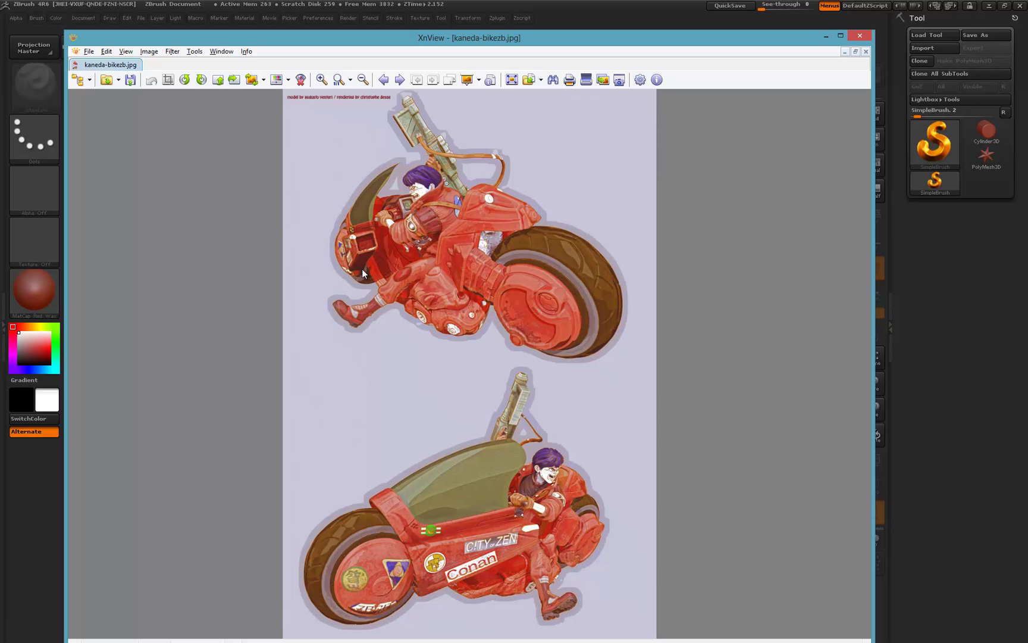
{"action": "key", "text": "Page_Down"}
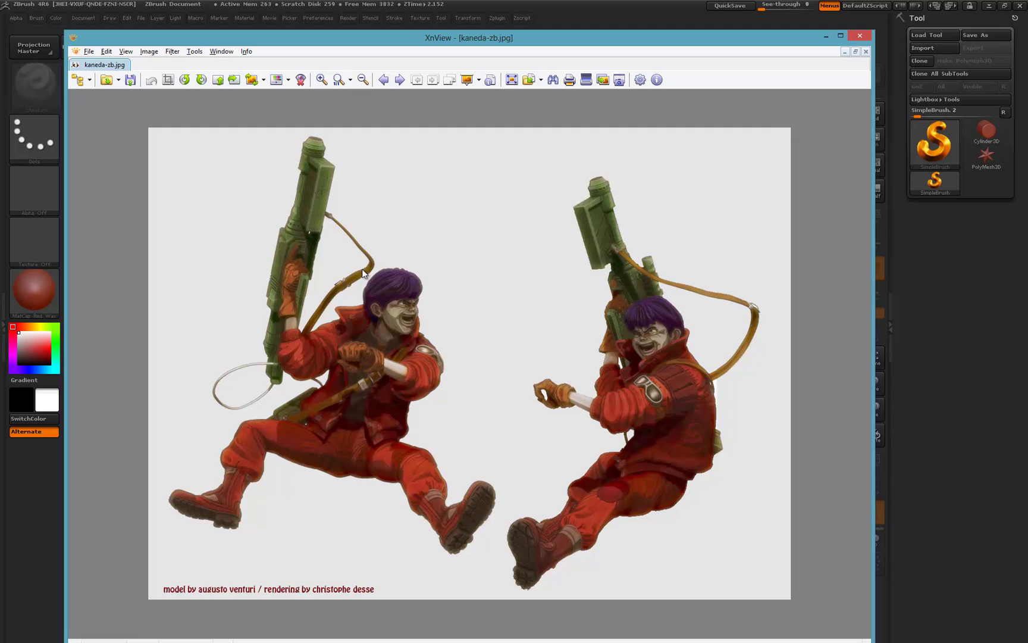
{"action": "key", "text": "Page_Down"}
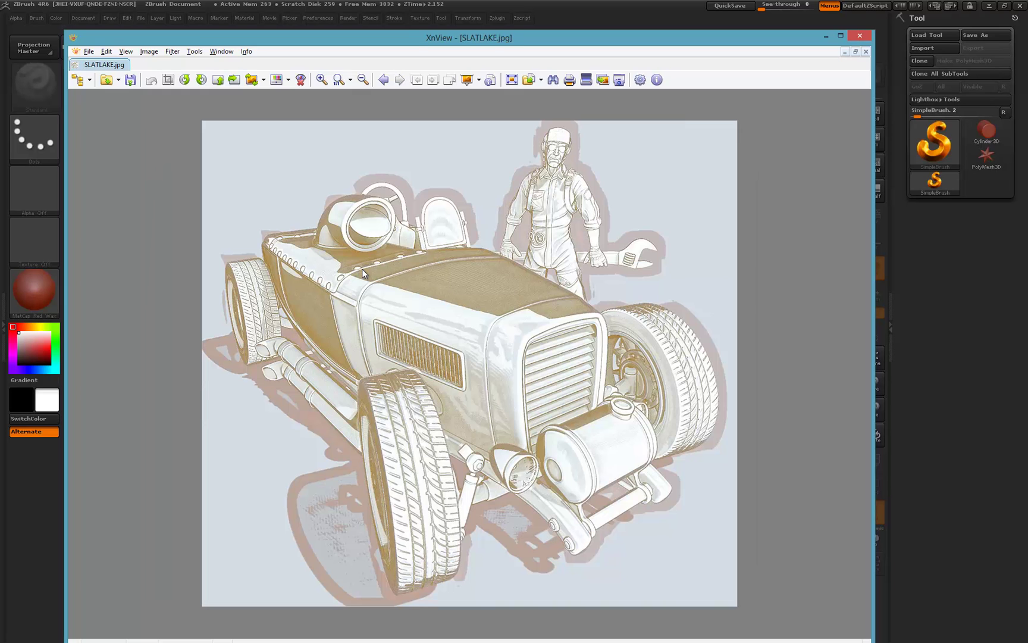
{"action": "key", "text": "Page_Down"}
{"action": "key", "text": "Page_Down"}
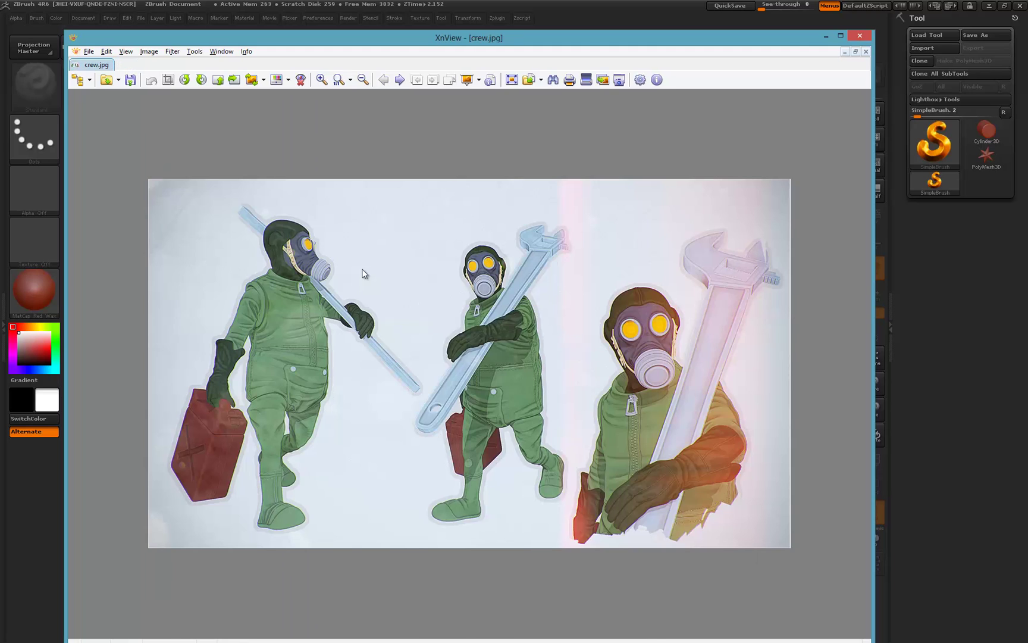
{"action": "key", "text": "Page_Up"}
{"action": "key", "text": "Page_Up"}
{"action": "key", "text": "Page_Up"}
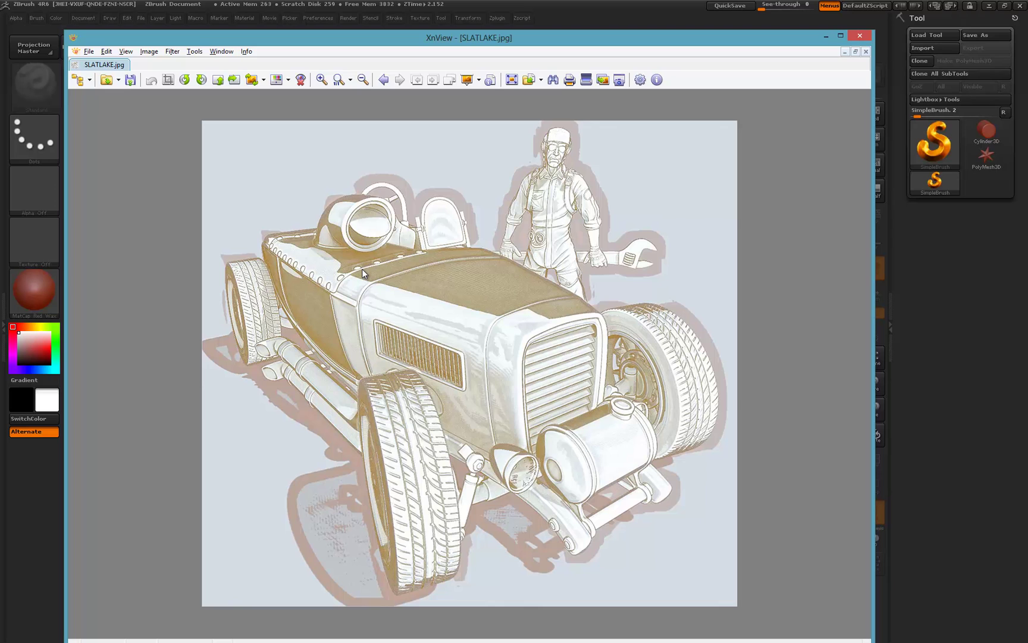
{"action": "key", "text": "Page_Down"}
{"action": "key", "text": "Page_Down"}
{"action": "key", "text": "Page_Down"}
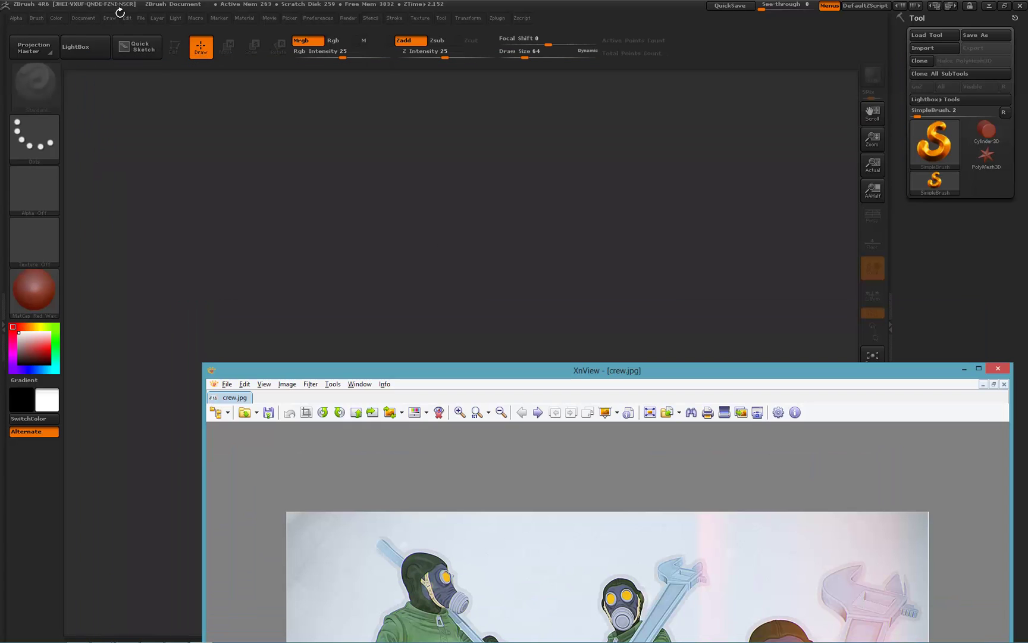
Step: Open the crew.ZPR project from the Dropbox zbrush-video folder
{"action": "left_click", "coordinate": [141, 18]}
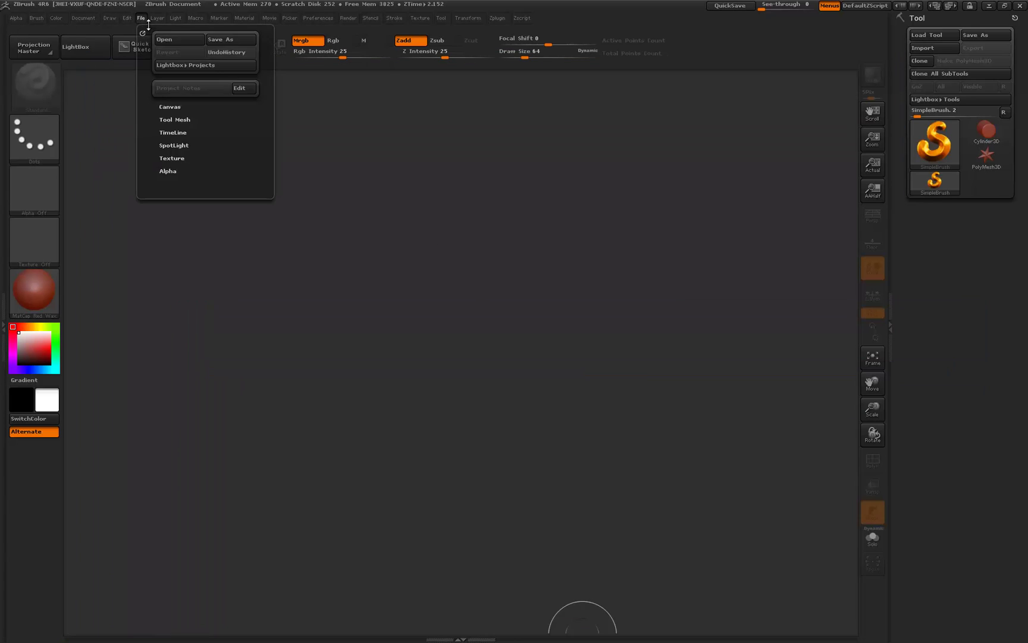
{"action": "left_click", "coordinate": [181, 40]}
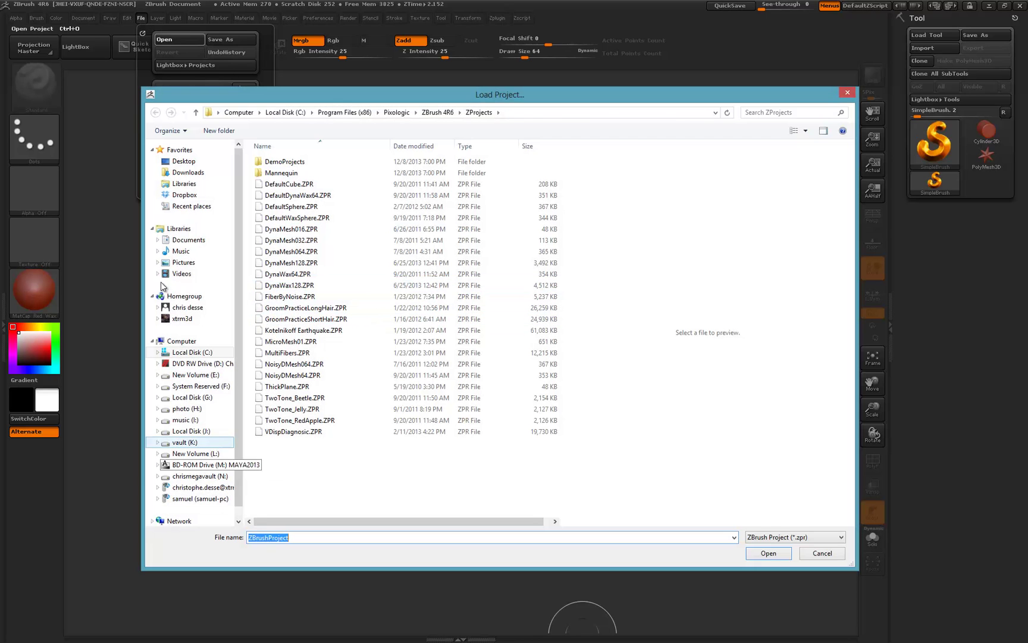
{"action": "left_click", "coordinate": [182, 194]}
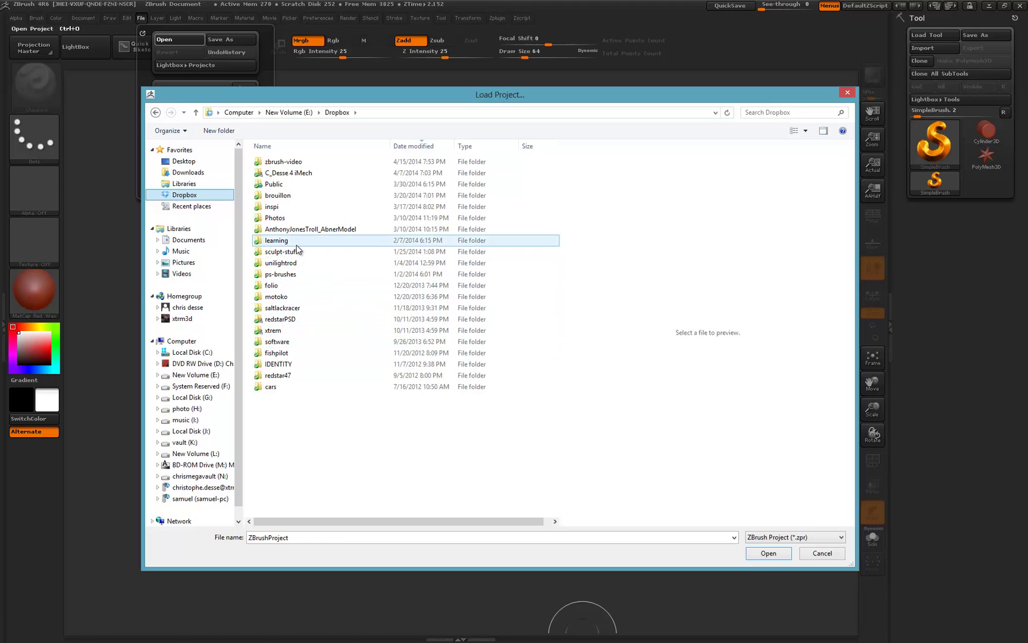
{"action": "double_click", "coordinate": [285, 162]}
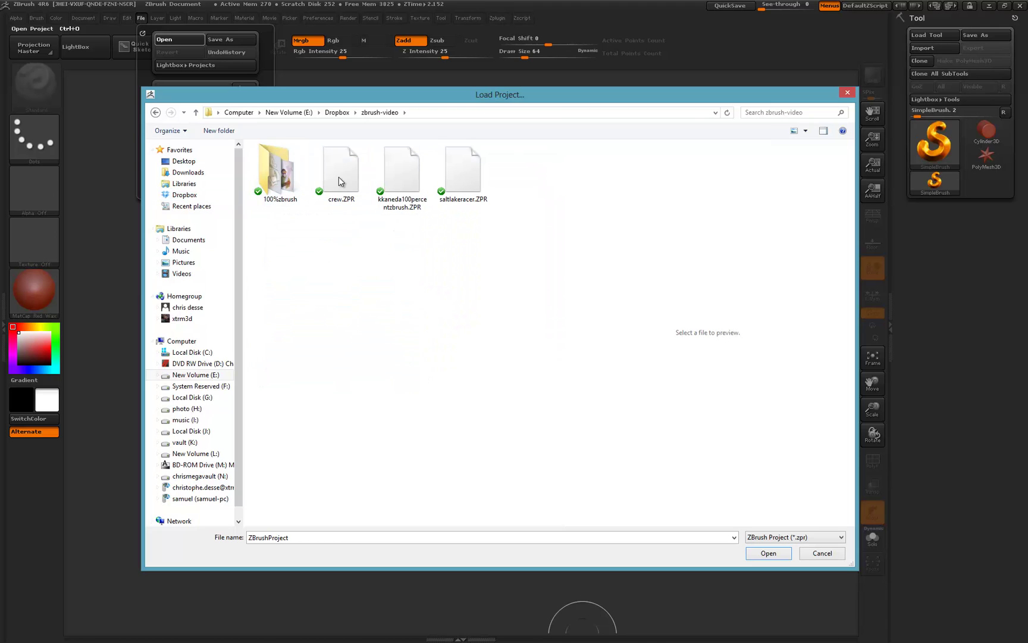
{"action": "left_click", "coordinate": [339, 178]}
{"action": "left_click", "coordinate": [768, 552]}
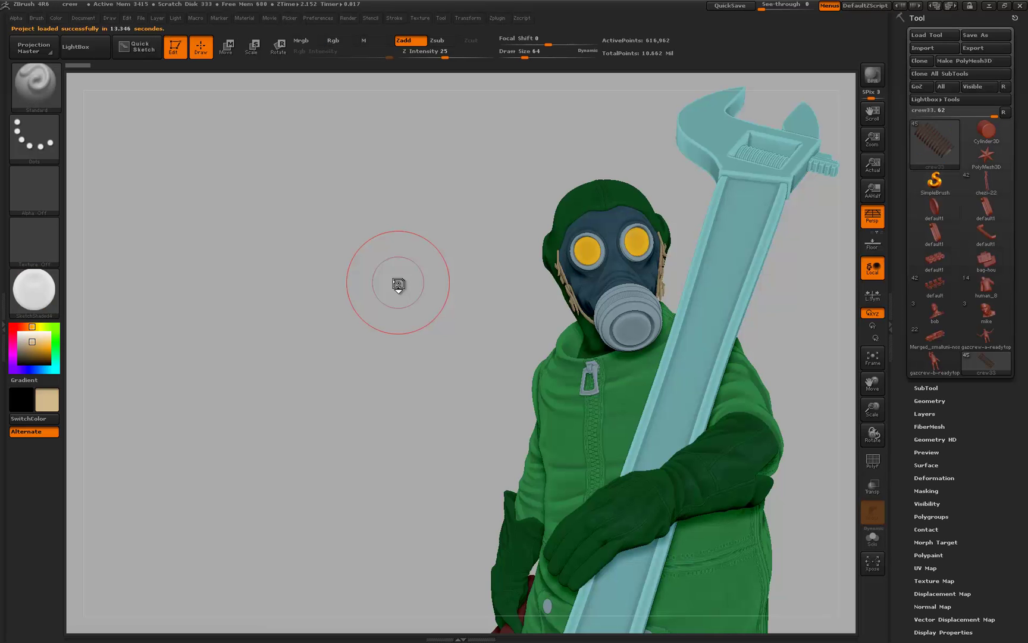
Step: Frame and zoom in on the gas-masked crew figure, rotate it slightly, then BPR-render with Shift+R
{"action": "left_click", "coordinate": [872, 357]}
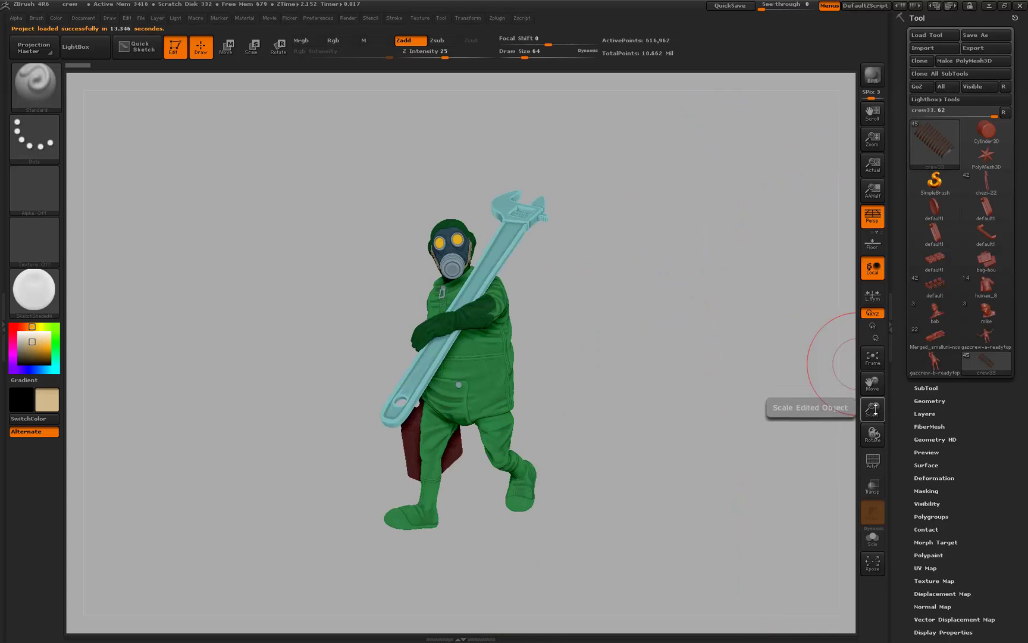
{"action": "left_click_drag", "start_coordinate": [872, 410], "coordinate": [729, 498]}
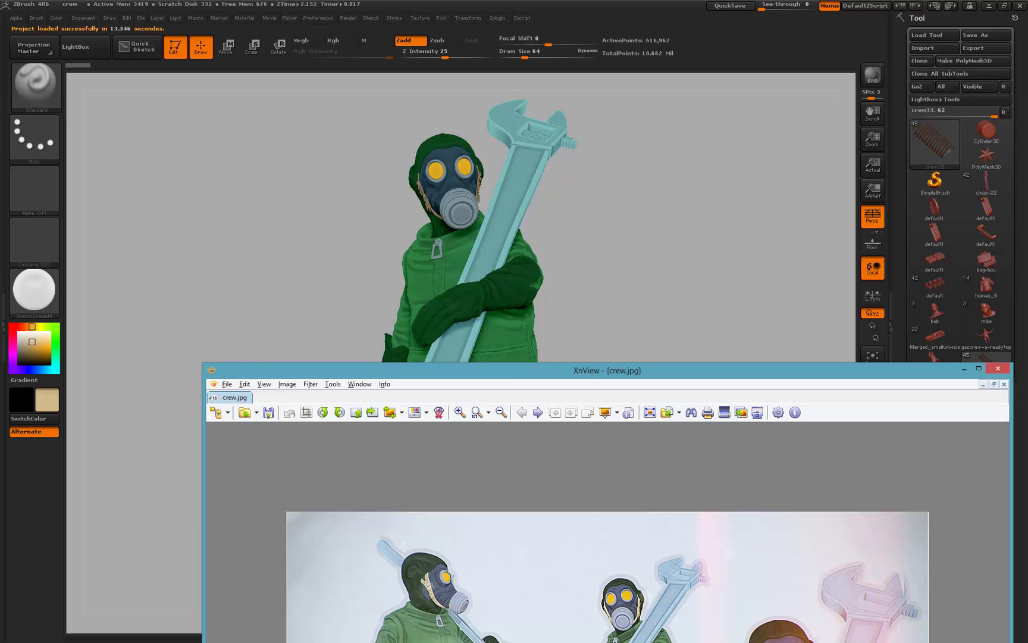
{"action": "left_click", "coordinate": [546, 282]}
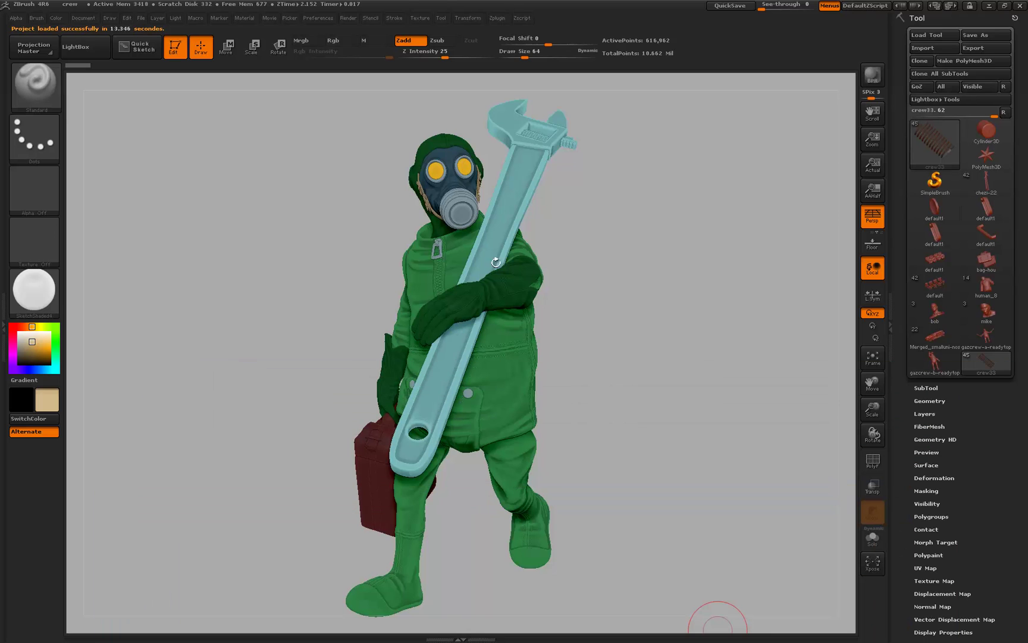
{"action": "left_click_drag", "start_coordinate": [545, 282], "coordinate": [705, 344]}
{"action": "key", "text": "shift"}
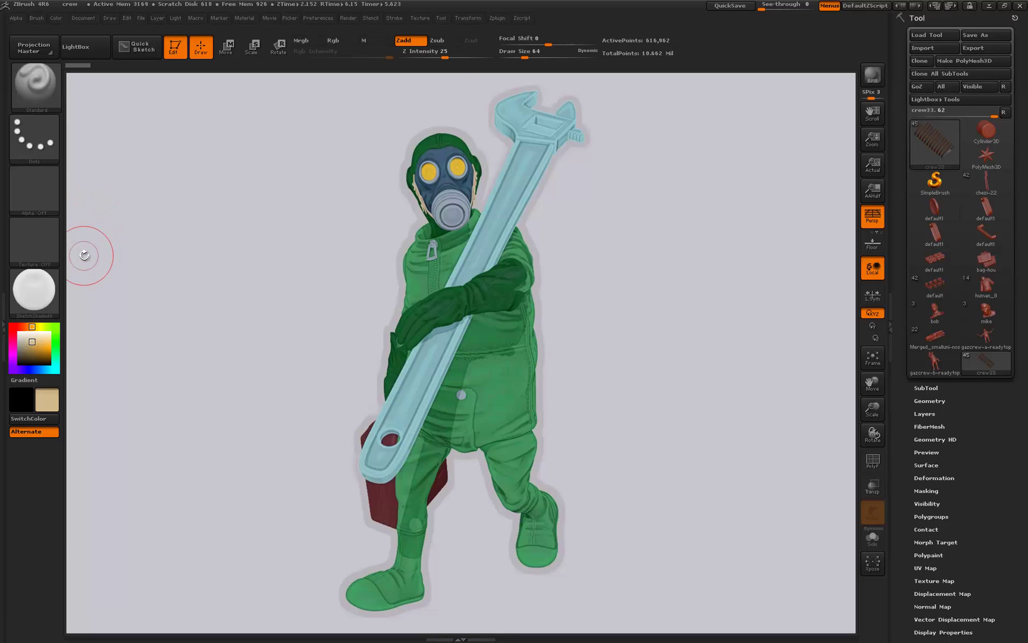
{"action": "left_click_drag", "start_coordinate": [386, 399], "coordinate": [352, 429]}
Step: Try the SketchShaded4 material, then switch the crew figure to Sketch04
{"action": "left_click", "coordinate": [29, 290]}
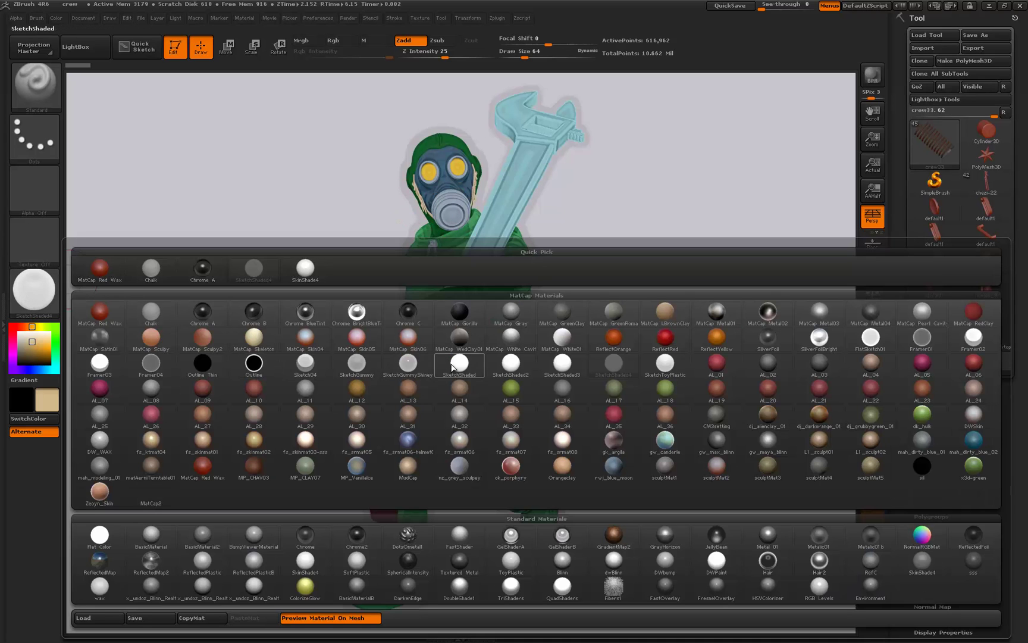
{"action": "mouse_move", "coordinate": [453, 368]}
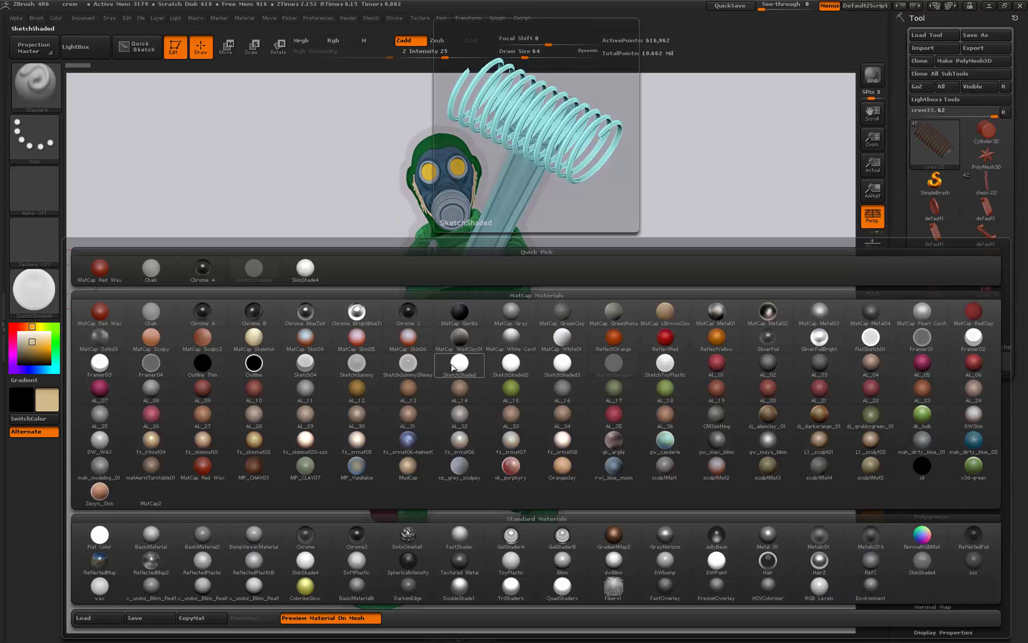
{"action": "left_click", "coordinate": [614, 370]}
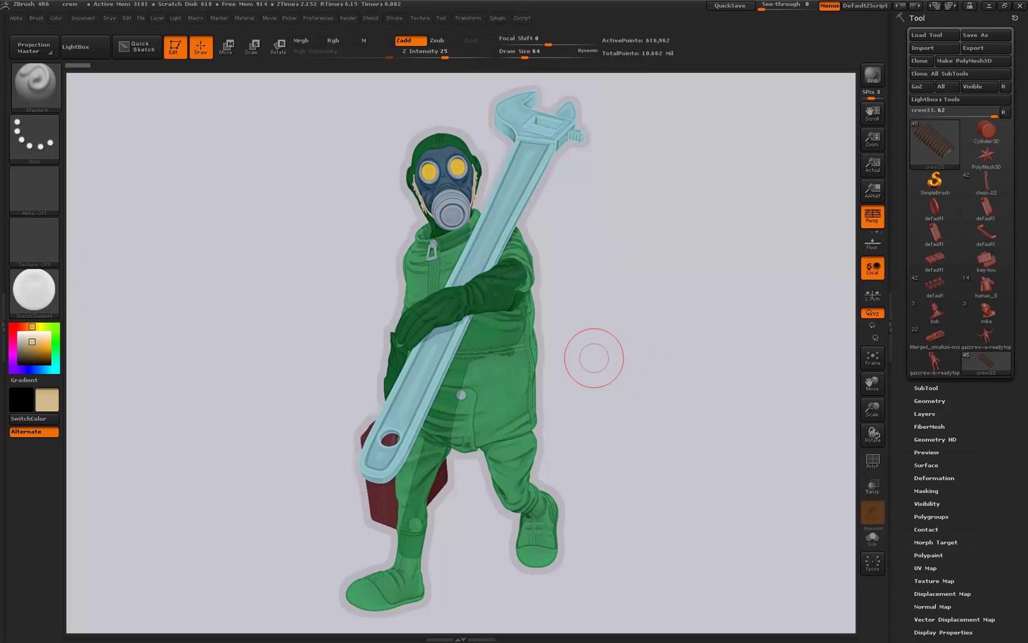
{"action": "left_click", "coordinate": [34, 290]}
{"action": "mouse_move", "coordinate": [595, 371]}
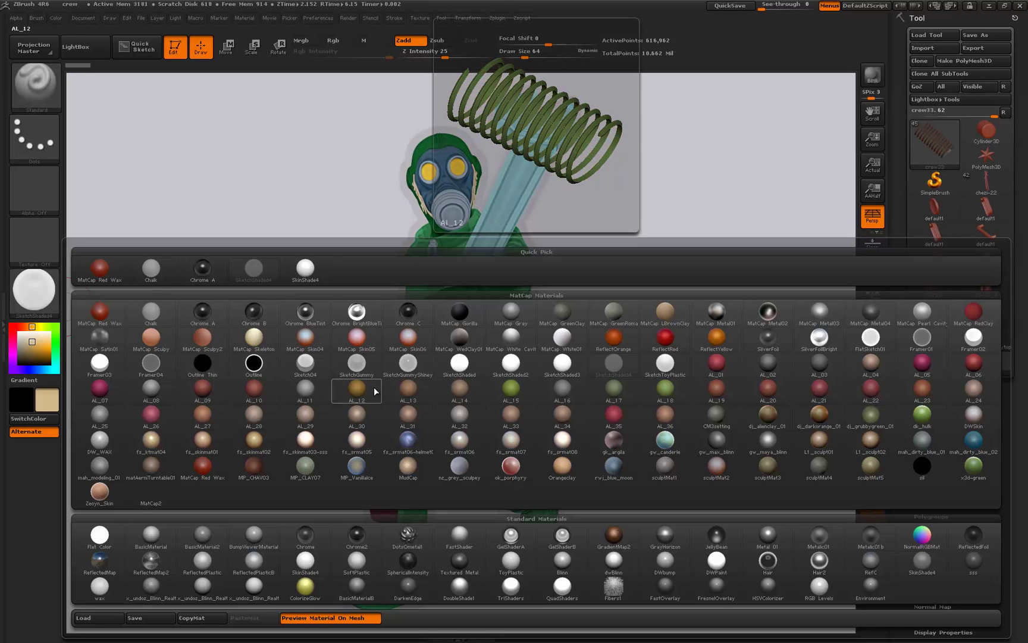
{"action": "left_click", "coordinate": [304, 364]}
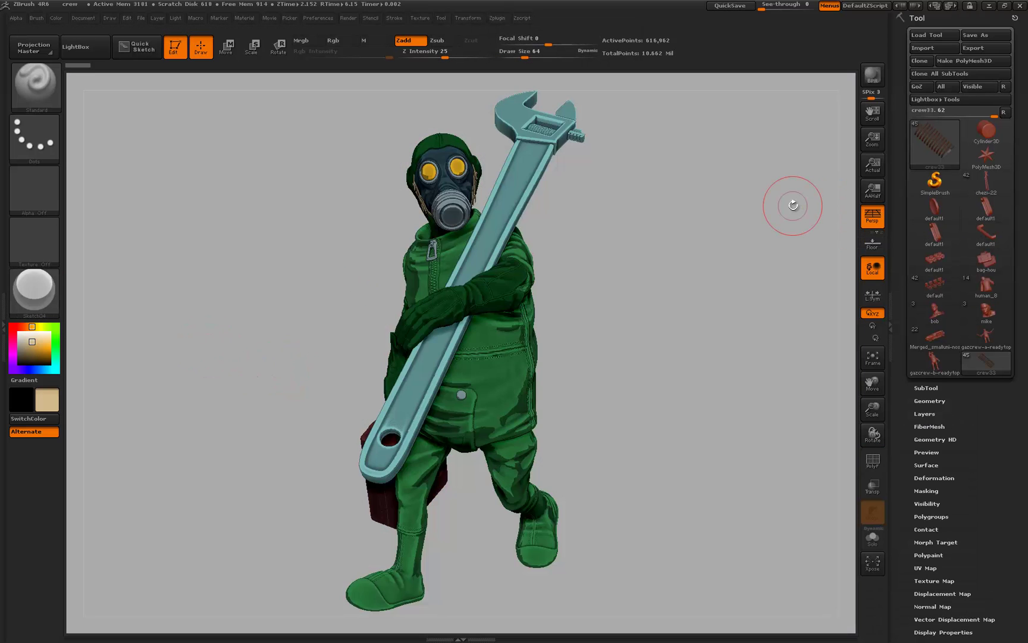
{"action": "key", "text": "shift"}
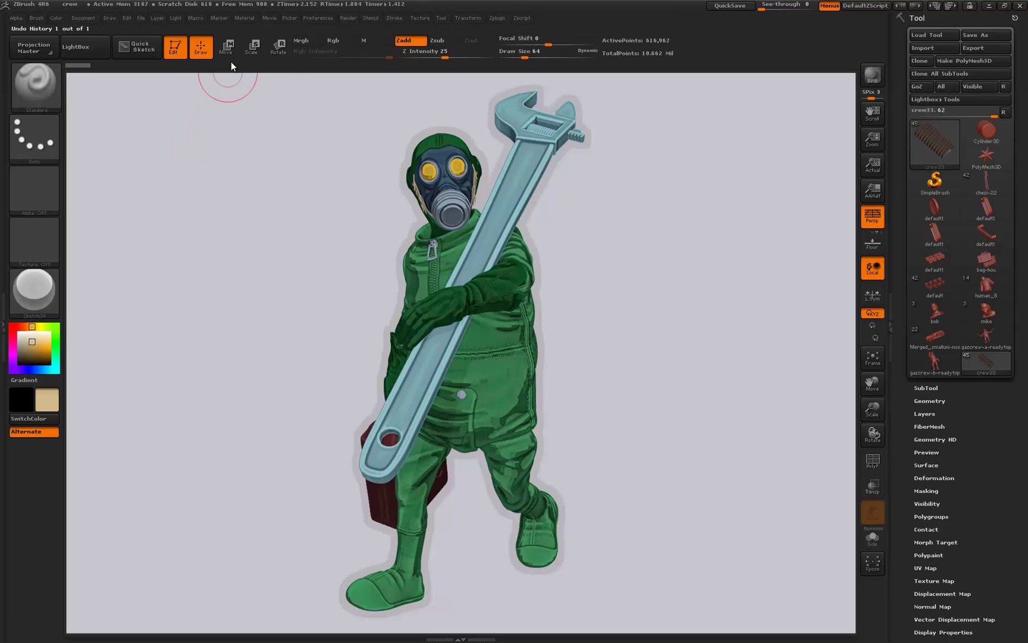
Step: Raise the 3D Posterize amount in Render Properties and BPR-render the crew figure
{"action": "left_click", "coordinate": [367, 20]}
{"action": "left_click", "coordinate": [348, 17]}
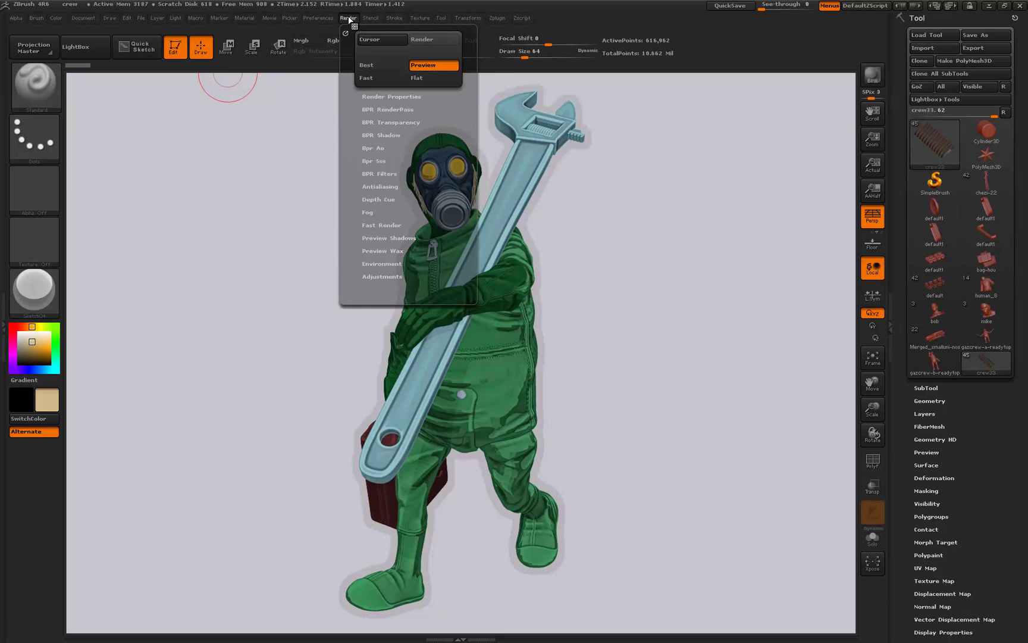
{"action": "left_click", "coordinate": [387, 95]}
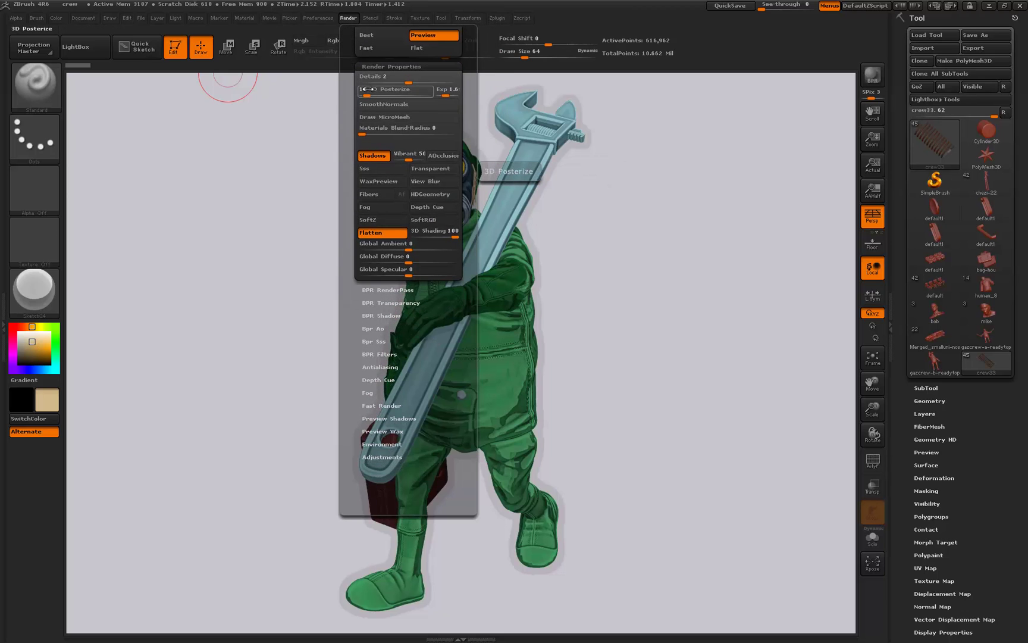
{"action": "mouse_move", "coordinate": [367, 89]}
{"action": "left_mouse_down"}
{"action": "mouse_move", "coordinate": [427, 93]}
{"action": "mouse_move", "coordinate": [363, 90]}
{"action": "left_mouse_up"}
{"action": "key", "text": "shift+r"}
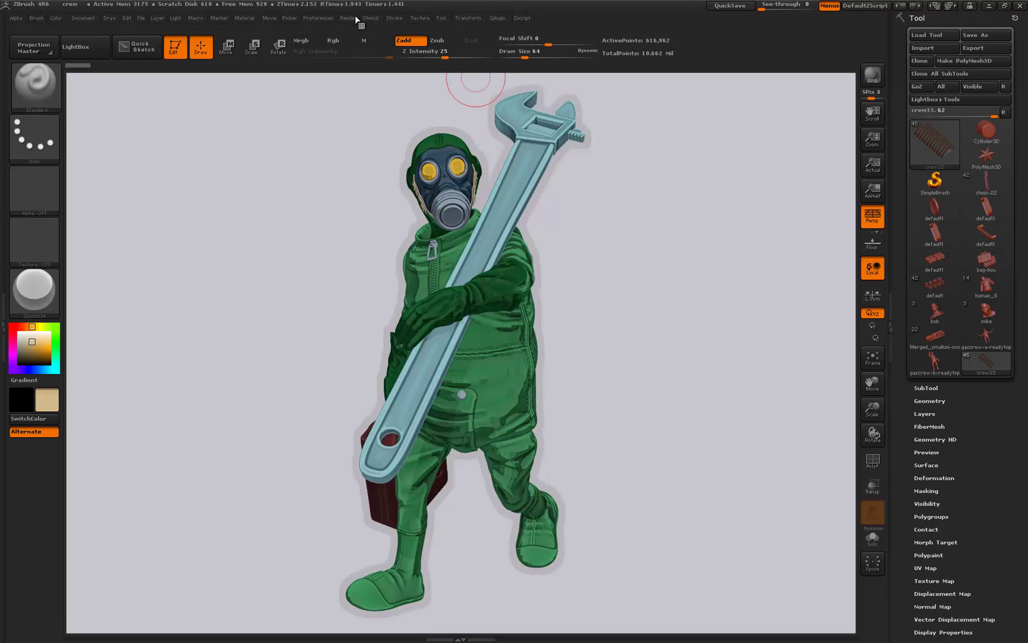
Step: Expand the BPR Filters and inspect filter slots F2 through F7
{"action": "left_click", "coordinate": [352, 19]}
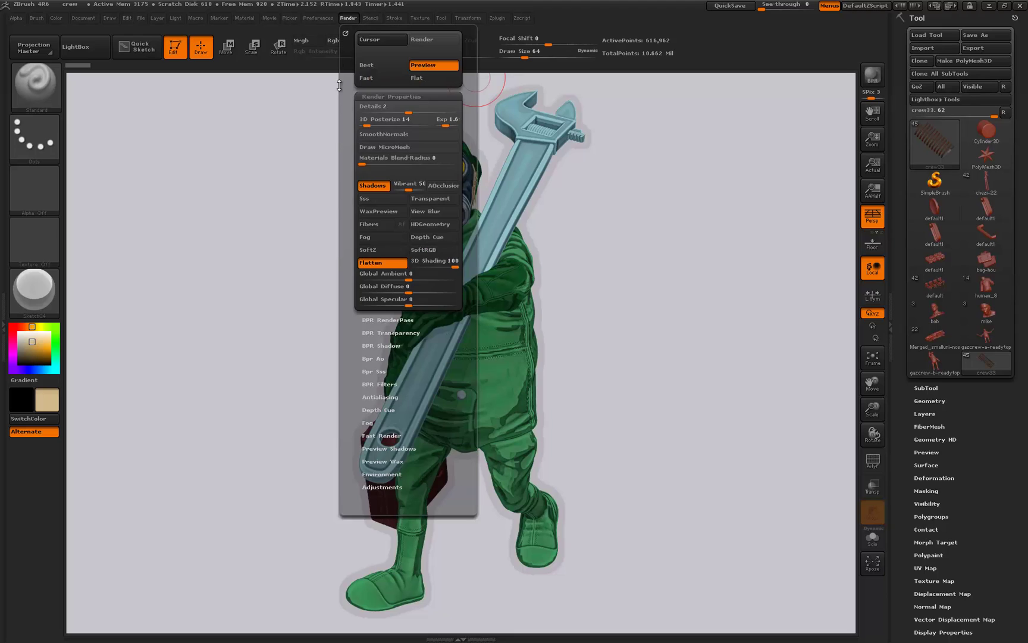
{"action": "left_click", "coordinate": [379, 384]}
{"action": "scroll", "coordinate": [374, 196], "scroll_direction": "up", "scroll_amount": 5}
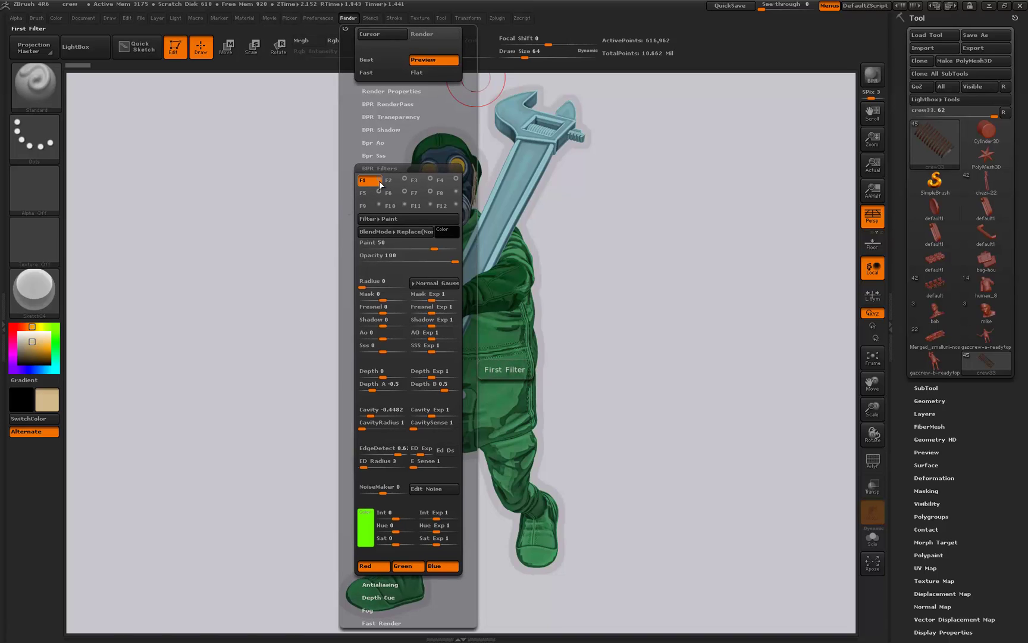
{"action": "left_click", "coordinate": [405, 178]}
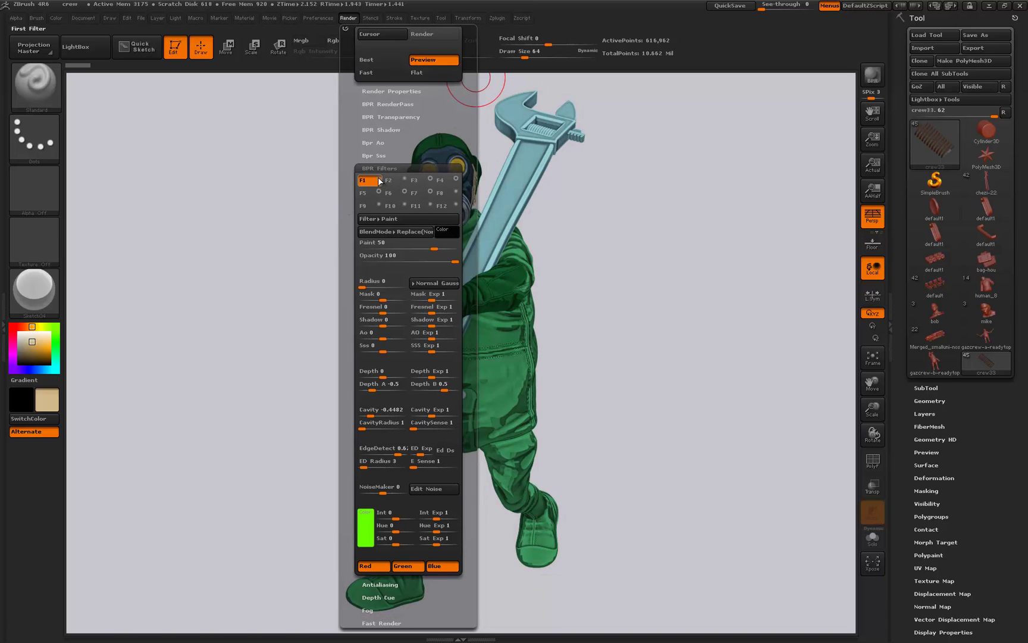
{"action": "left_click", "coordinate": [430, 178]}
{"action": "left_click", "coordinate": [443, 179]}
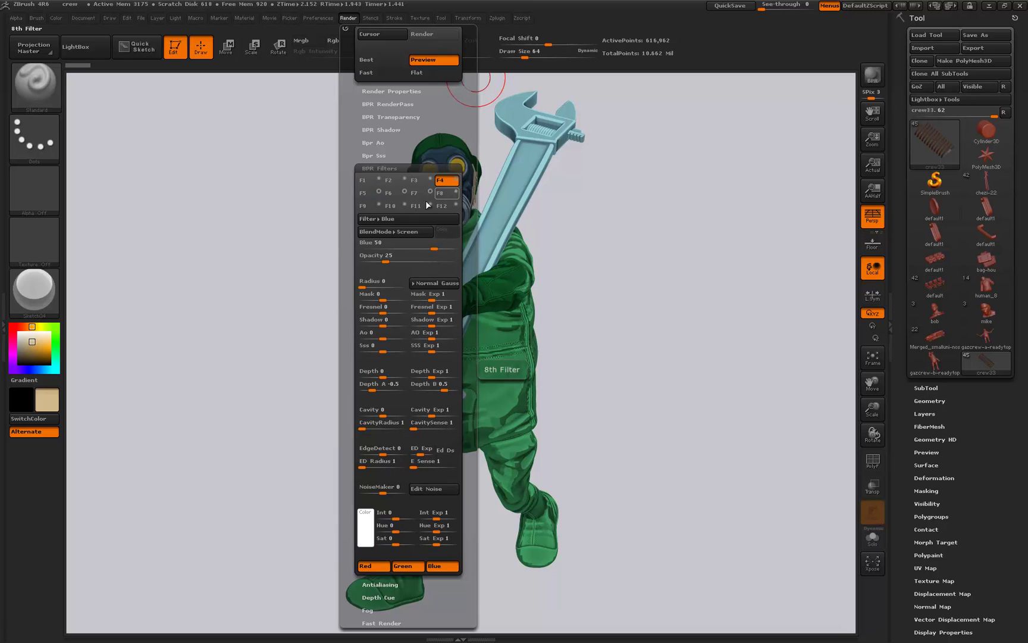
{"action": "left_click", "coordinate": [380, 195]}
{"action": "left_click", "coordinate": [404, 191]}
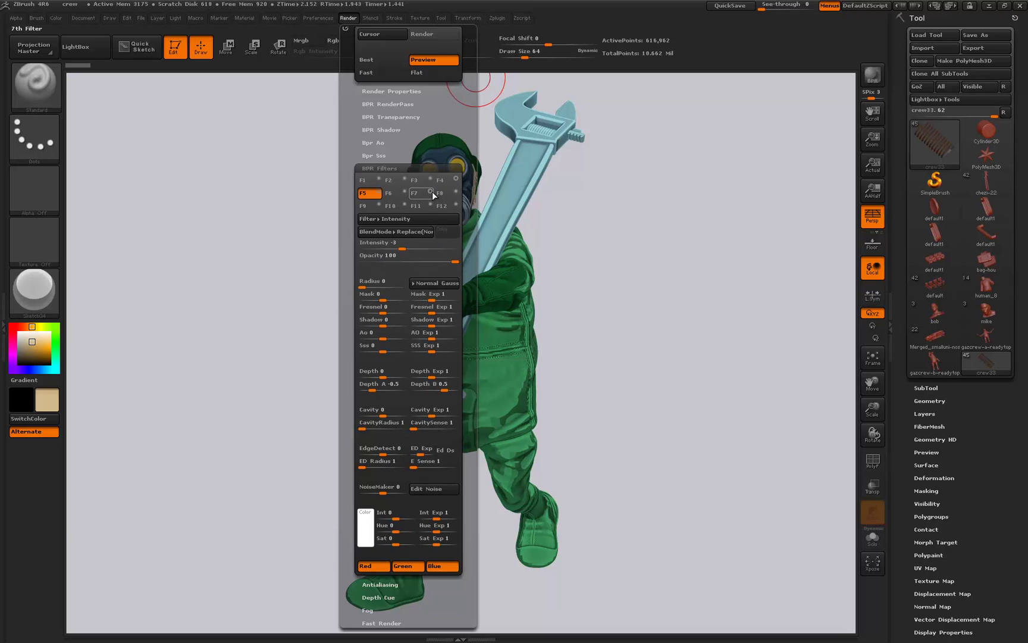
{"action": "left_click", "coordinate": [430, 191]}
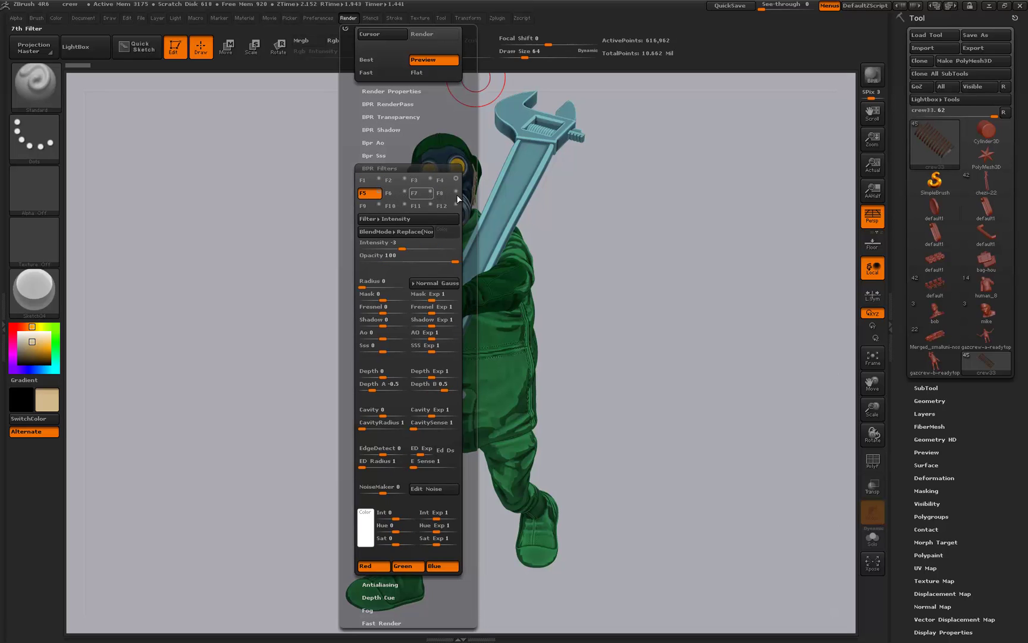
Step: Turn on the F1 Paint filter, comparing it on and off, then select F2
{"action": "left_click", "coordinate": [370, 180]}
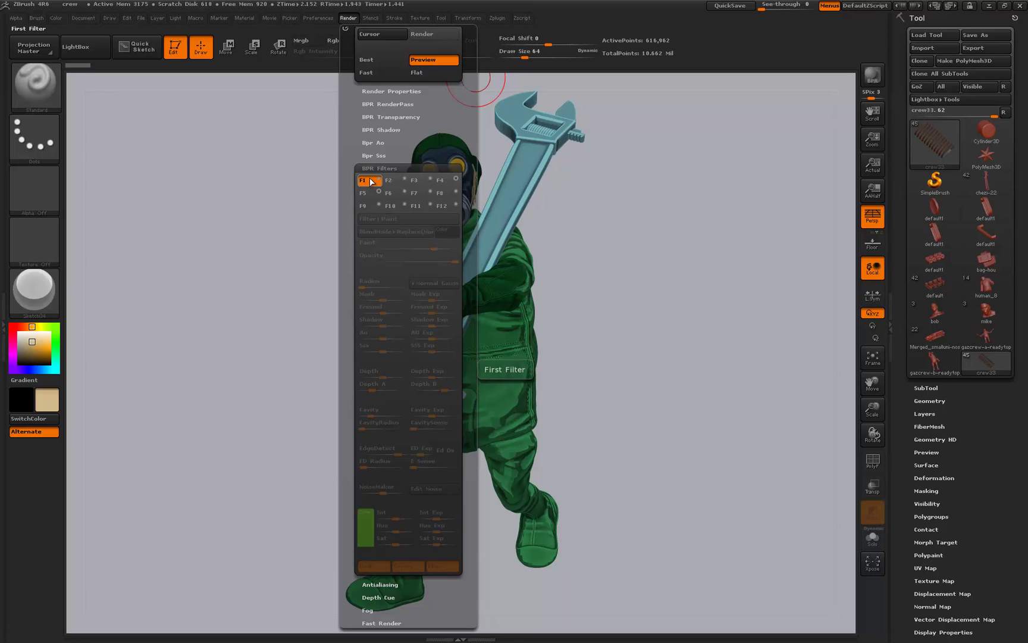
{"action": "left_click", "coordinate": [379, 180]}
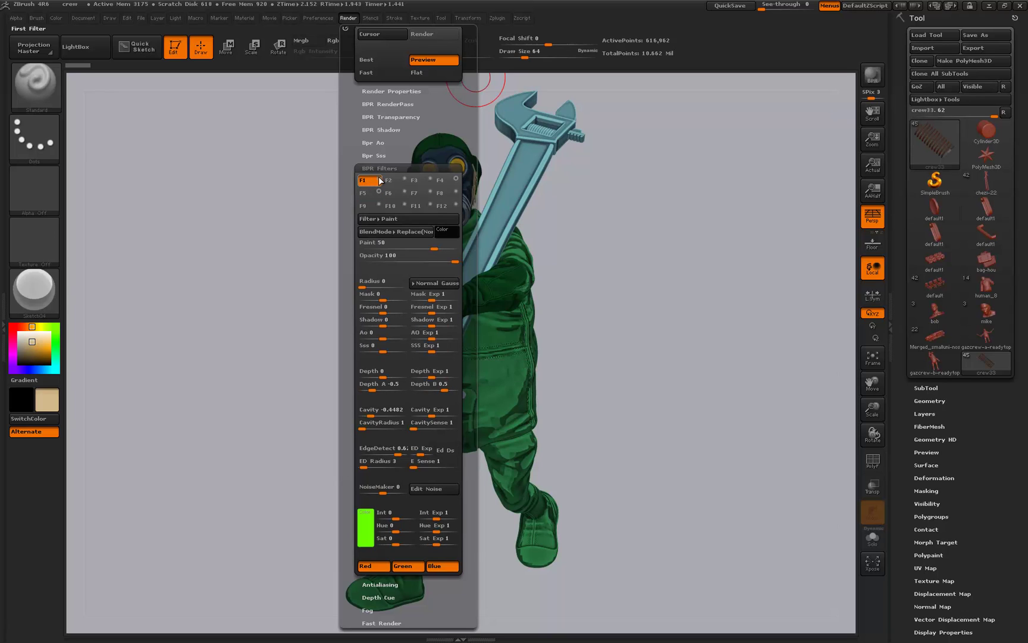
{"action": "left_click", "coordinate": [380, 180]}
{"action": "left_click", "coordinate": [380, 181]}
{"action": "left_click", "coordinate": [380, 180]}
{"action": "left_click", "coordinate": [379, 180]}
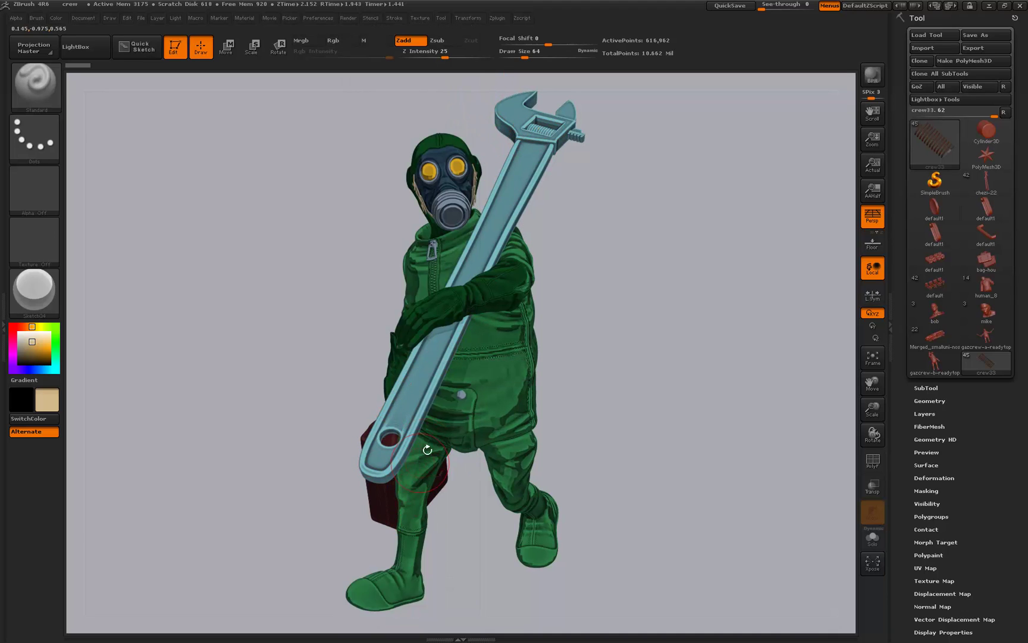
{"action": "left_click", "coordinate": [348, 18]}
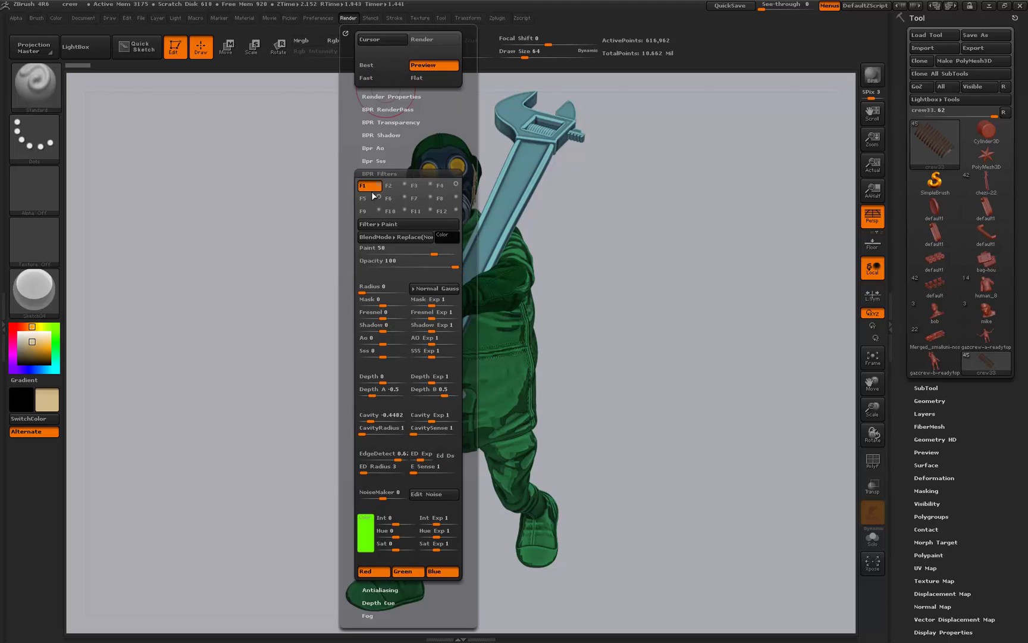
{"action": "left_click", "coordinate": [392, 188]}
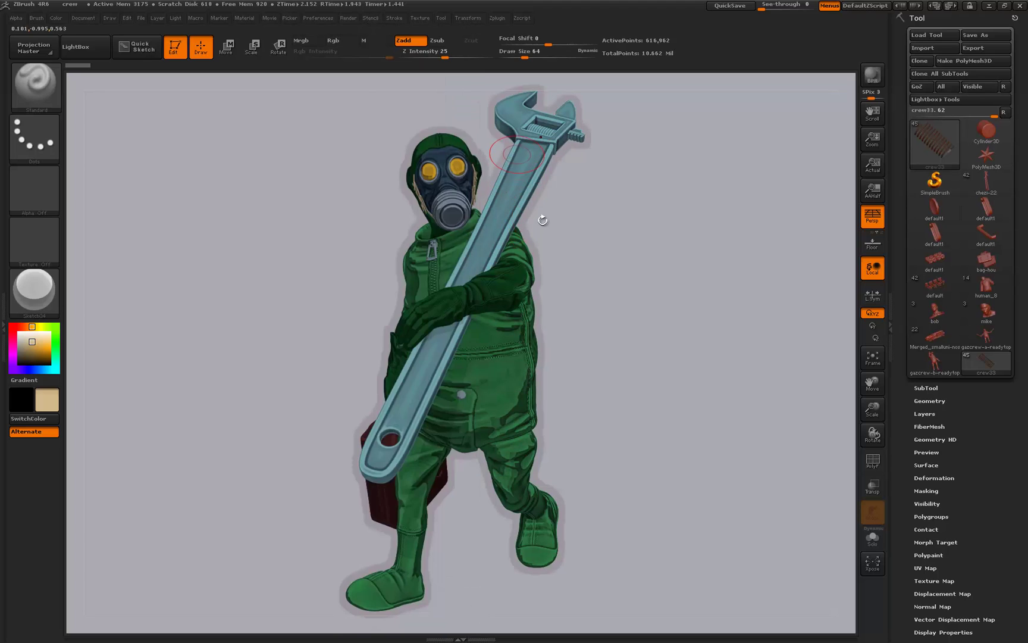
Step: Make the F2 outline colour blue and strengthen its EdgeDetect to -0.7586
{"action": "left_click", "coordinate": [355, 20]}
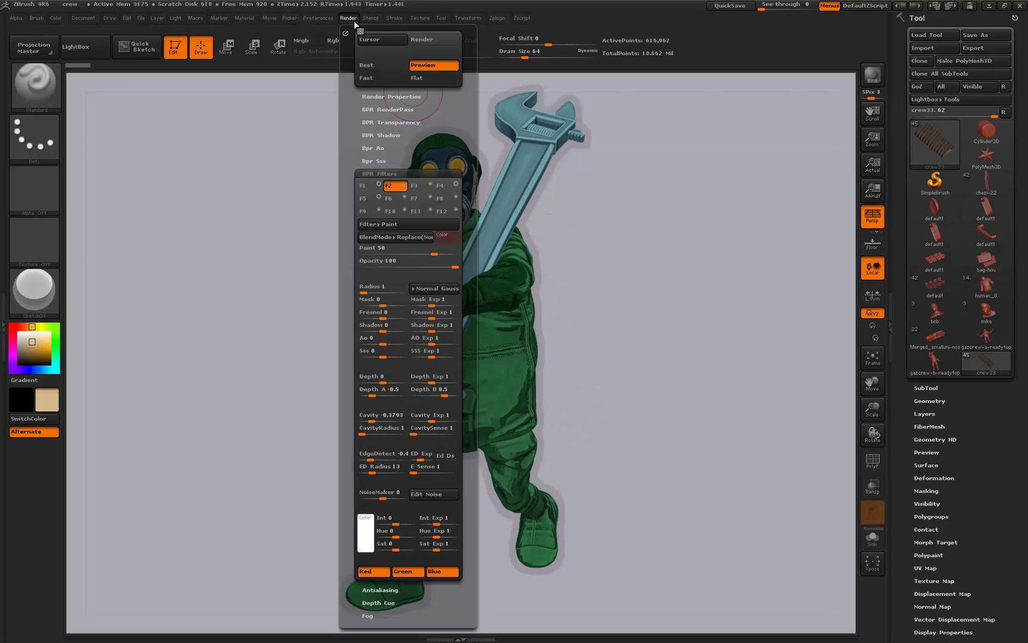
{"action": "left_click", "coordinate": [448, 236]}
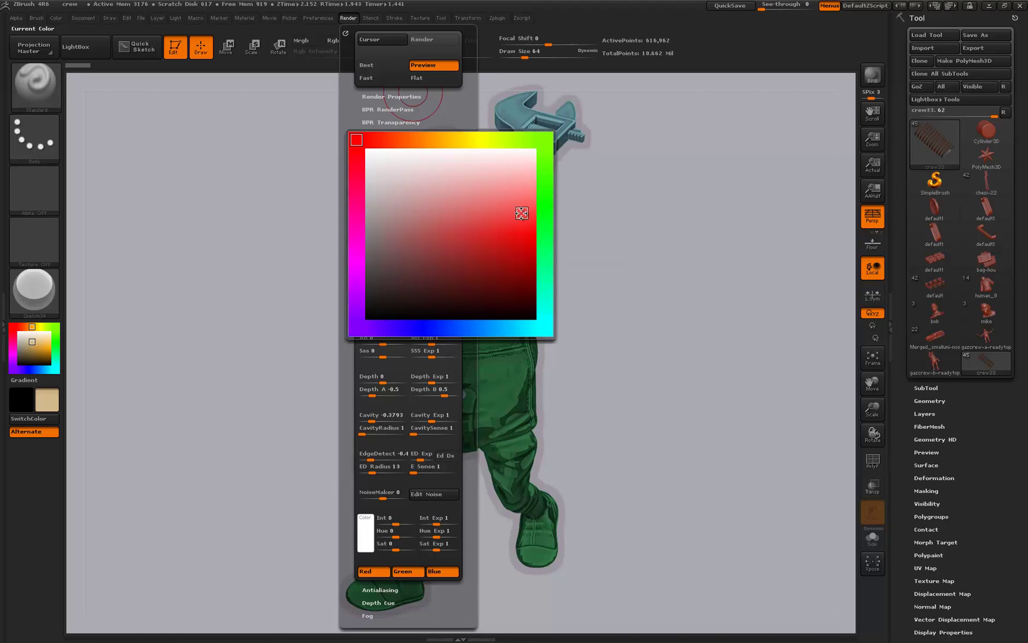
{"action": "left_click_drag", "start_coordinate": [522, 213], "coordinate": [589, 211]}
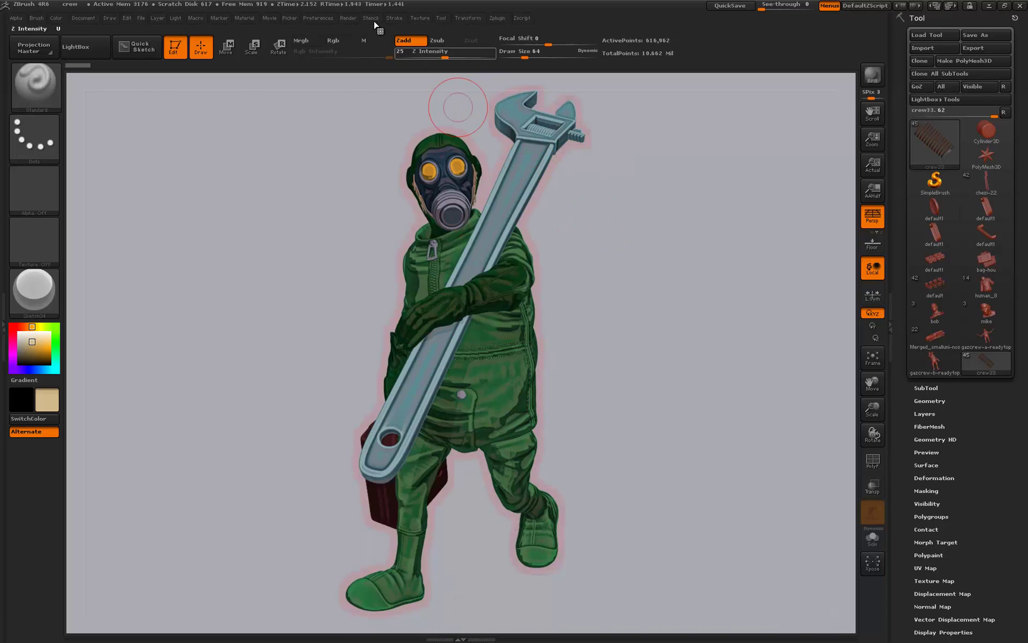
{"action": "left_click", "coordinate": [350, 18]}
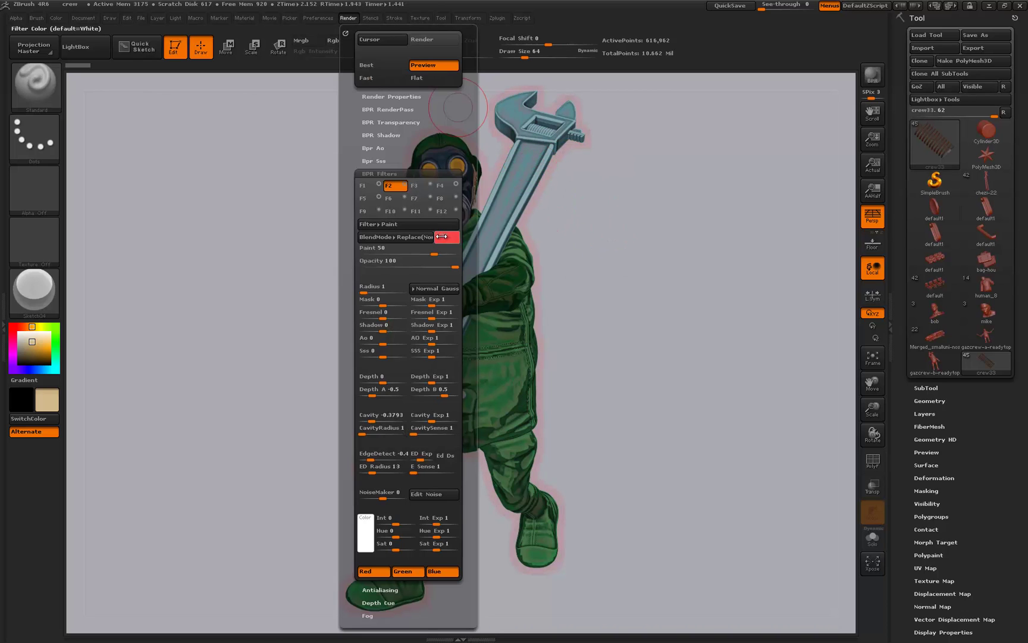
{"action": "left_click", "coordinate": [445, 242]}
{"action": "left_click", "coordinate": [418, 328]}
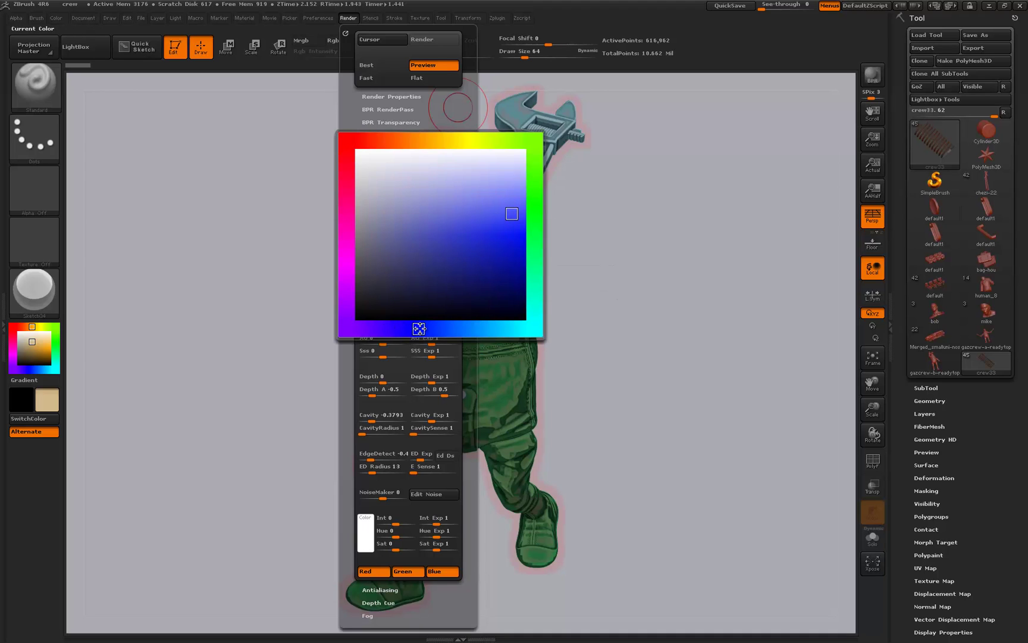
{"action": "left_click", "coordinate": [466, 219]}
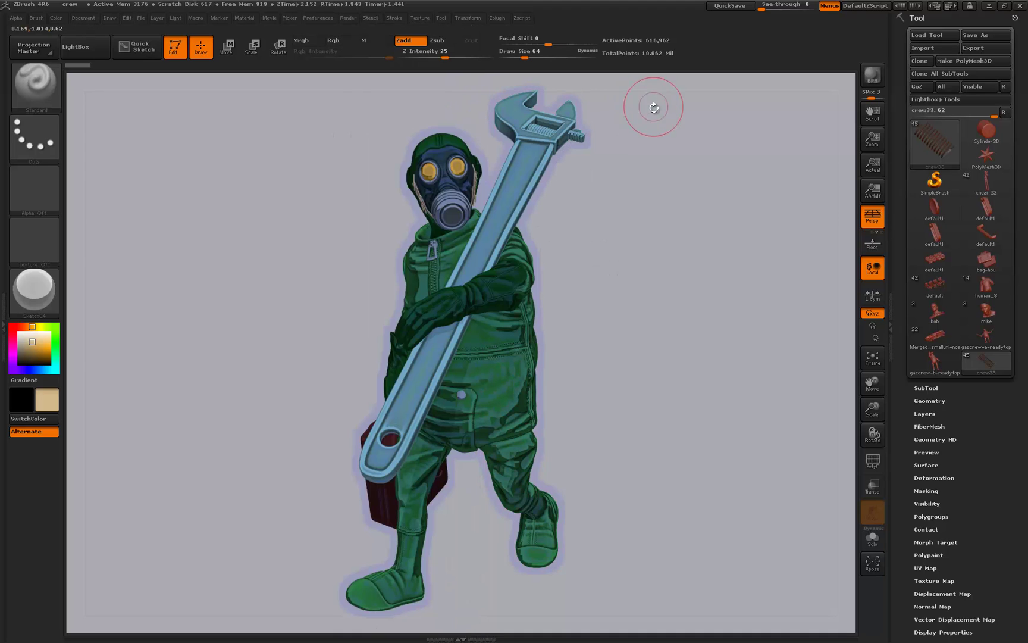
{"action": "left_click", "coordinate": [351, 18]}
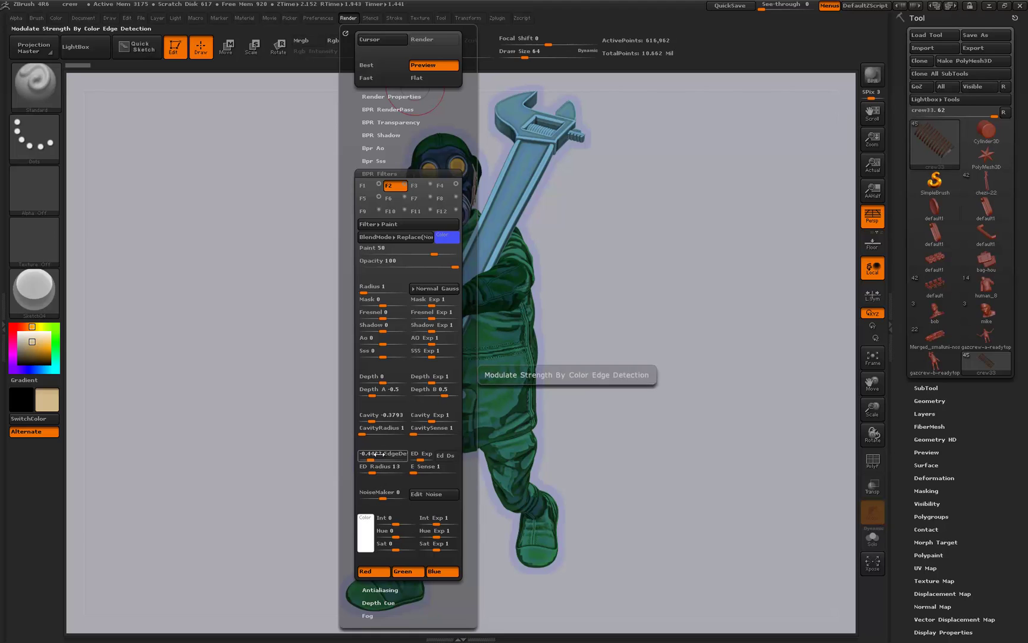
{"action": "left_click_drag", "start_coordinate": [380, 453], "coordinate": [365, 456]}
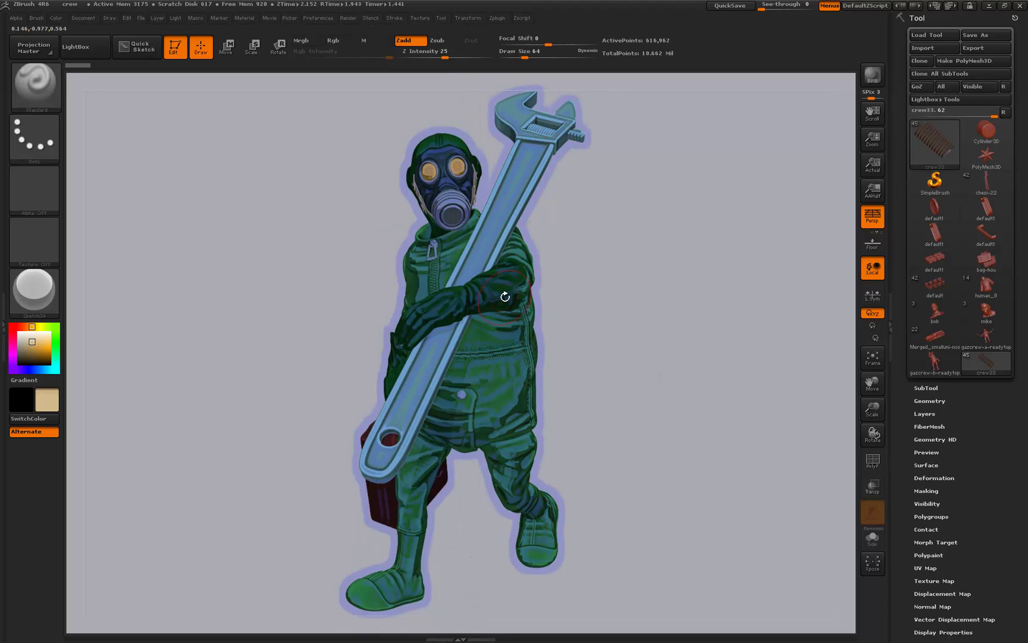
Step: Check the F3 Sharpen filter and toggle the F4 Blue filter to compare, leaving it on
{"action": "left_click", "coordinate": [349, 18]}
{"action": "left_click", "coordinate": [417, 186]}
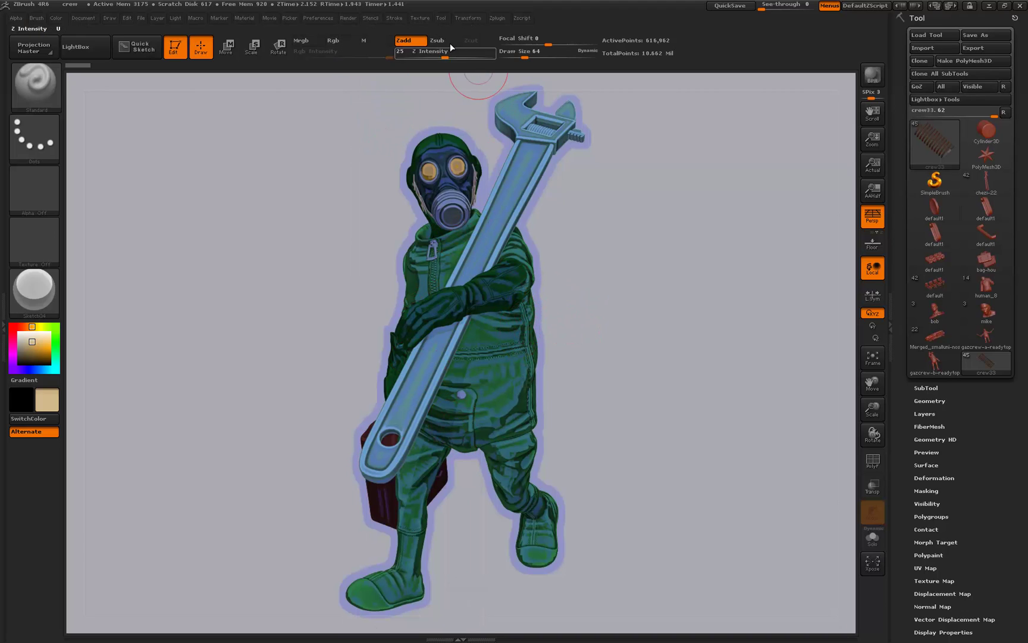
{"action": "left_click", "coordinate": [332, 18]}
{"action": "mouse_move", "coordinate": [342, 18]}
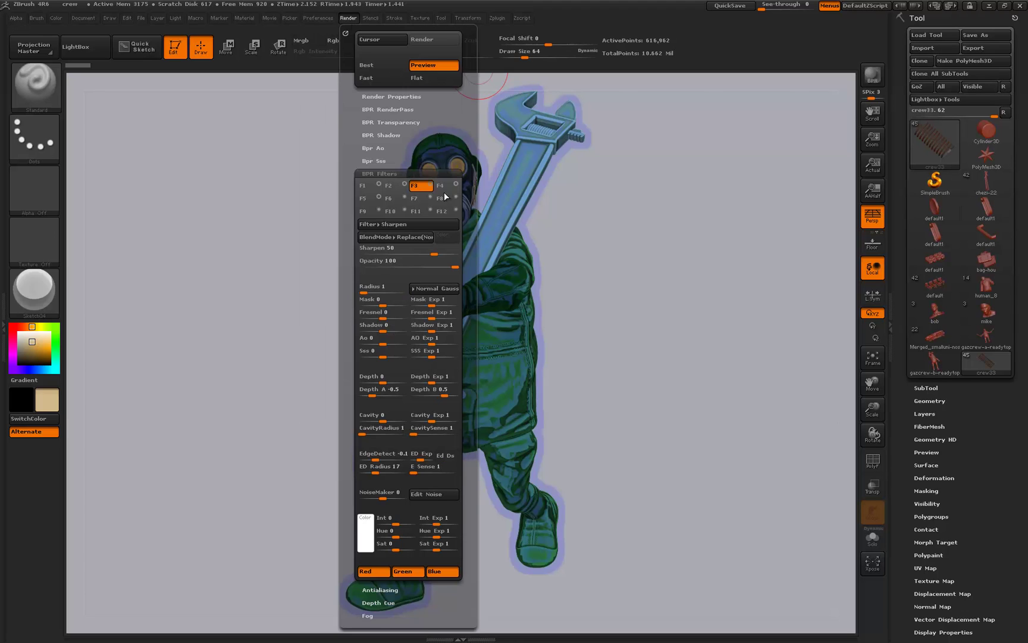
{"action": "left_click", "coordinate": [444, 187]}
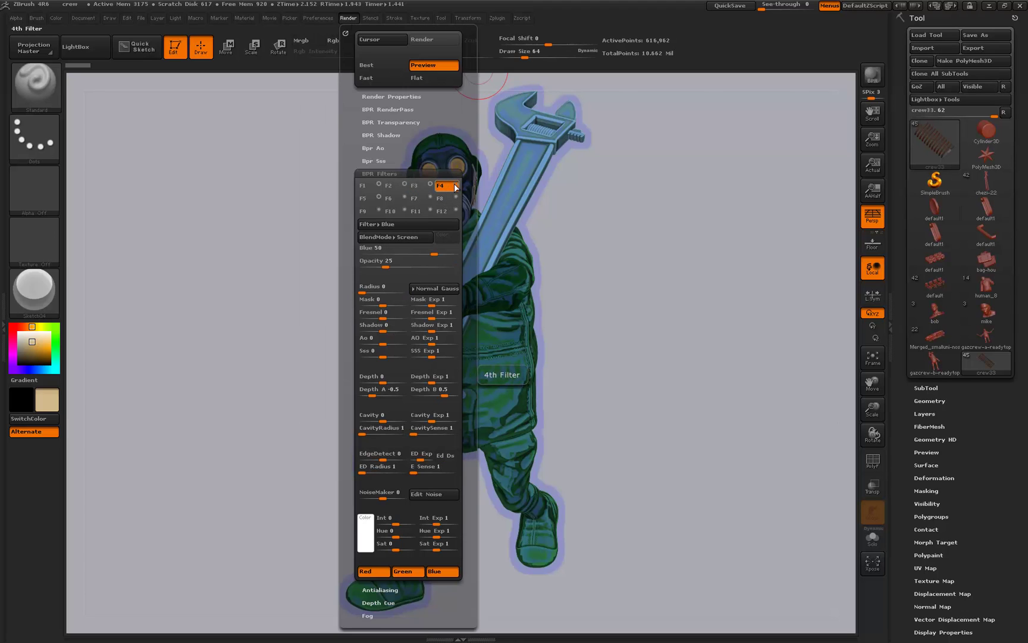
{"action": "left_click", "coordinate": [455, 187]}
{"action": "left_click", "coordinate": [456, 187]}
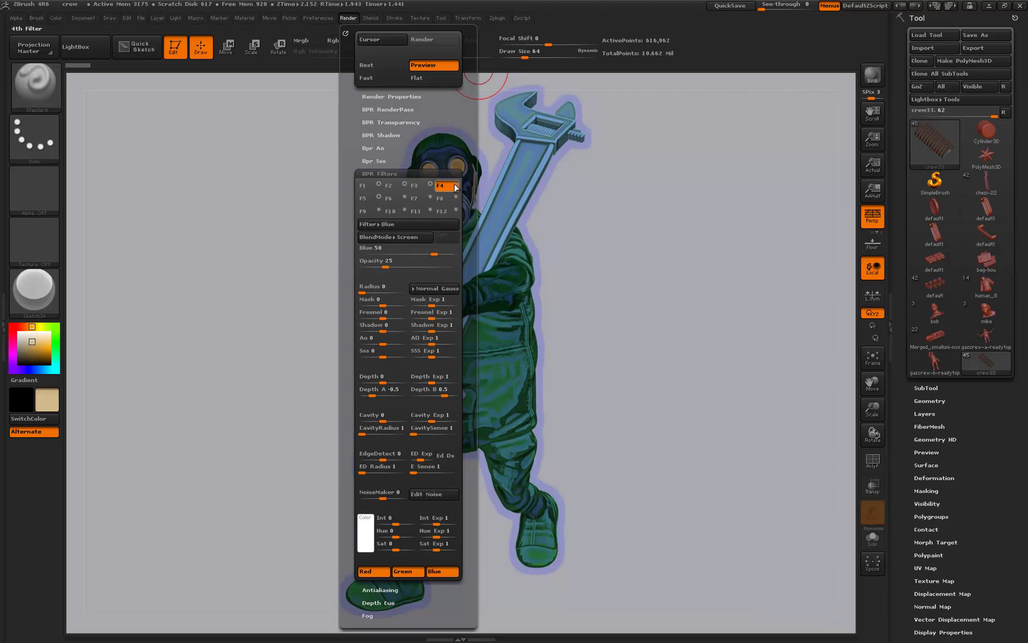
{"action": "left_click", "coordinate": [456, 187]}
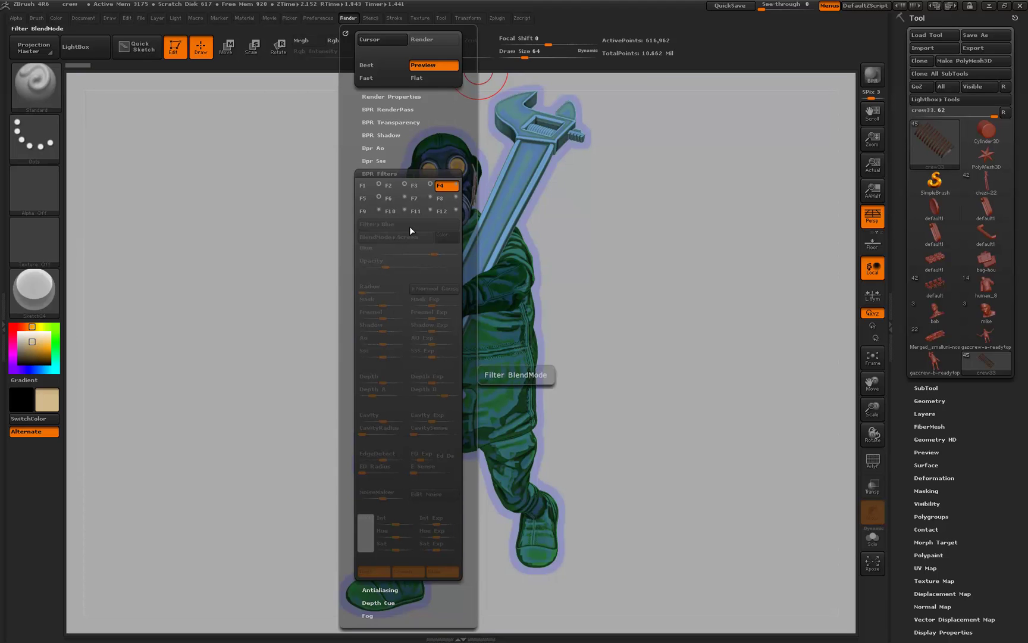
{"action": "left_click", "coordinate": [456, 187]}
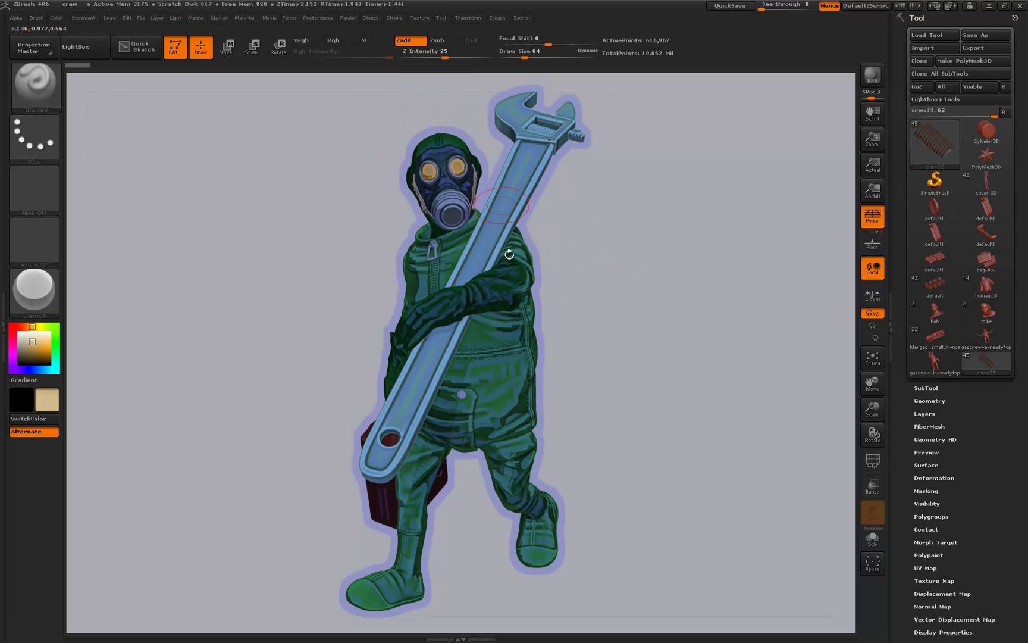
Step: Enable the F5 Intensity filter and raise its intensity from -3 to 19
{"action": "left_click", "coordinate": [349, 18]}
{"action": "left_click", "coordinate": [368, 199]}
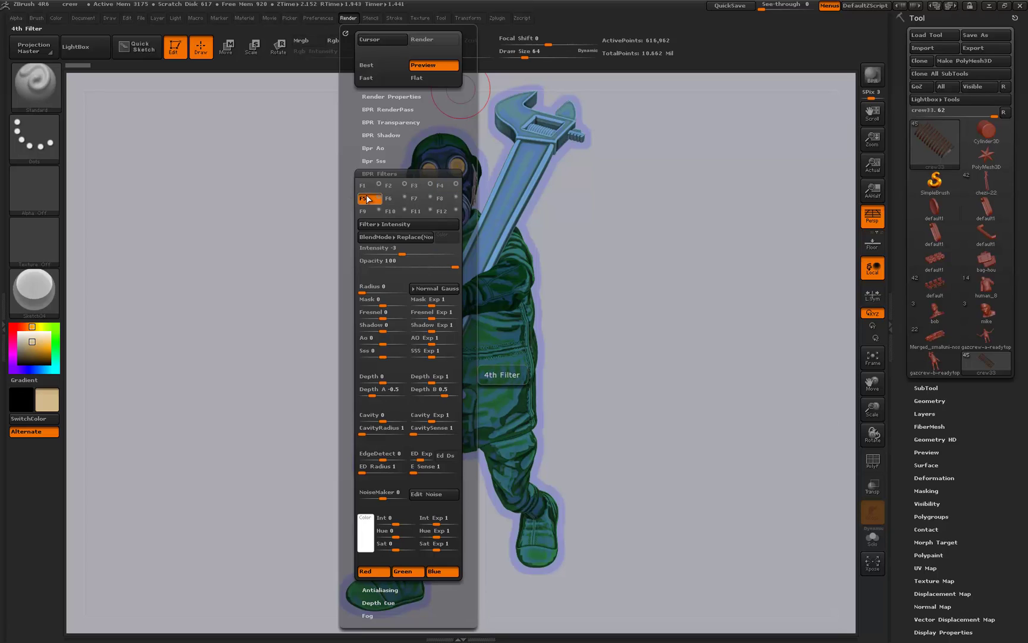
{"action": "left_click", "coordinate": [380, 200]}
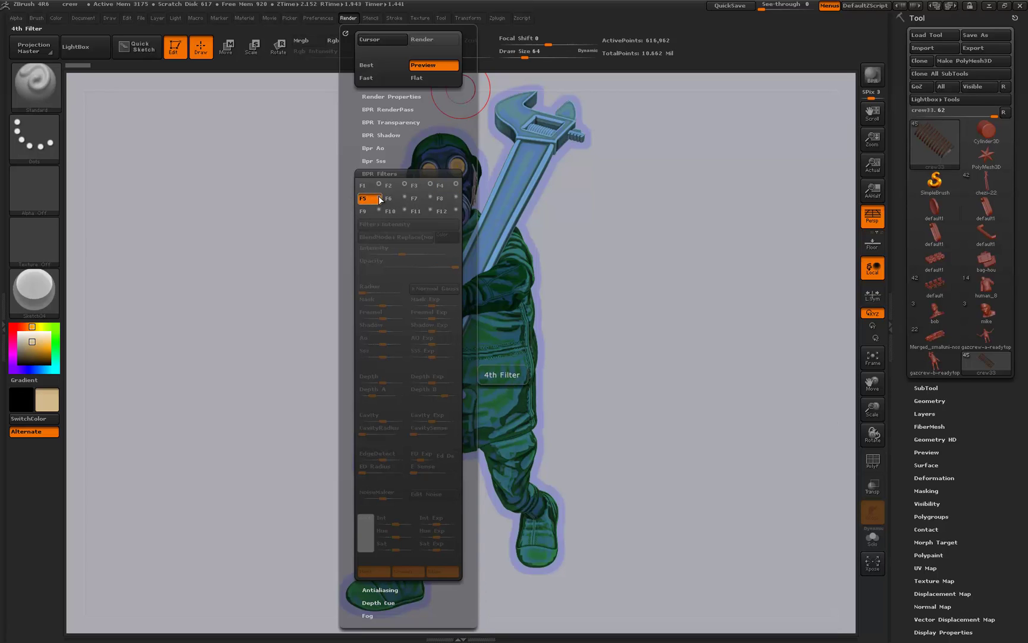
{"action": "left_click", "coordinate": [379, 200]}
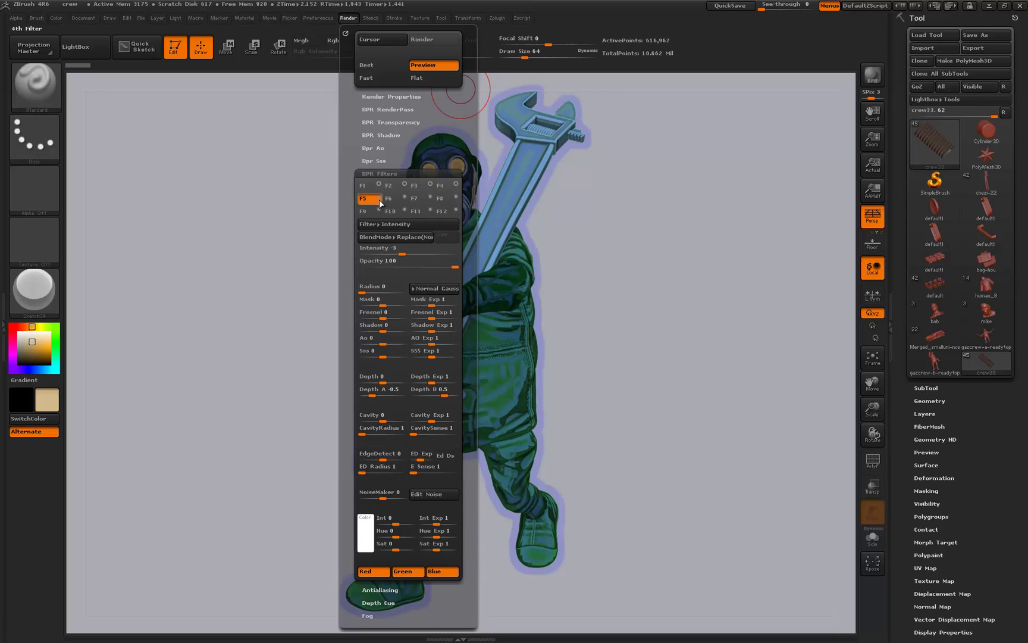
{"action": "mouse_move", "coordinate": [405, 251]}
{"action": "left_mouse_down"}
{"action": "mouse_move", "coordinate": [428, 251]}
{"action": "mouse_move", "coordinate": [409, 253]}
{"action": "mouse_move", "coordinate": [419, 251]}
{"action": "left_mouse_up"}
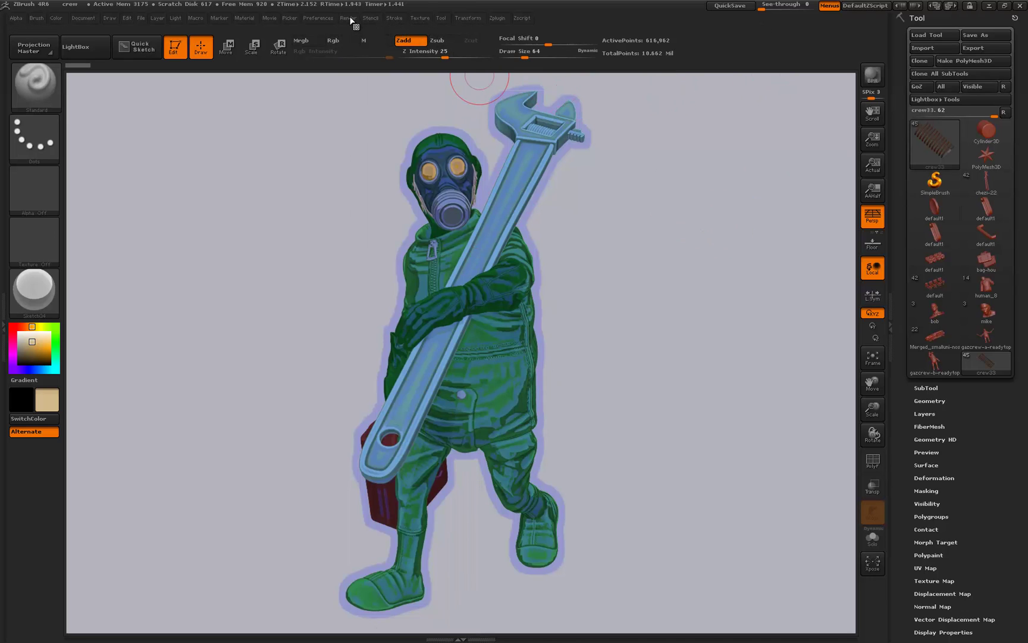
{"action": "left_click", "coordinate": [349, 19]}
Step: Set the F6 Colorize filter to yellow with Cavity 0.4827 and CavityRadius 26
{"action": "left_click", "coordinate": [392, 201]}
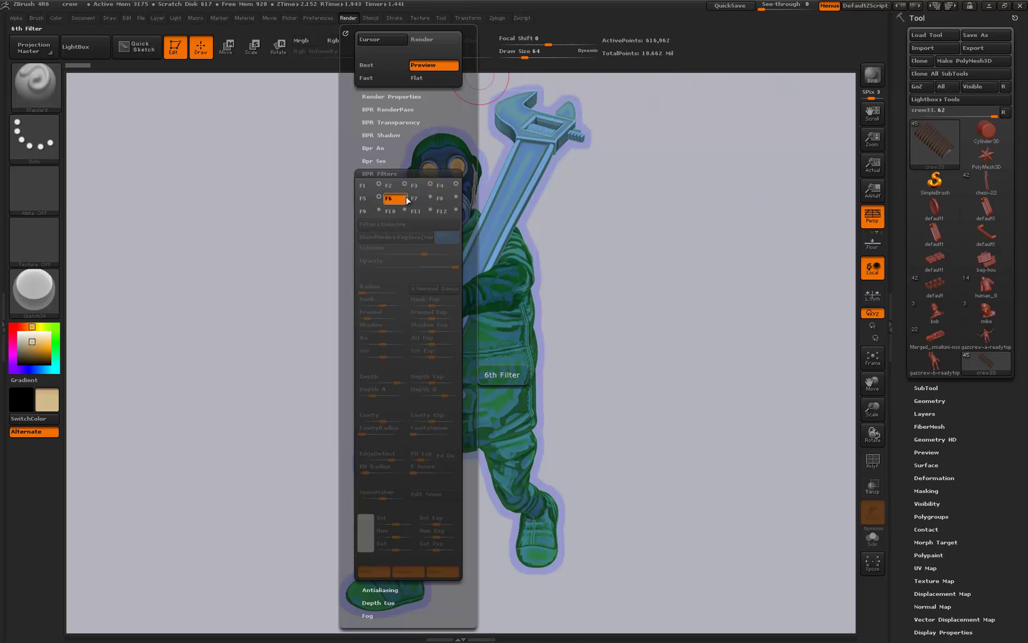
{"action": "left_click", "coordinate": [452, 238]}
{"action": "left_click_drag", "start_coordinate": [433, 140], "coordinate": [457, 141]}
{"action": "left_click", "coordinate": [495, 244]}
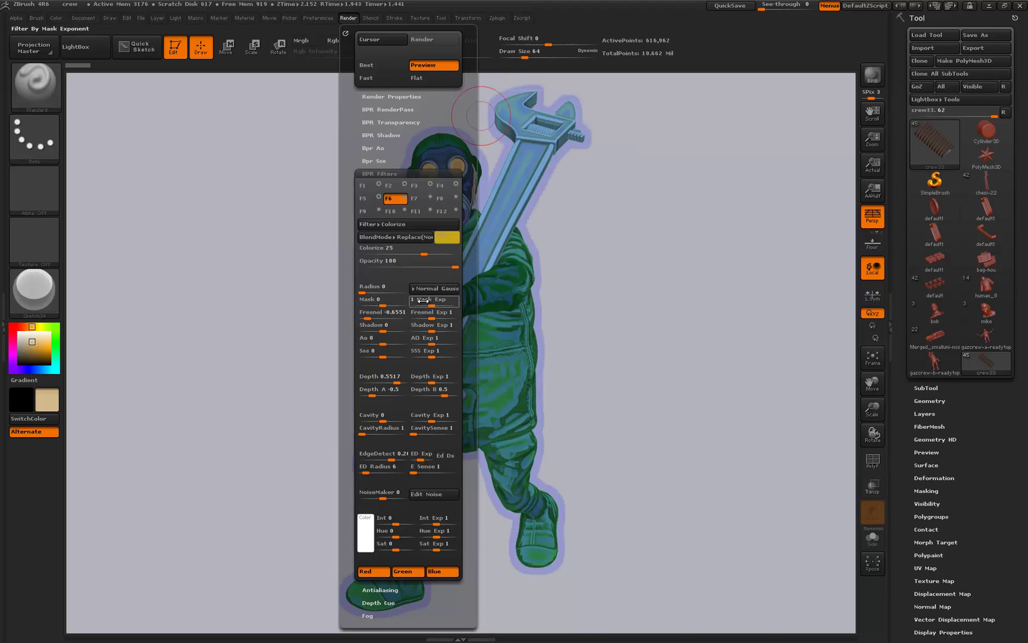
{"action": "left_click", "coordinate": [380, 456]}
{"action": "left_click", "coordinate": [393, 415]}
{"action": "left_click_drag", "start_coordinate": [385, 428], "coordinate": [391, 426]}
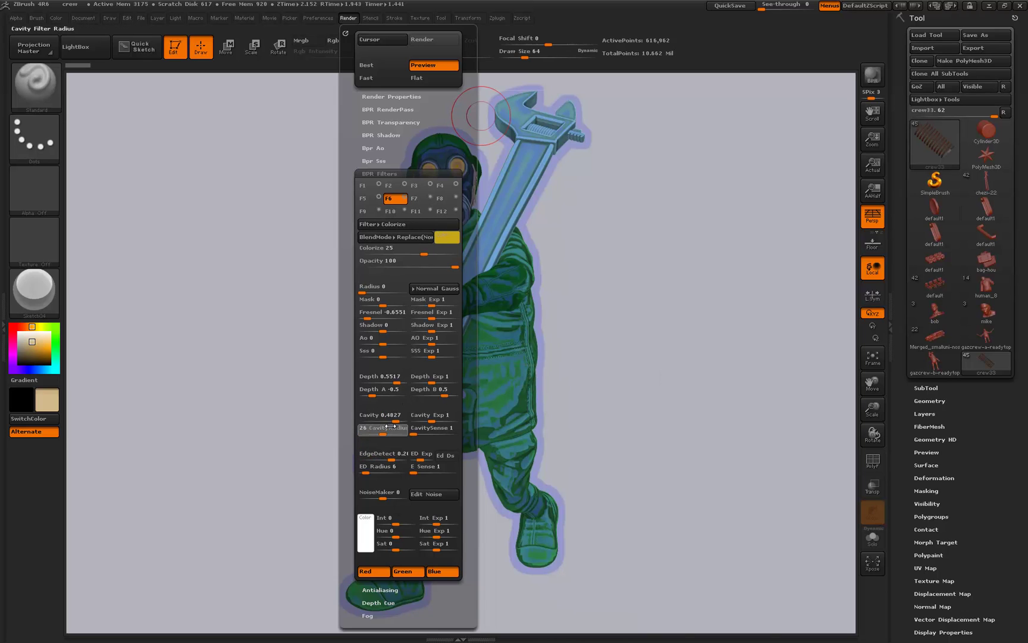
Step: Turn on the F7 Orton glow and F8 Red filters, lowering Red's opacity to 43
{"action": "left_click", "coordinate": [415, 200]}
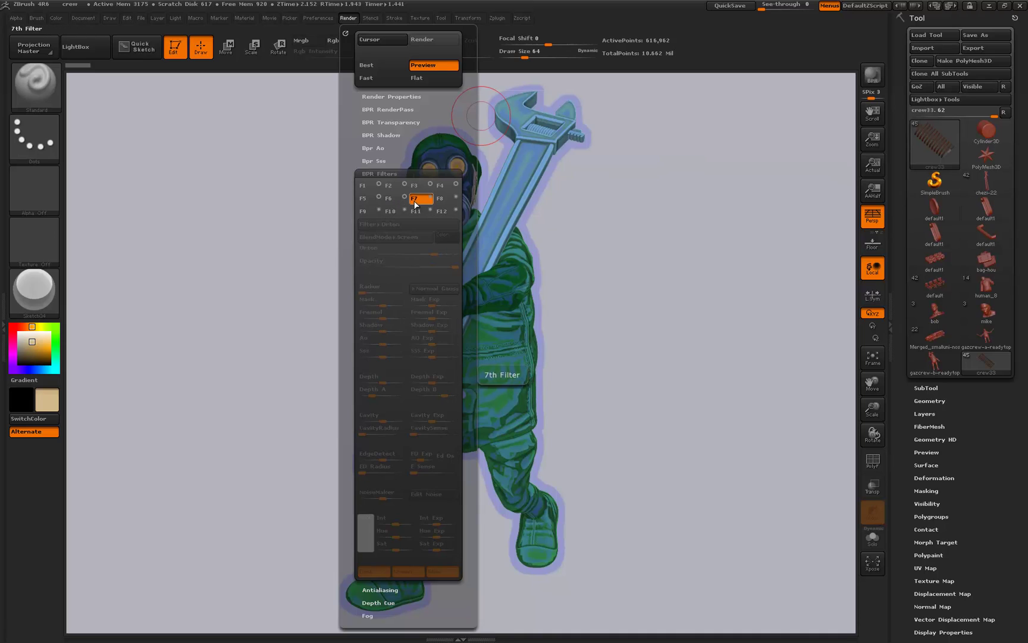
{"action": "left_click", "coordinate": [429, 200]}
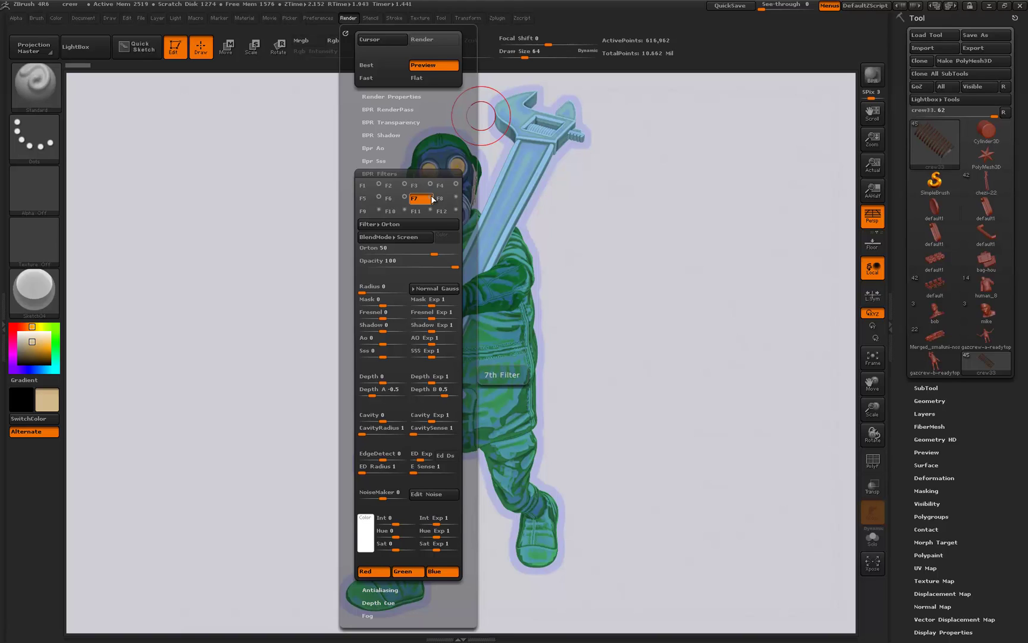
{"action": "left_click", "coordinate": [444, 200]}
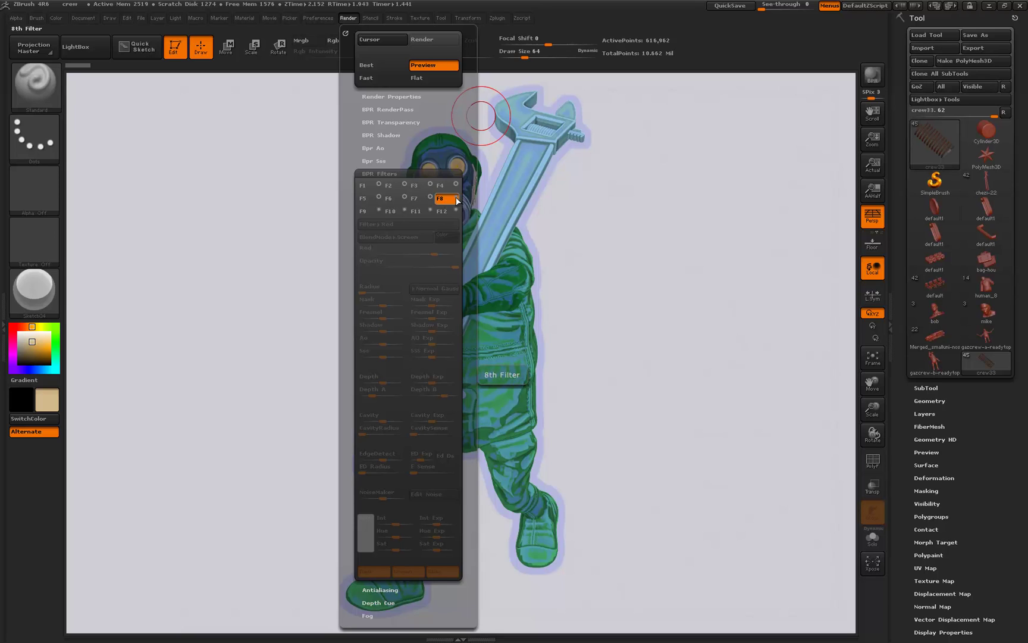
{"action": "left_click", "coordinate": [457, 199]}
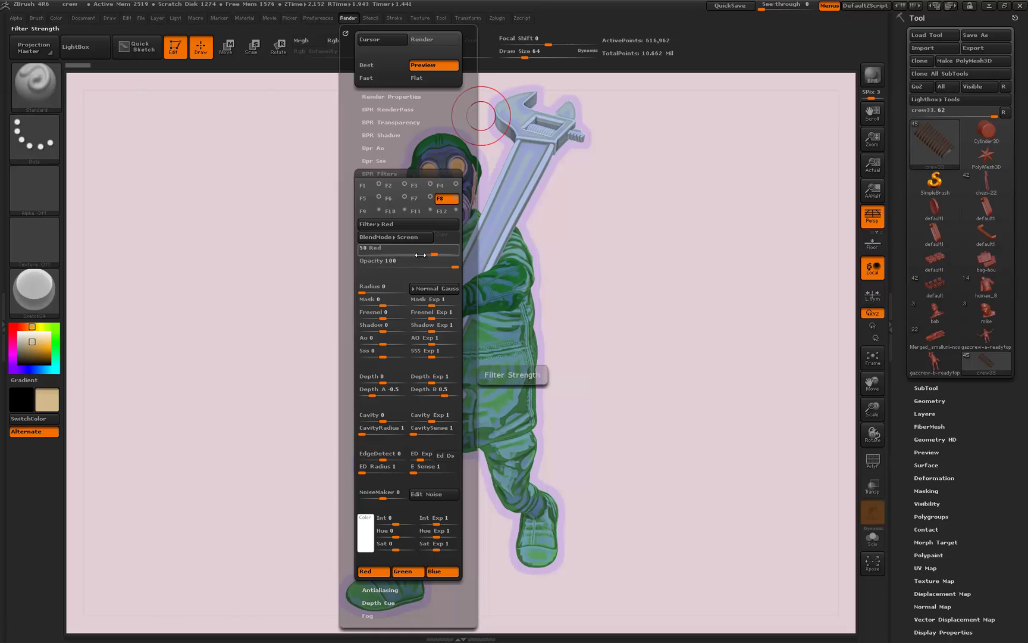
{"action": "left_click_drag", "start_coordinate": [416, 259], "coordinate": [458, 249]}
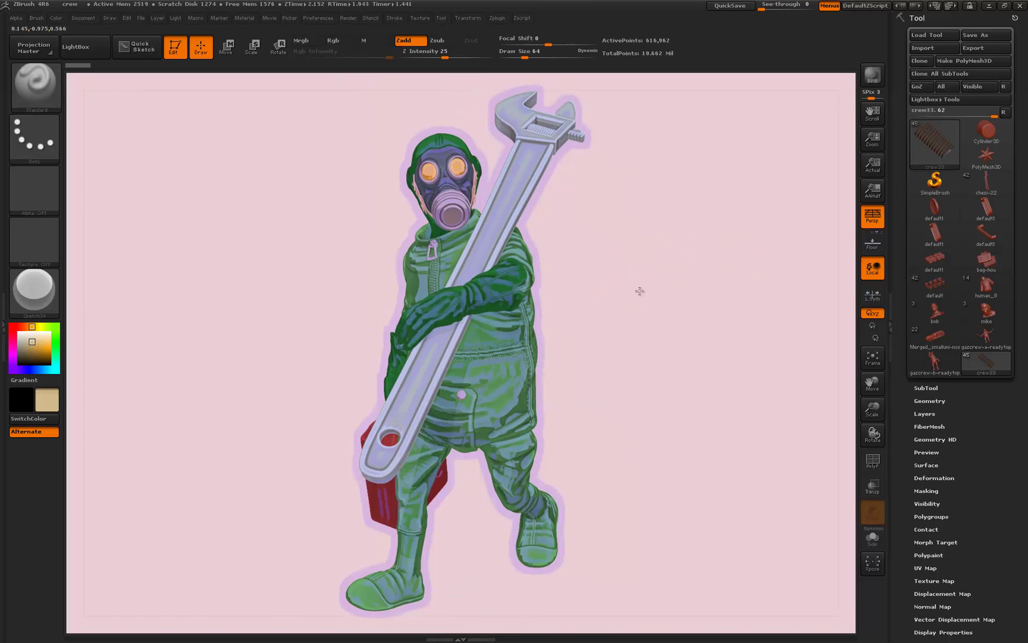
Step: Rotate the crewman to a three-quarter view, recentre him, and BPR-render with the active filters
{"action": "left_click", "coordinate": [640, 289]}
{"action": "left_click_drag", "start_coordinate": [640, 290], "coordinate": [645, 292]}
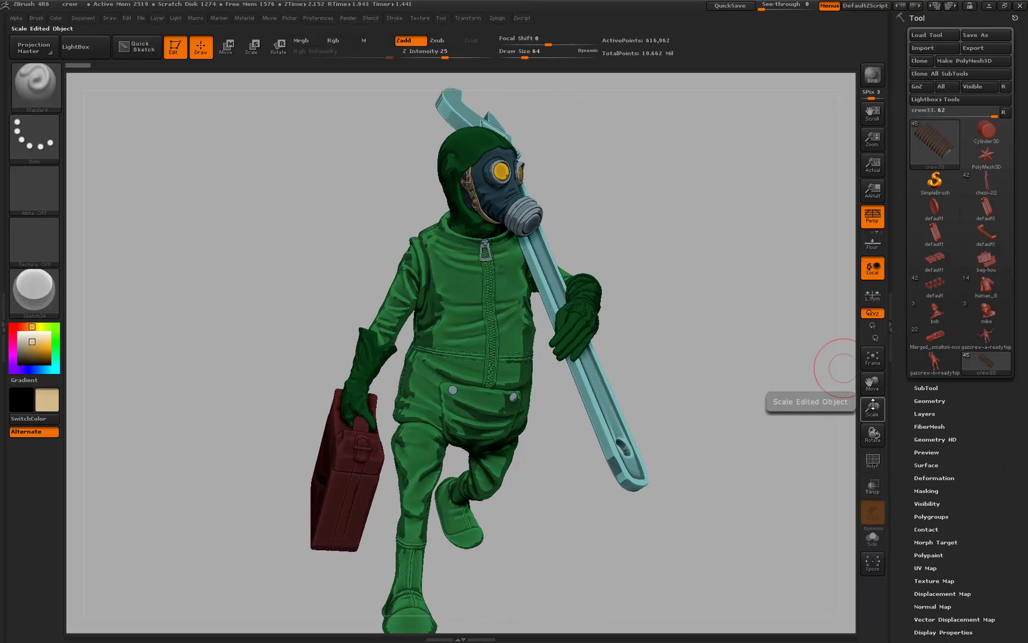
{"action": "left_click_drag", "start_coordinate": [872, 386], "coordinate": [714, 345]}
{"action": "key", "text": "shift"}
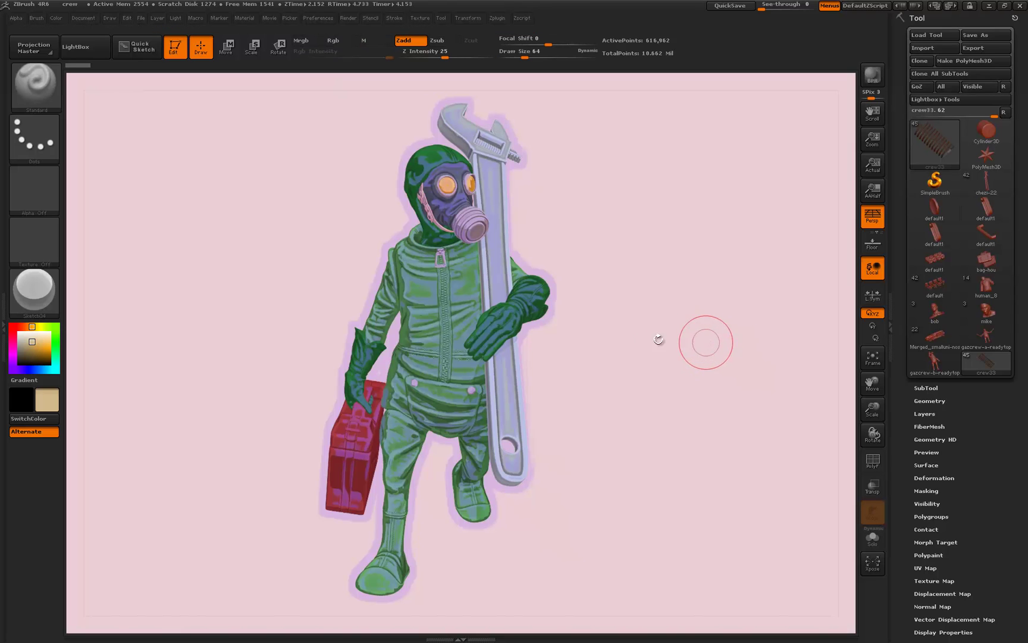
{"action": "mouse_move", "coordinate": [645, 338]}
{"action": "left_mouse_down"}
{"action": "mouse_move", "coordinate": [634, 349]}
{"action": "mouse_move", "coordinate": [664, 344]}
{"action": "left_mouse_up"}
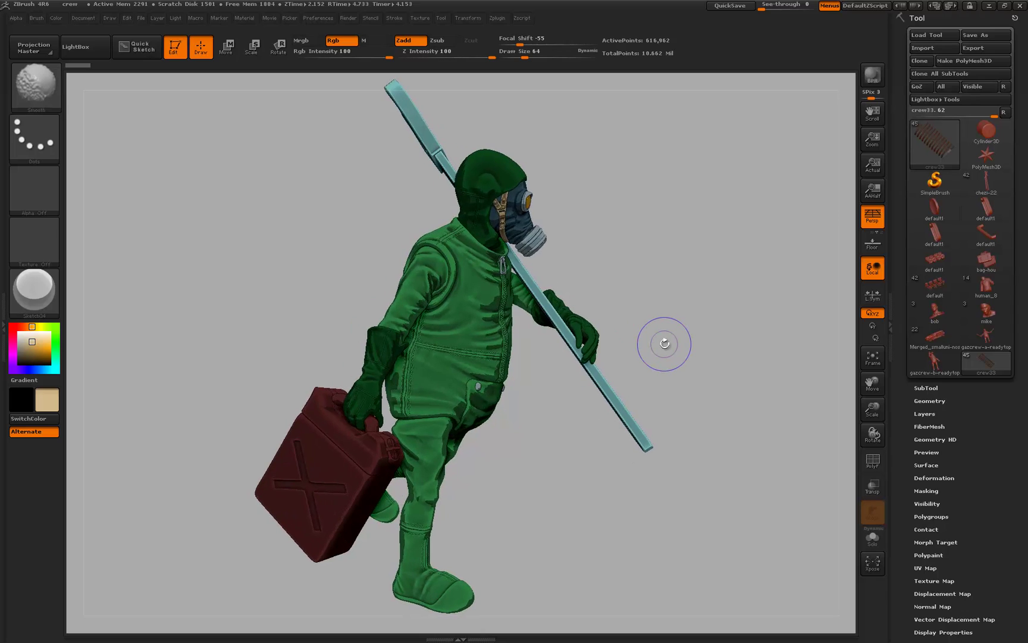
{"action": "key", "text": "shift"}
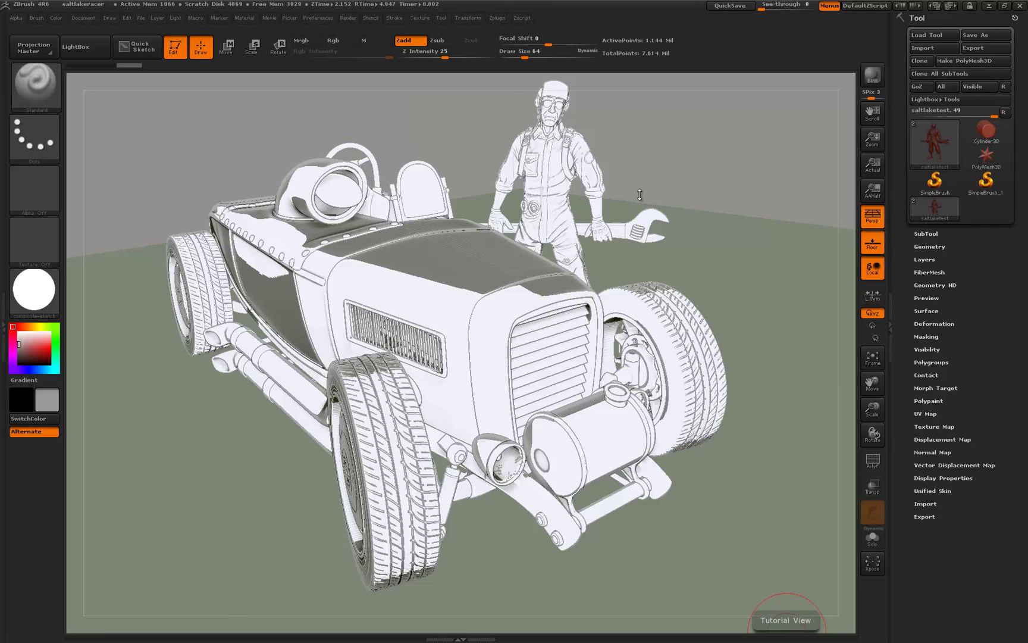
Step: Tilt and shift the view of the hot rod and mechanic to show more of the car's top
{"action": "left_click_drag", "start_coordinate": [686, 172], "coordinate": [686, 166]}
{"action": "left_click_drag", "start_coordinate": [878, 387], "coordinate": [872, 414]}
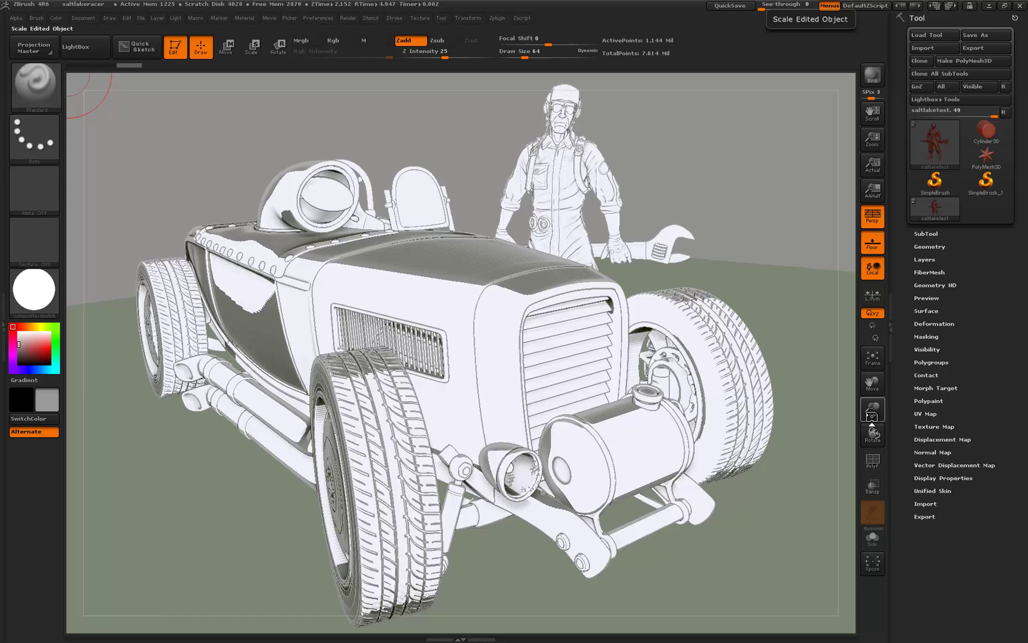
{"action": "left_click_drag", "start_coordinate": [762, 179], "coordinate": [757, 190]}
{"action": "left_click_drag", "start_coordinate": [872, 384], "coordinate": [747, 238]}
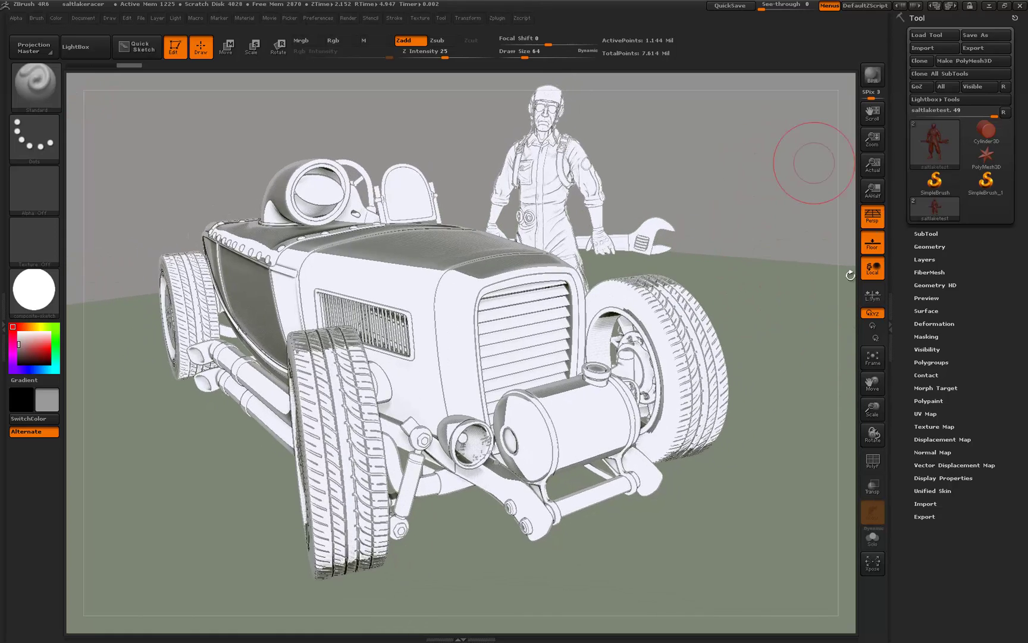
{"action": "left_click_drag", "start_coordinate": [872, 382], "coordinate": [872, 395]}
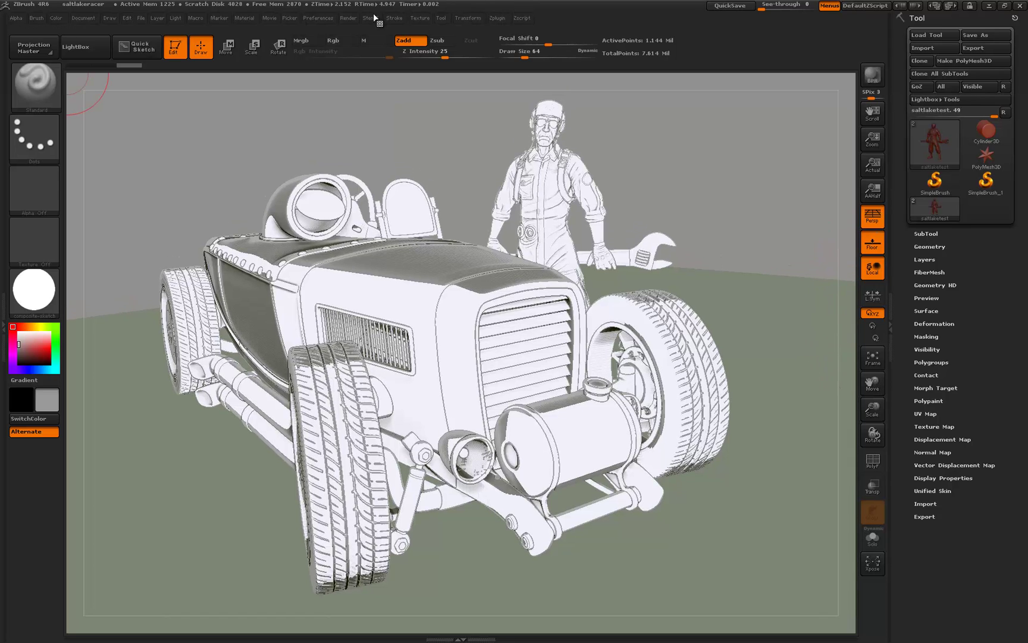
Step: Step through the BPR filter slots and switch off filters F8 and F10
{"action": "left_click", "coordinate": [348, 18]}
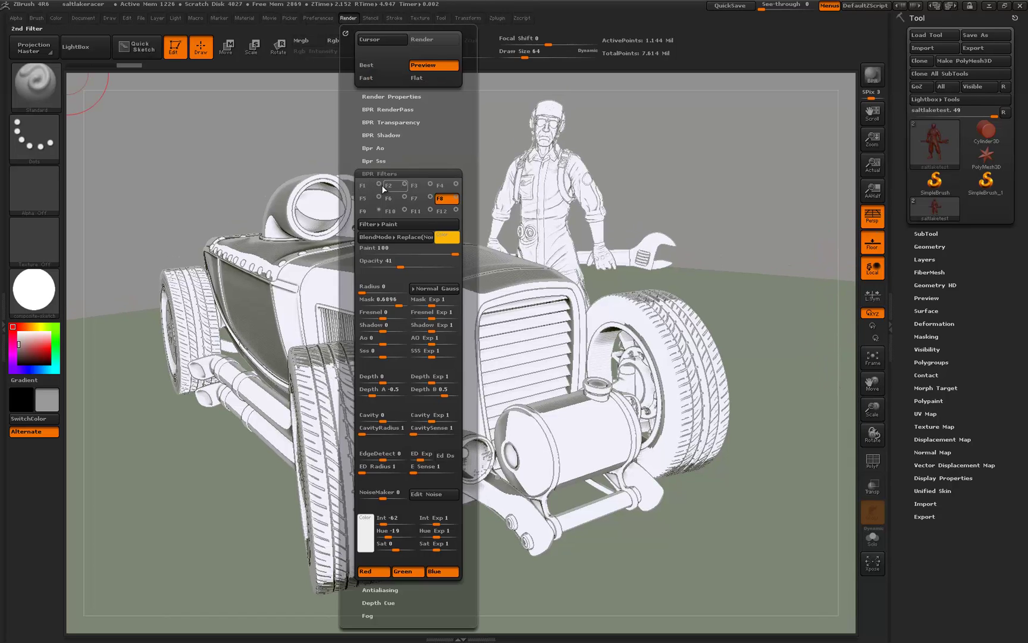
{"action": "left_click", "coordinate": [430, 186]}
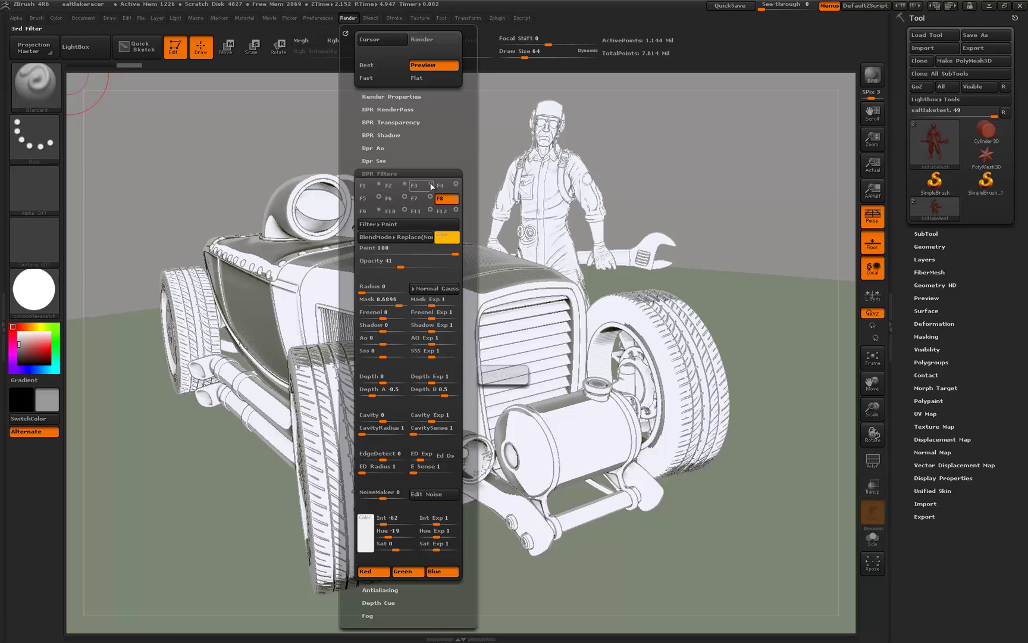
{"action": "left_click", "coordinate": [398, 199]}
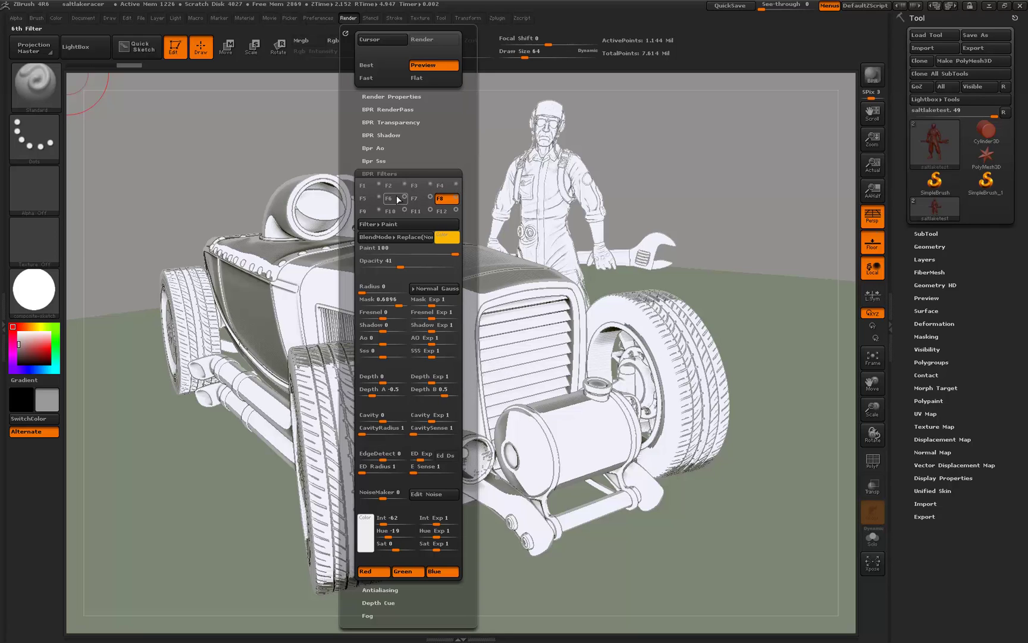
{"action": "left_click", "coordinate": [441, 199]}
{"action": "left_click", "coordinate": [458, 200]}
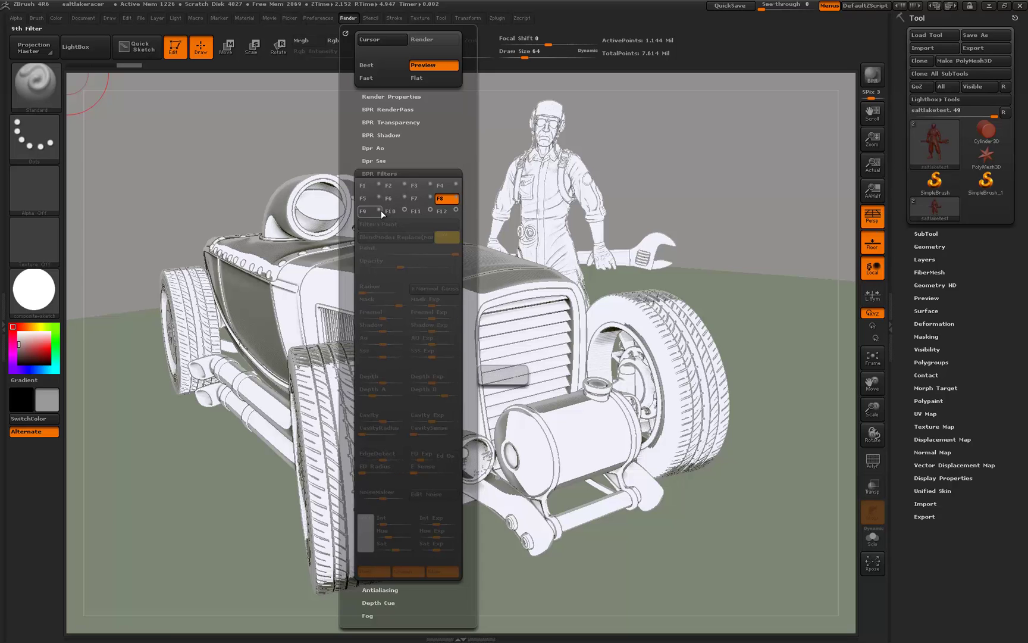
{"action": "left_click", "coordinate": [348, 18]}
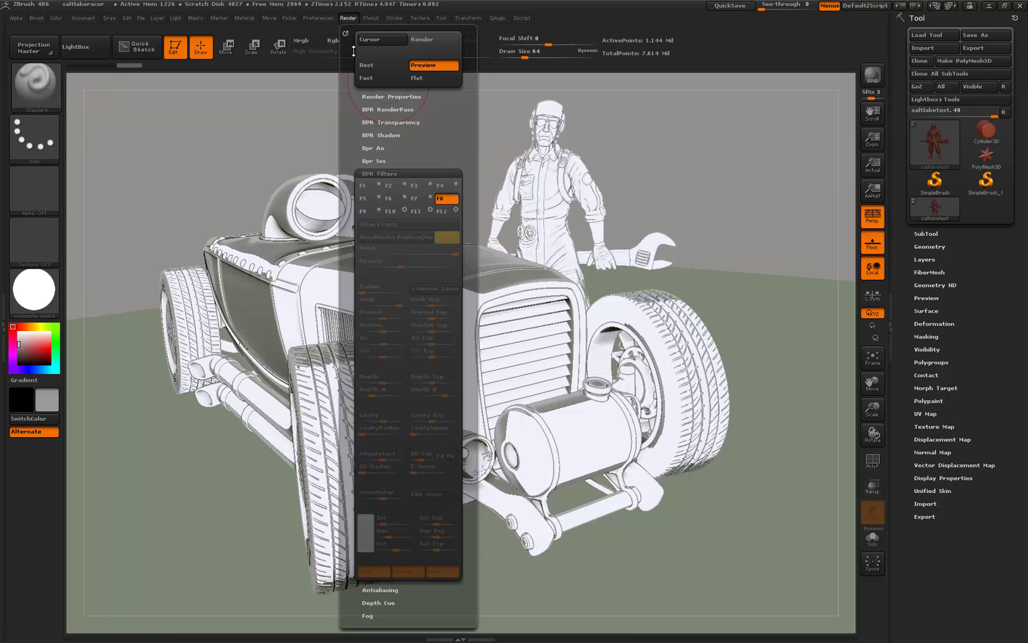
{"action": "left_click", "coordinate": [392, 210]}
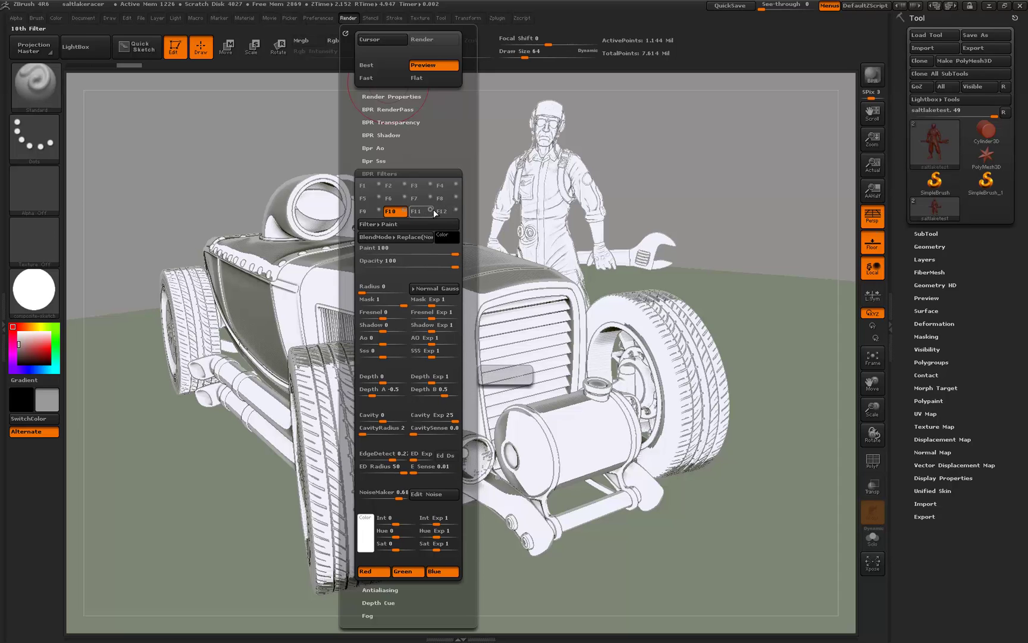
{"action": "left_click", "coordinate": [350, 18]}
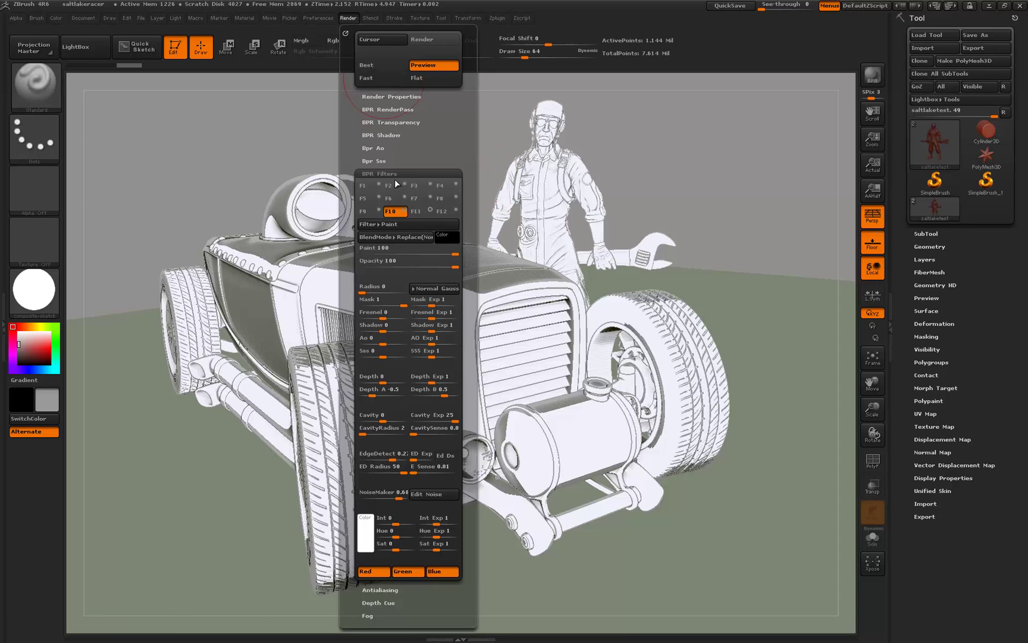
{"action": "left_click", "coordinate": [405, 212]}
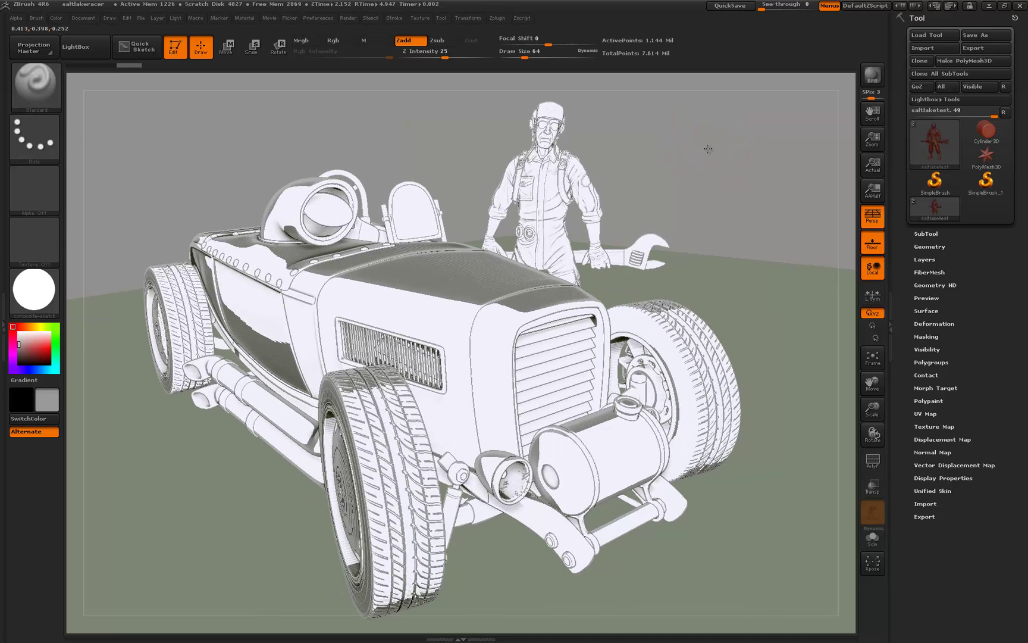
Step: Run a BPR render of the hot rod and mechanic with Shift+R
{"action": "key", "text": "shift"}
{"action": "key", "text": "shift+r"}
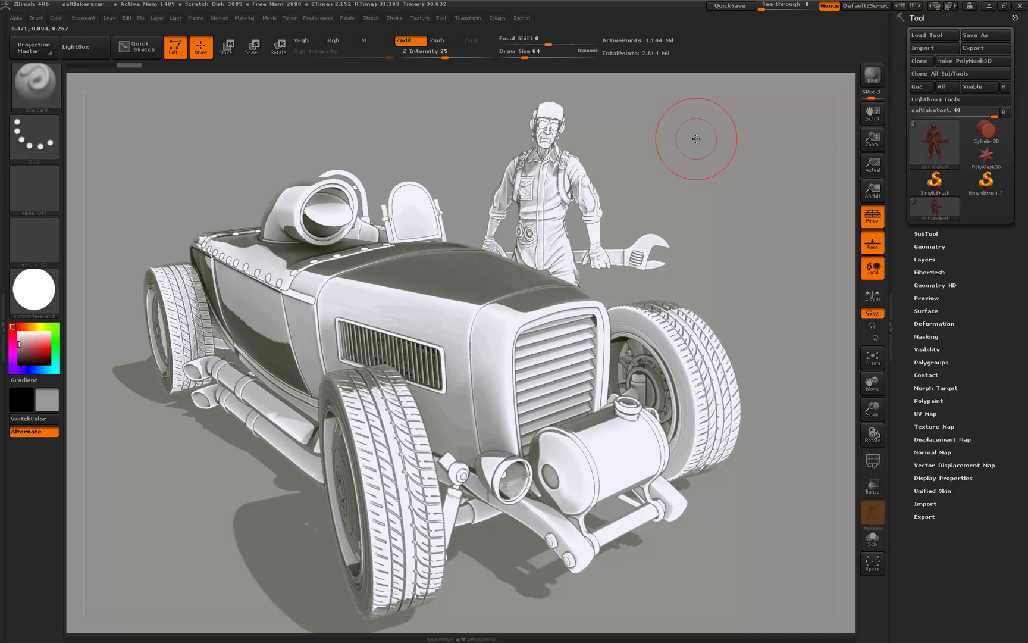
Step: Expand Render Properties and the BPR Filters subpalette in the Render menu
{"action": "left_click", "coordinate": [349, 18]}
{"action": "left_click", "coordinate": [381, 97]}
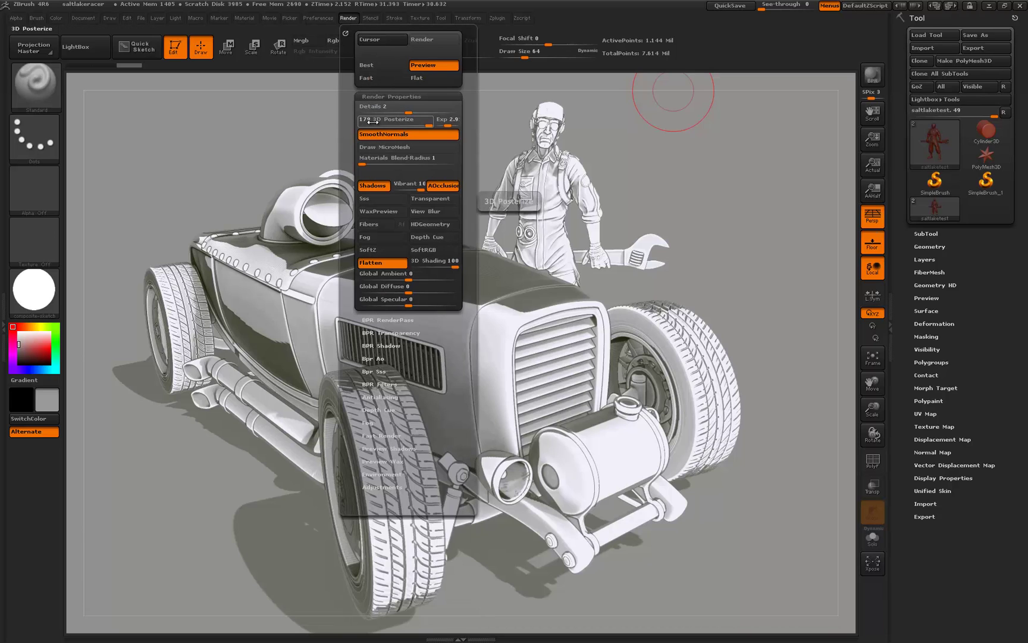
{"action": "left_click_drag", "start_coordinate": [355, 102], "coordinate": [354, 85]}
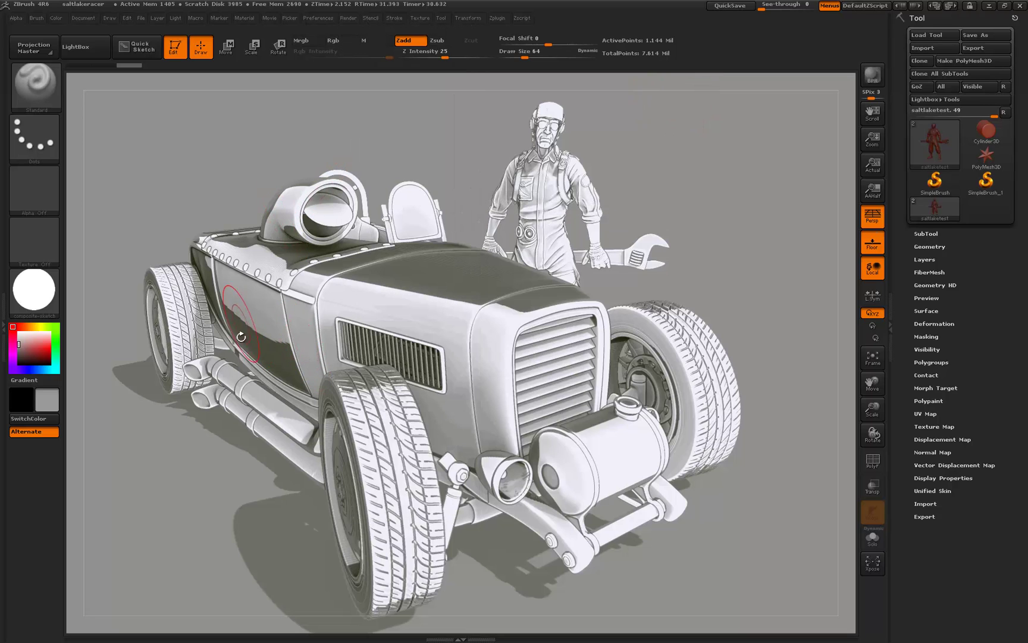
{"action": "left_click", "coordinate": [348, 18]}
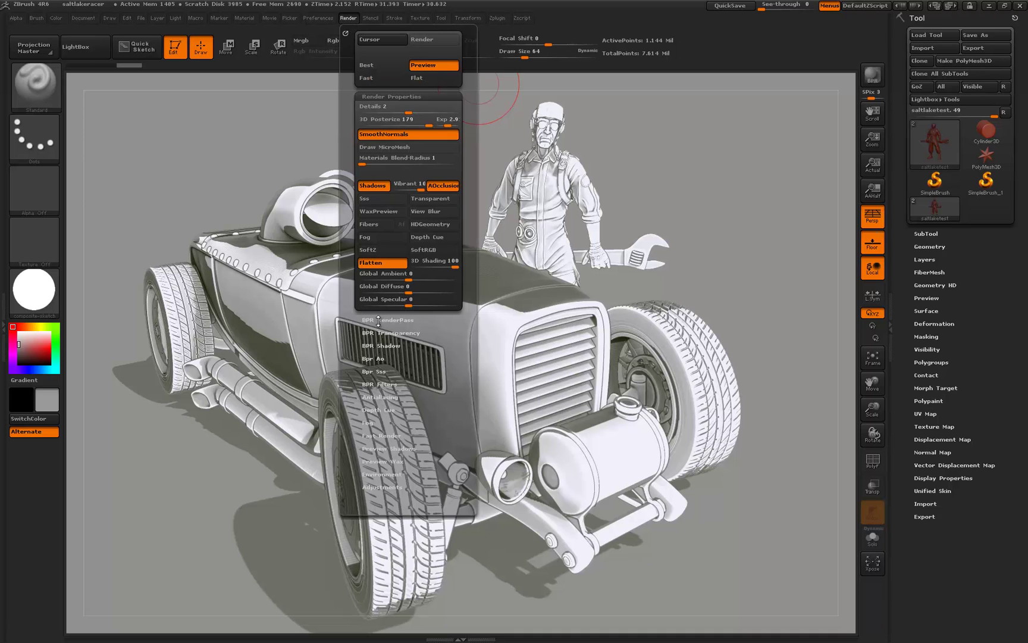
{"action": "left_click", "coordinate": [386, 384]}
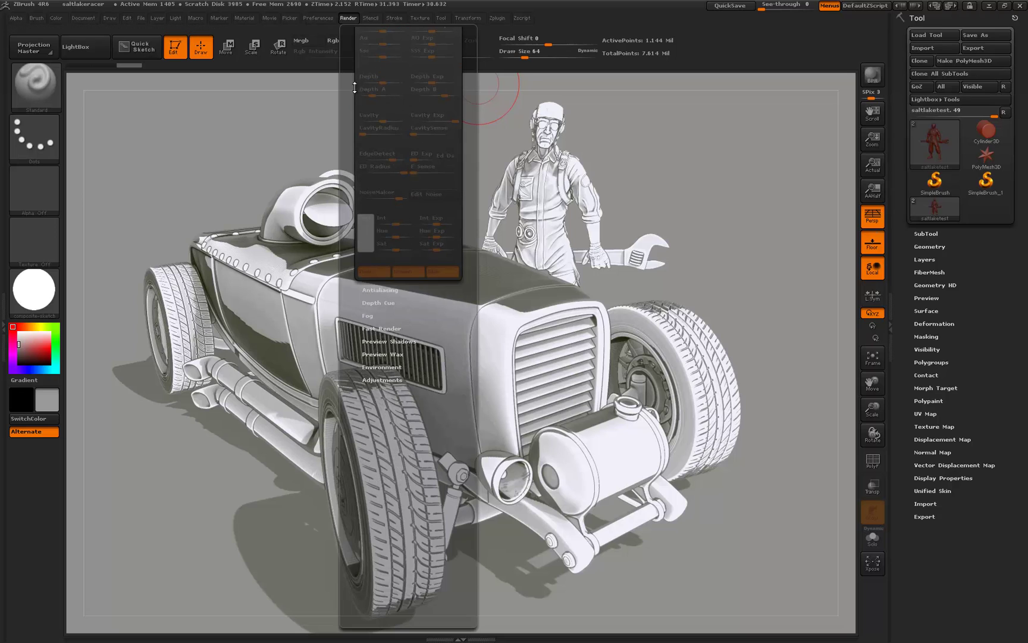
Step: Enable BPR filter F1's red outline and set its EdgeDetect to 0.3448
{"action": "scroll", "coordinate": [381, 268], "scroll_direction": "up", "scroll_amount": 3}
{"action": "left_click", "coordinate": [363, 185]}
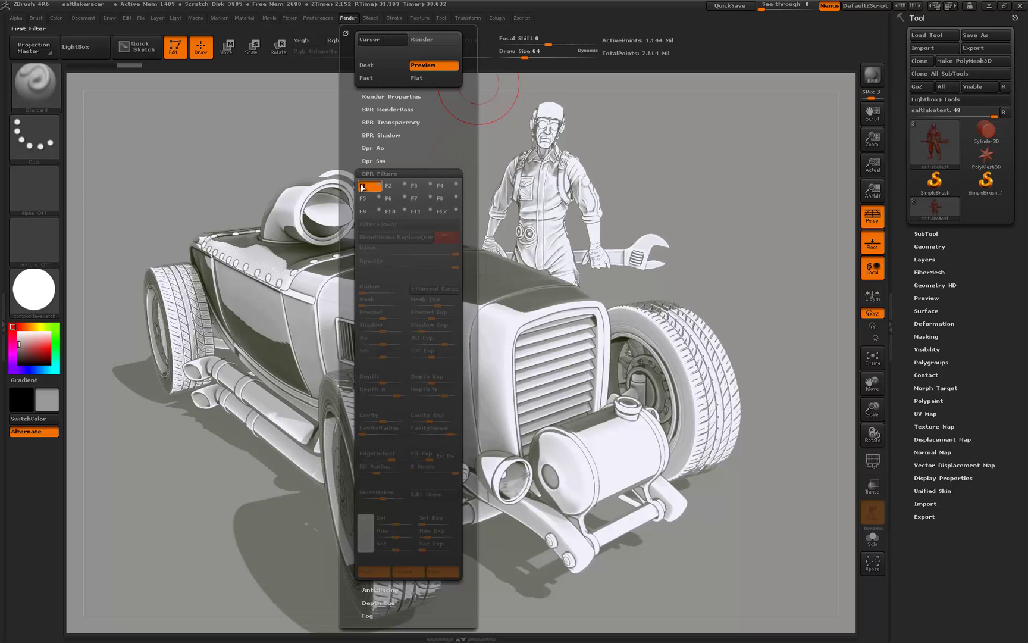
{"action": "left_click", "coordinate": [378, 184]}
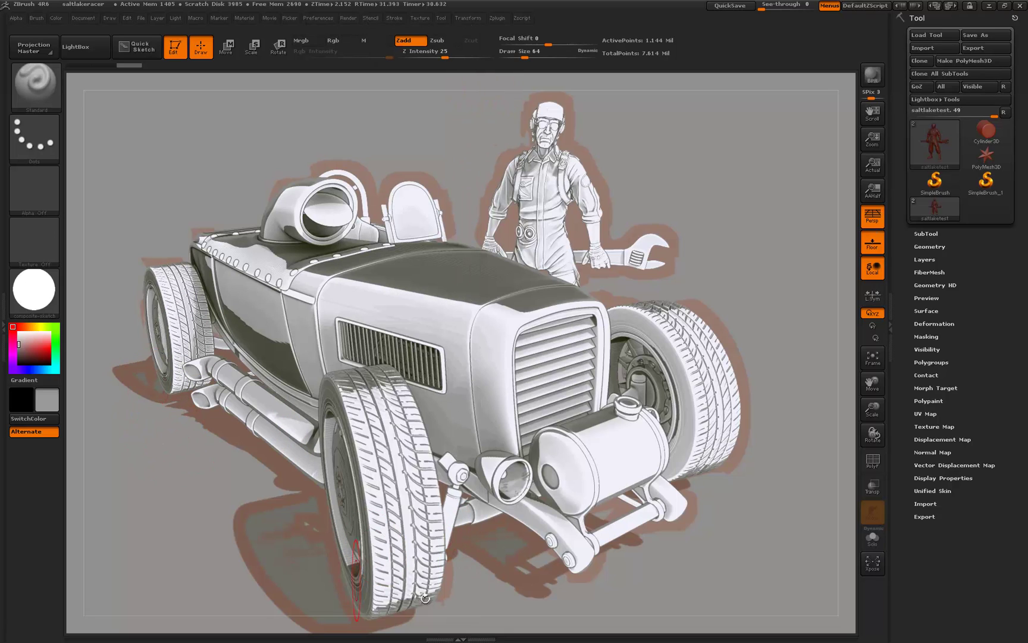
{"action": "left_click", "coordinate": [348, 18]}
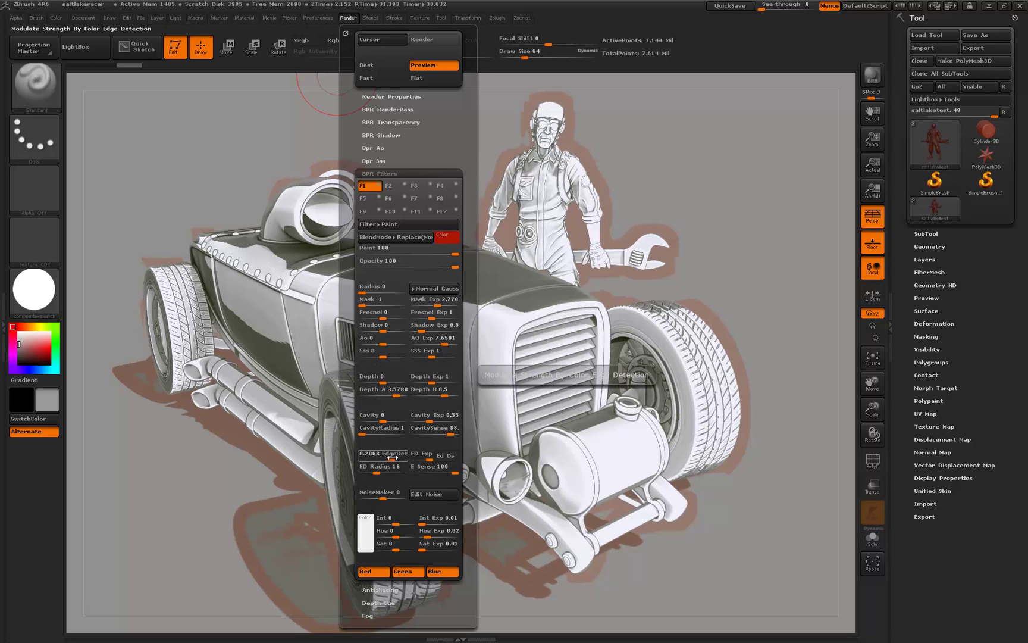
{"action": "left_click_drag", "start_coordinate": [391, 459], "coordinate": [394, 456]}
{"action": "left_click", "coordinate": [397, 456]}
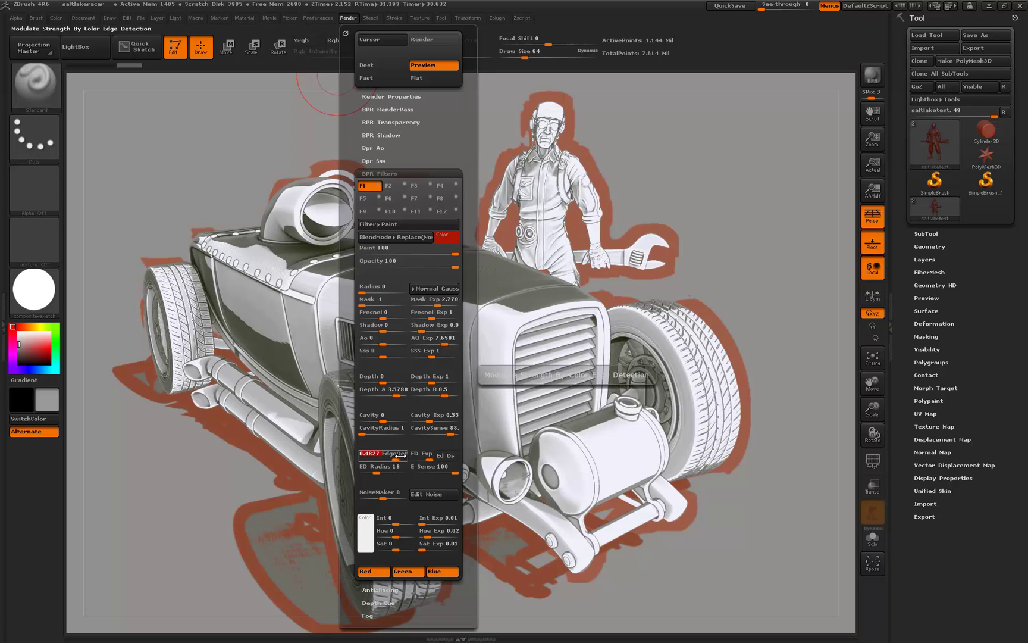
{"action": "left_click_drag", "start_coordinate": [398, 456], "coordinate": [394, 419]}
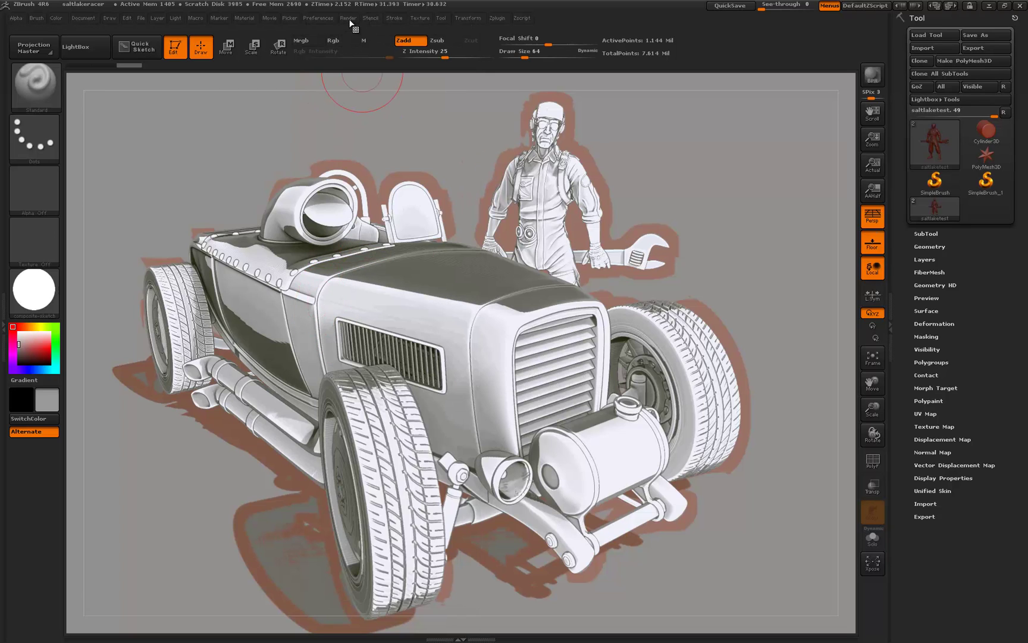
Step: Step through BPR filter slots 2 and 3, then enable the fourth filter, comparing it off and on
{"action": "left_click", "coordinate": [349, 19]}
{"action": "left_click", "coordinate": [395, 185]}
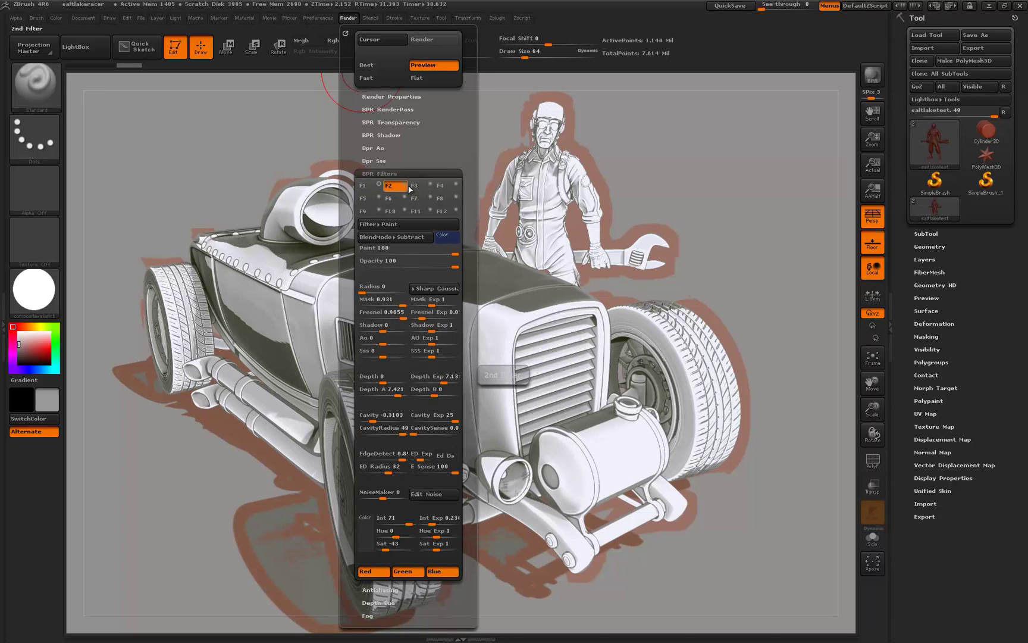
{"action": "left_click", "coordinate": [407, 188]}
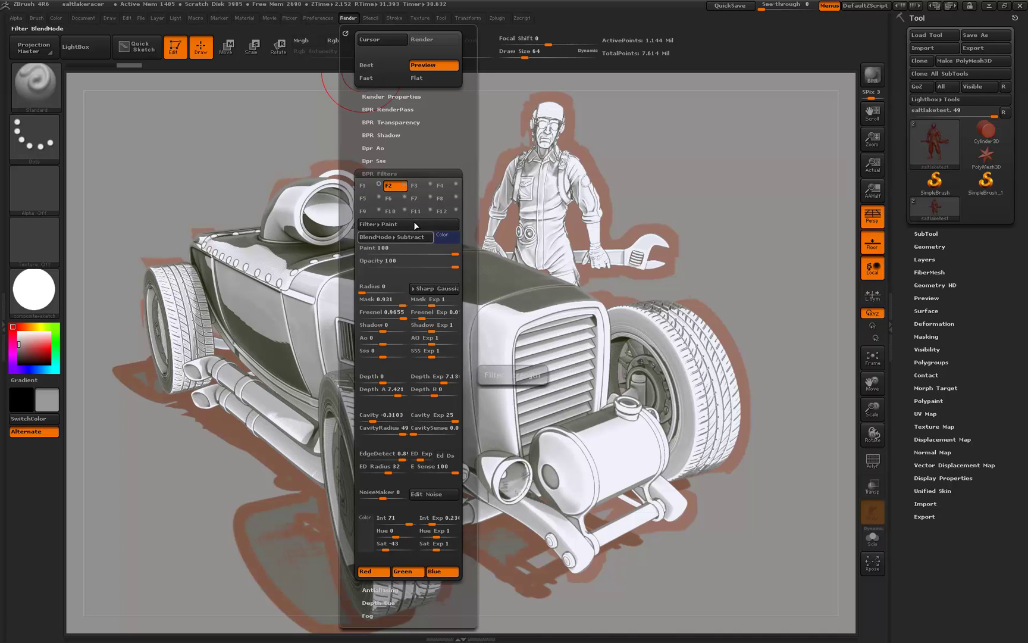
{"action": "left_click", "coordinate": [421, 186]}
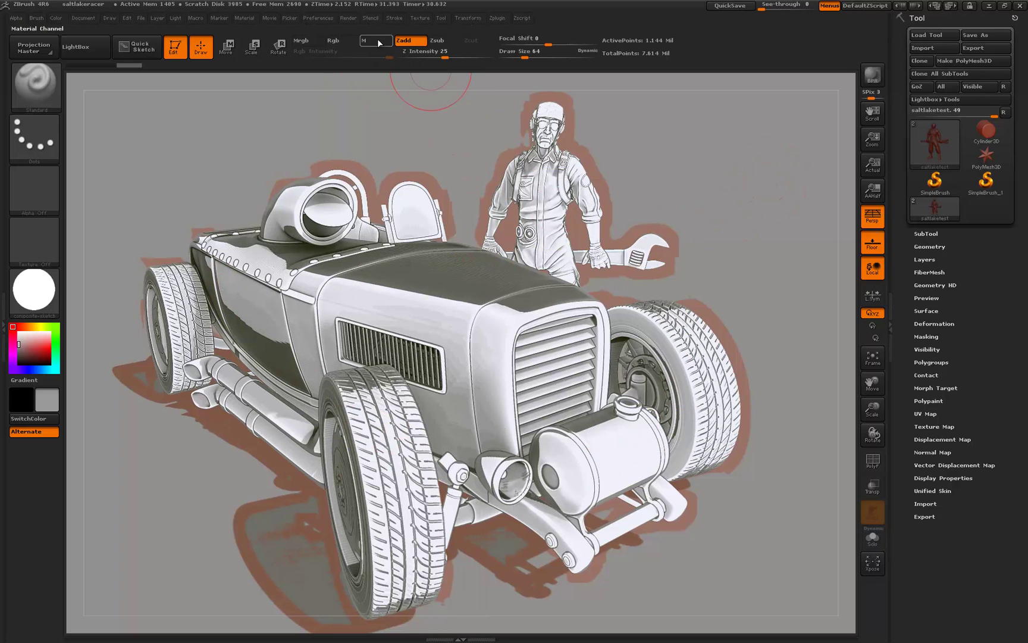
{"action": "left_click", "coordinate": [348, 18]}
{"action": "left_click", "coordinate": [445, 186]}
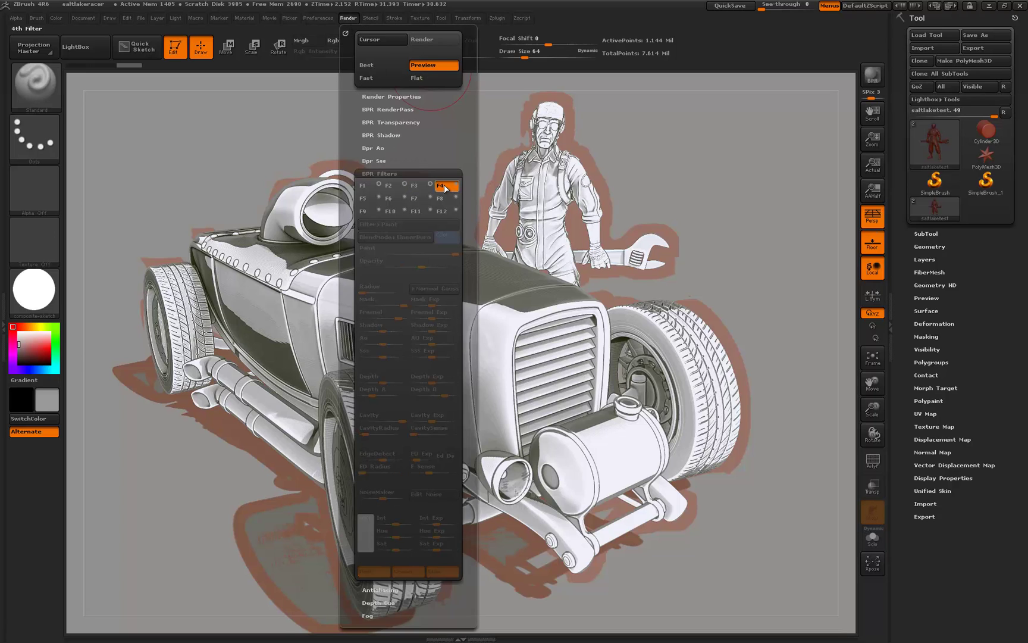
{"action": "left_click", "coordinate": [456, 185]}
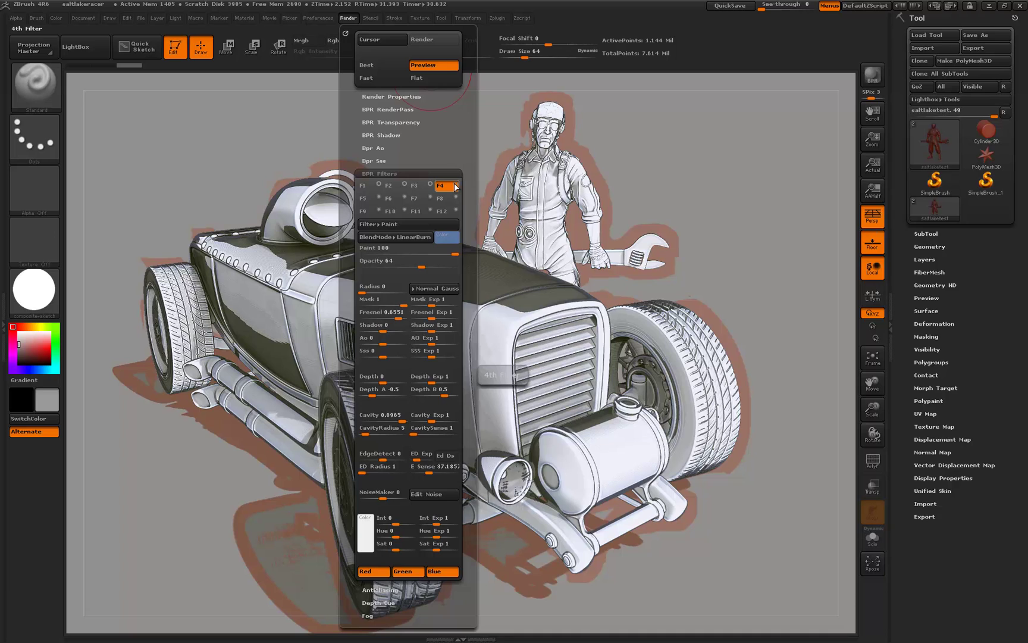
{"action": "left_click", "coordinate": [456, 186]}
{"action": "left_click", "coordinate": [456, 185]}
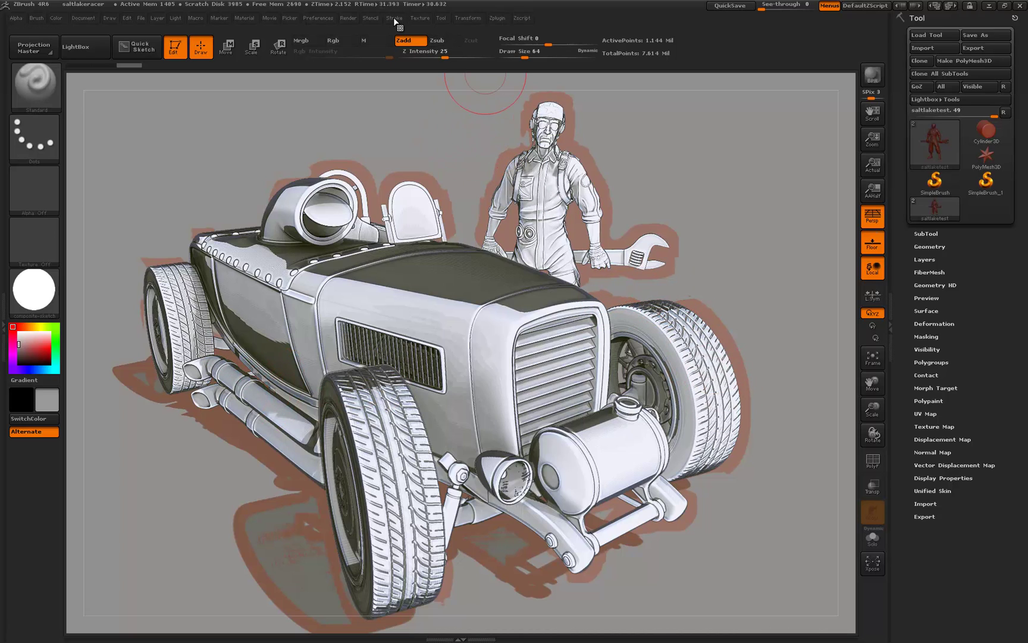
Step: Enable the fifth BPR filter to lighten the render, then select slots 6 and 7
{"action": "left_click", "coordinate": [348, 18]}
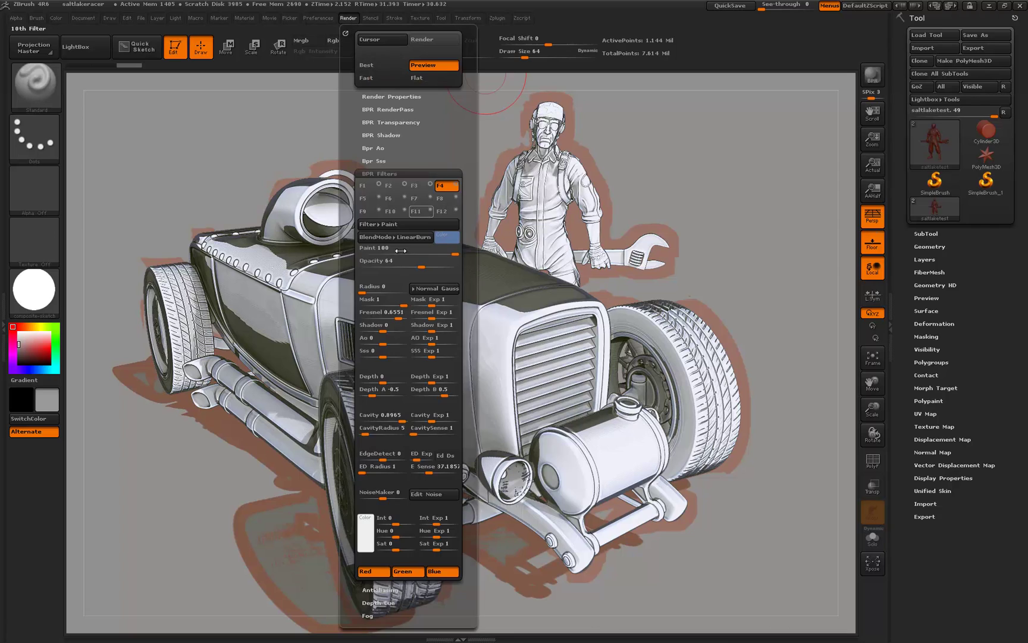
{"action": "left_click", "coordinate": [379, 200]}
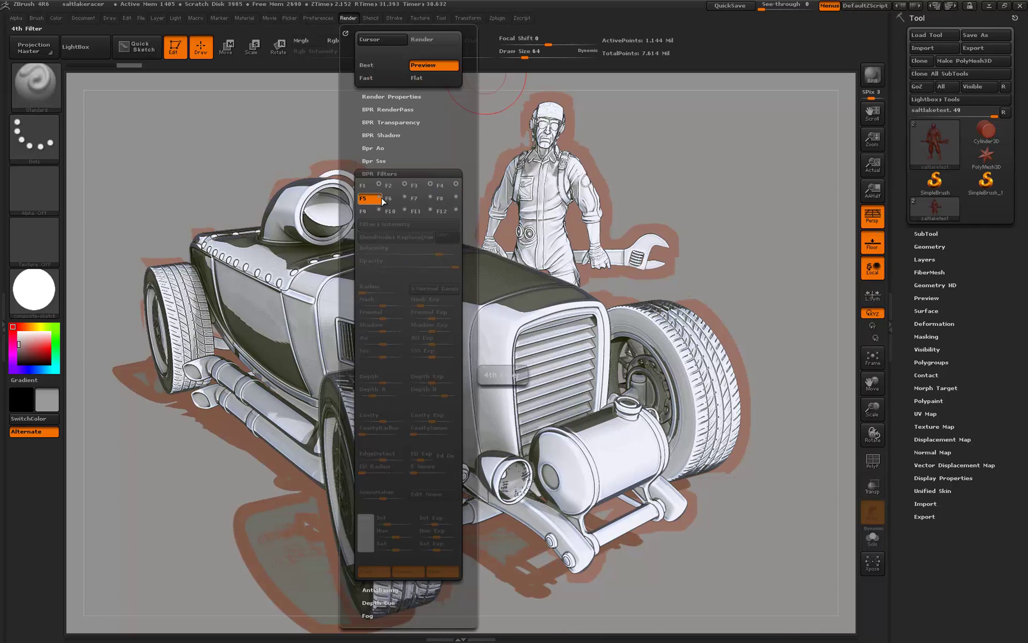
{"action": "left_click", "coordinate": [381, 199]}
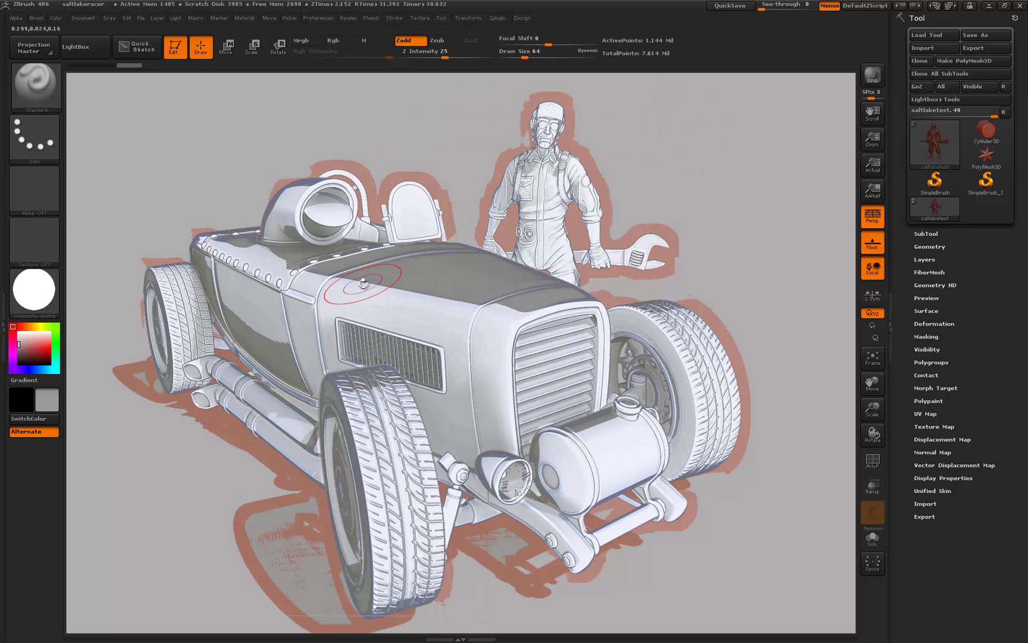
{"action": "left_click", "coordinate": [348, 18]}
{"action": "left_click", "coordinate": [390, 199]}
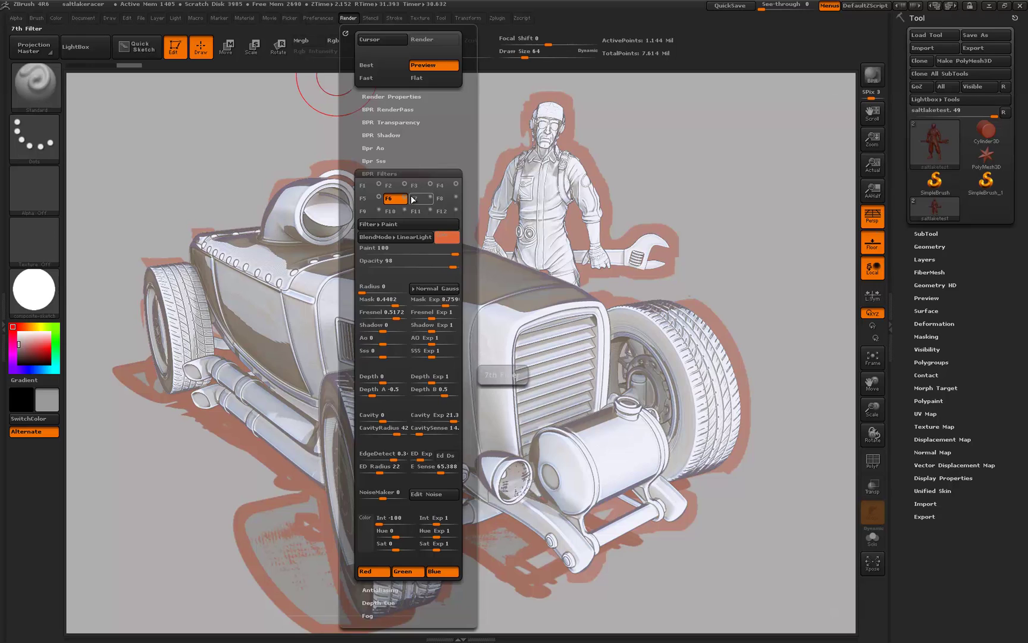
{"action": "left_click", "coordinate": [417, 201]}
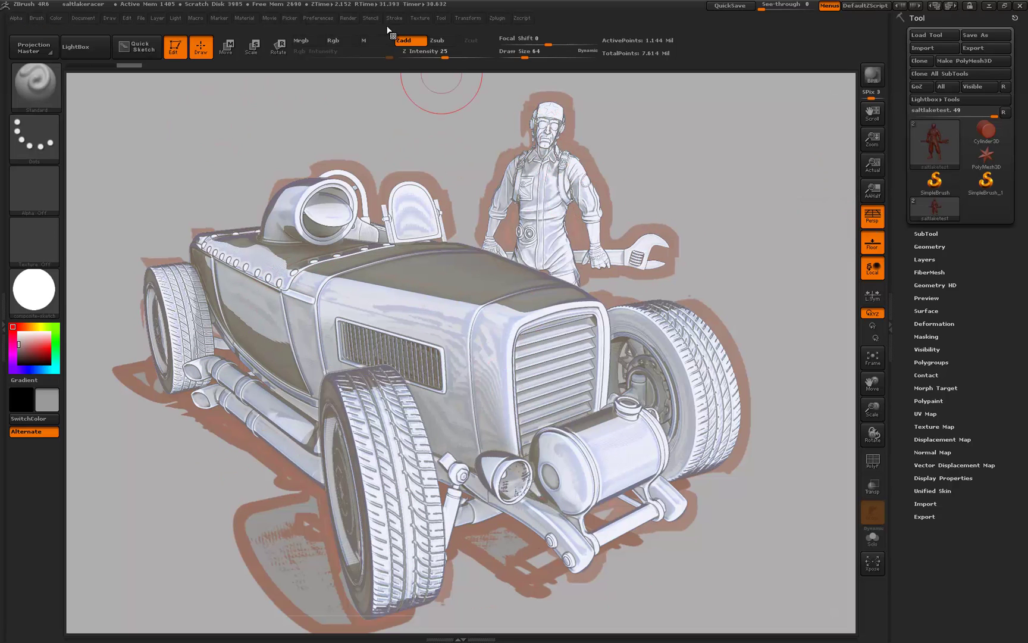
Step: Enable BPR filter F8 as a yellow Paint Replace sepia tint
{"action": "left_click", "coordinate": [348, 19]}
{"action": "left_click", "coordinate": [443, 199]}
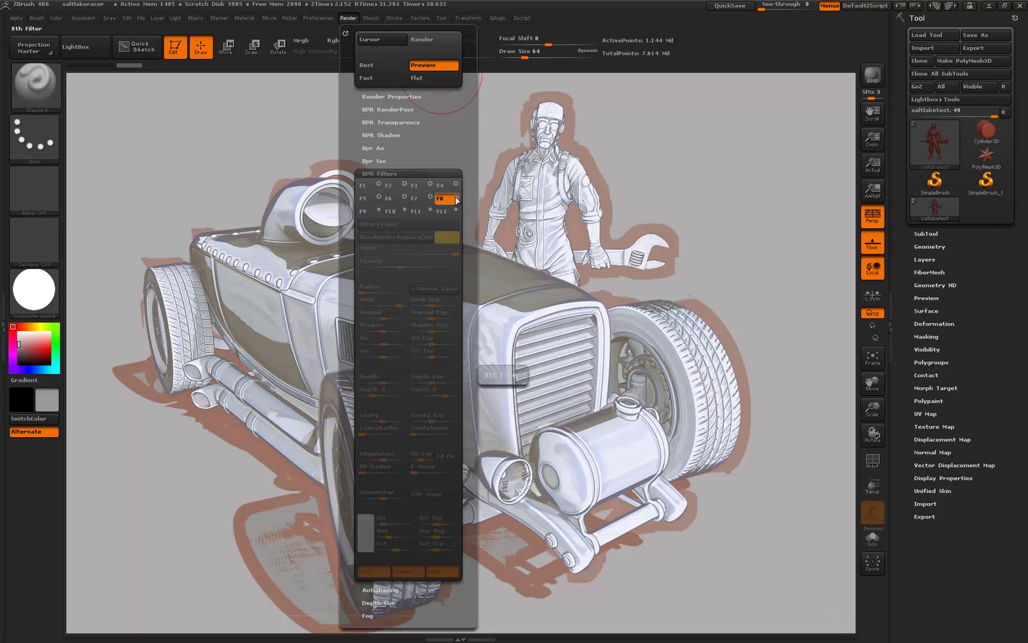
{"action": "left_click", "coordinate": [456, 198]}
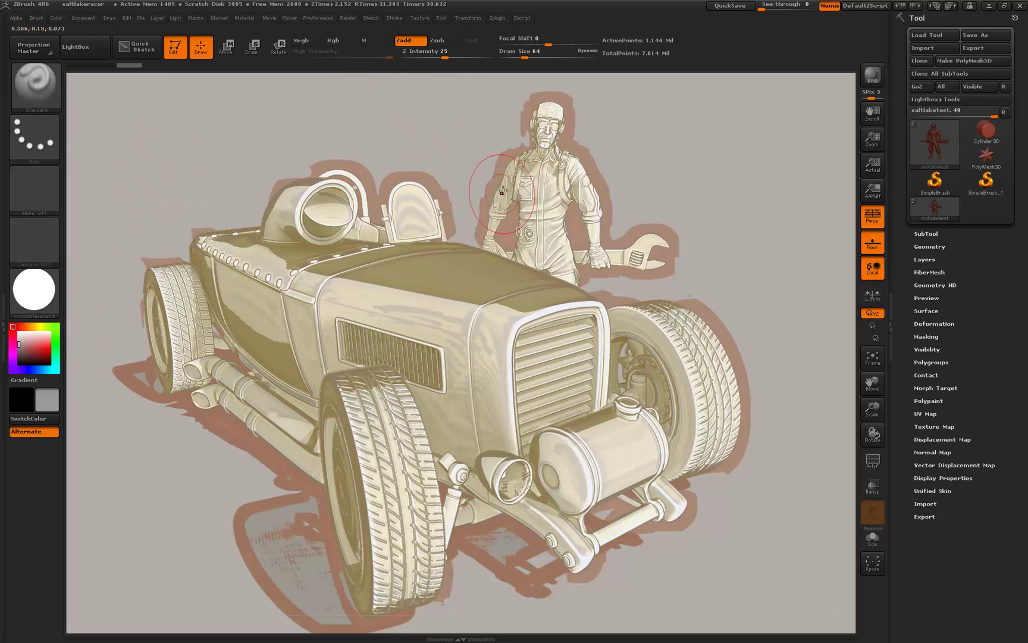
Step: Enable F9 Noise at low opacity for faint grain, then select slot F10
{"action": "left_click", "coordinate": [349, 18]}
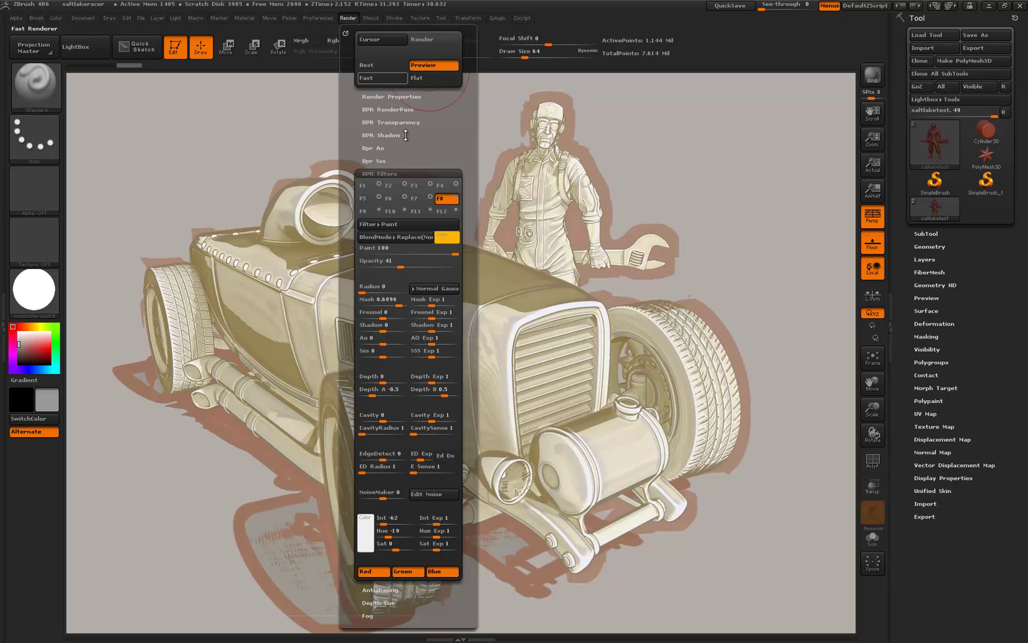
{"action": "left_click", "coordinate": [375, 212]}
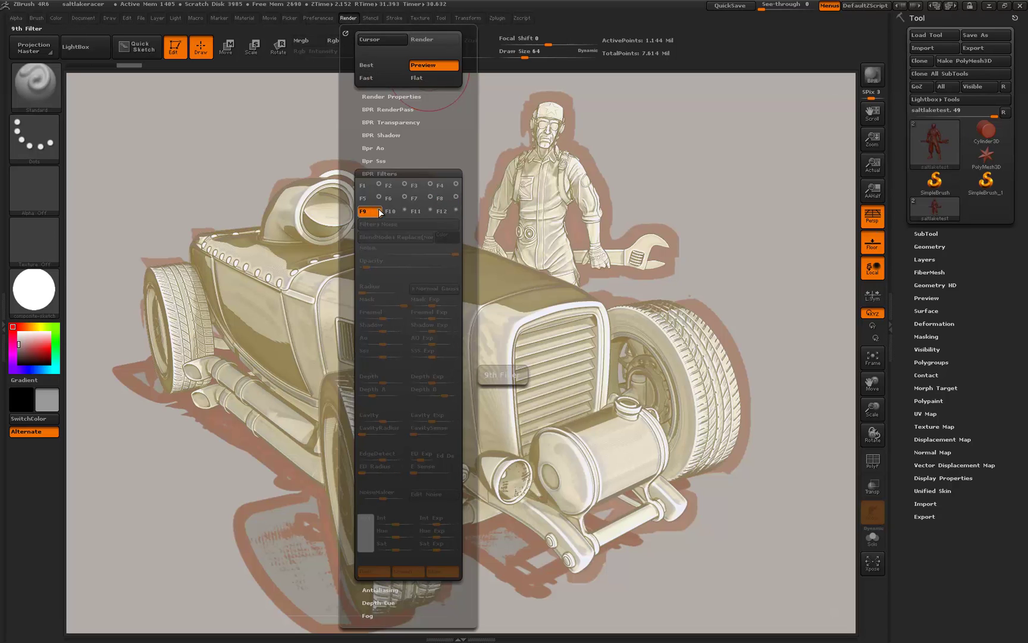
{"action": "left_click", "coordinate": [378, 209]}
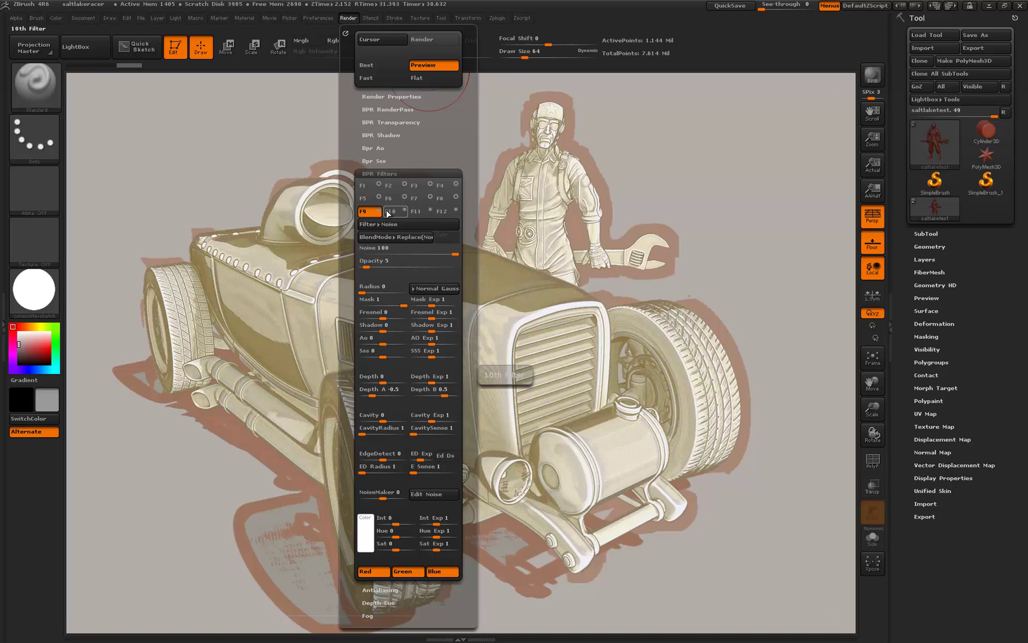
{"action": "left_click", "coordinate": [392, 211]}
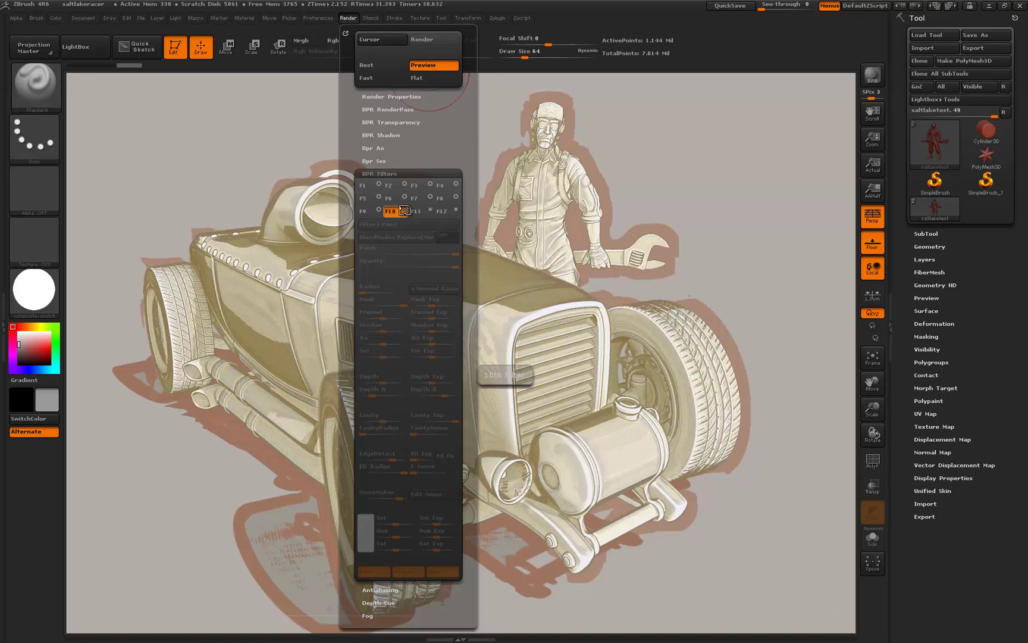
Step: Try the tenth filter's paint effect, switch it back off, and select slot F11
{"action": "left_click", "coordinate": [404, 211]}
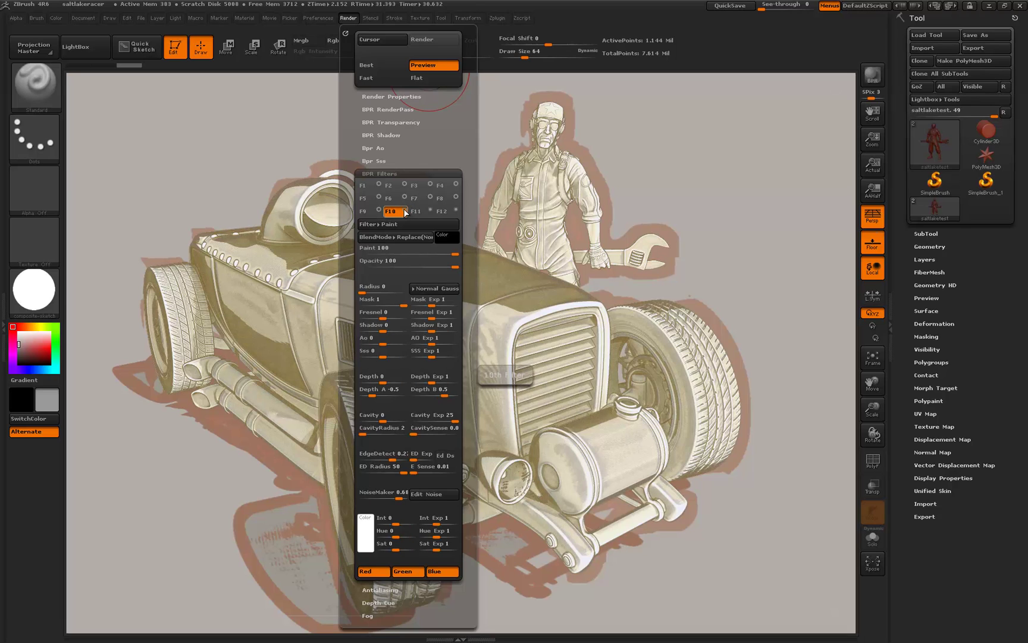
{"action": "left_click", "coordinate": [405, 210]}
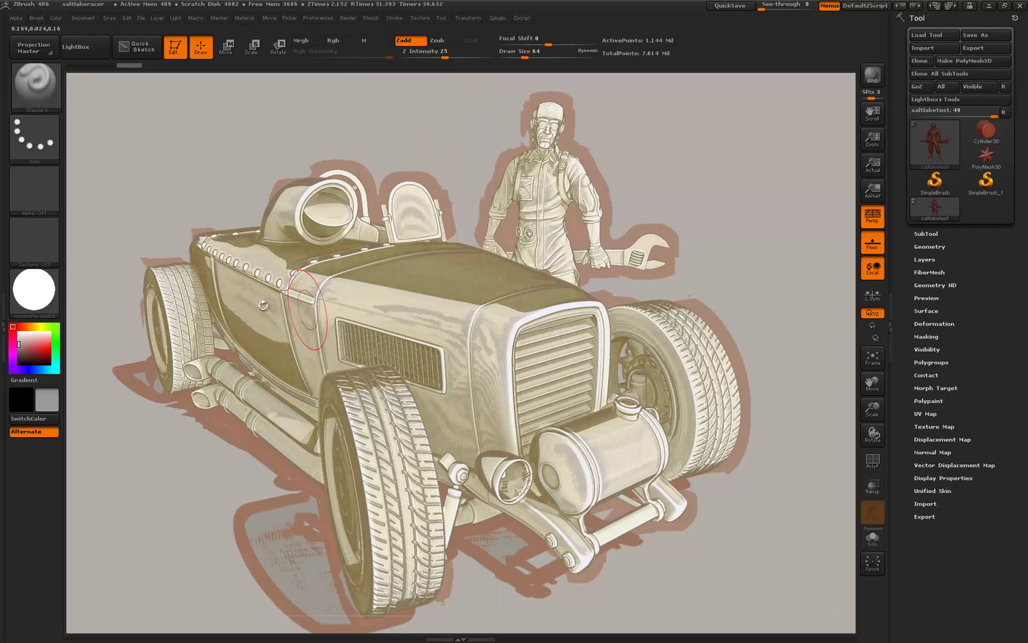
{"action": "left_click", "coordinate": [350, 18]}
{"action": "left_click", "coordinate": [421, 210]}
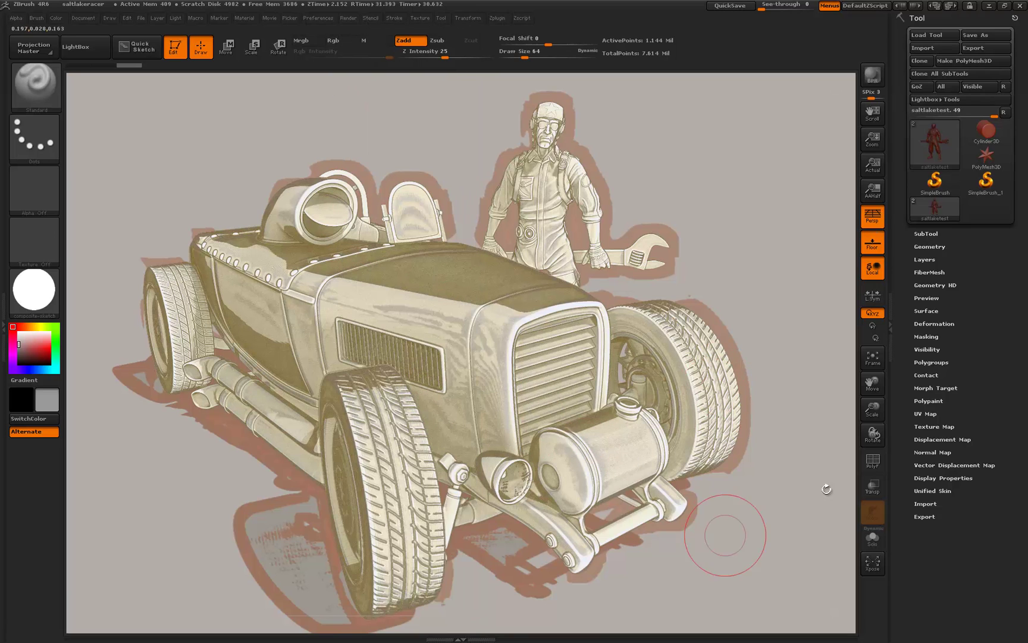
Step: Enable F12's Blue filter in Add mode with opacity lowered to 5
{"action": "left_click", "coordinate": [349, 18]}
{"action": "left_click", "coordinate": [442, 210]}
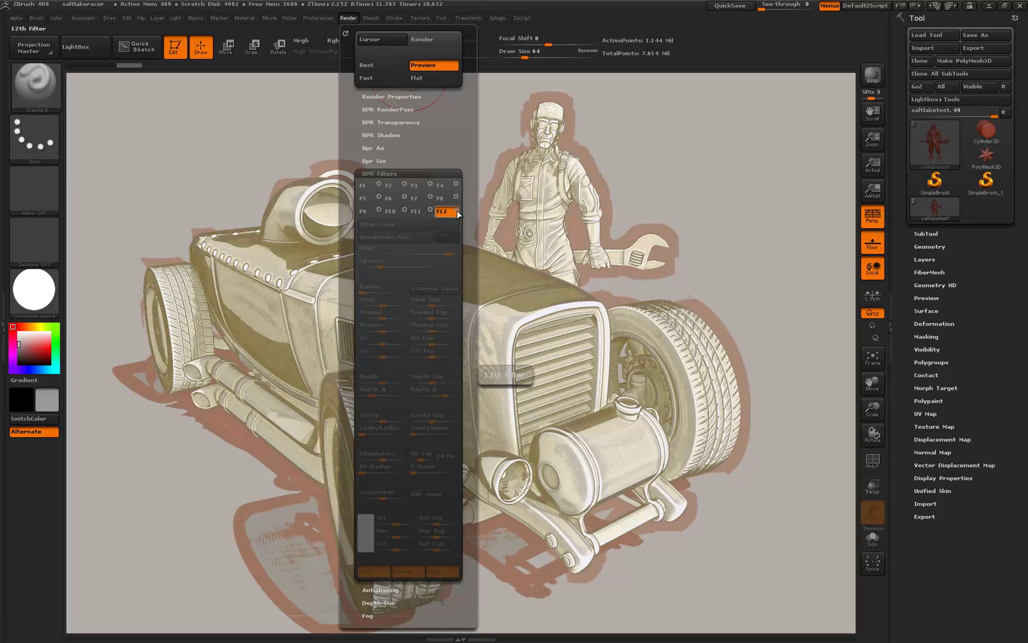
{"action": "left_click", "coordinate": [458, 212]}
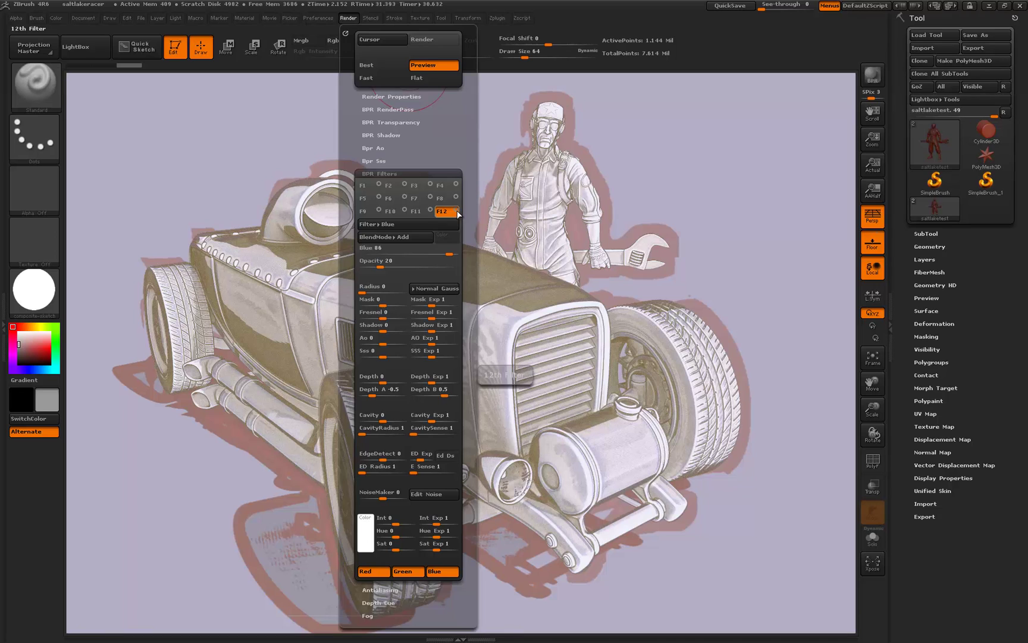
{"action": "left_click_drag", "start_coordinate": [380, 267], "coordinate": [360, 266]}
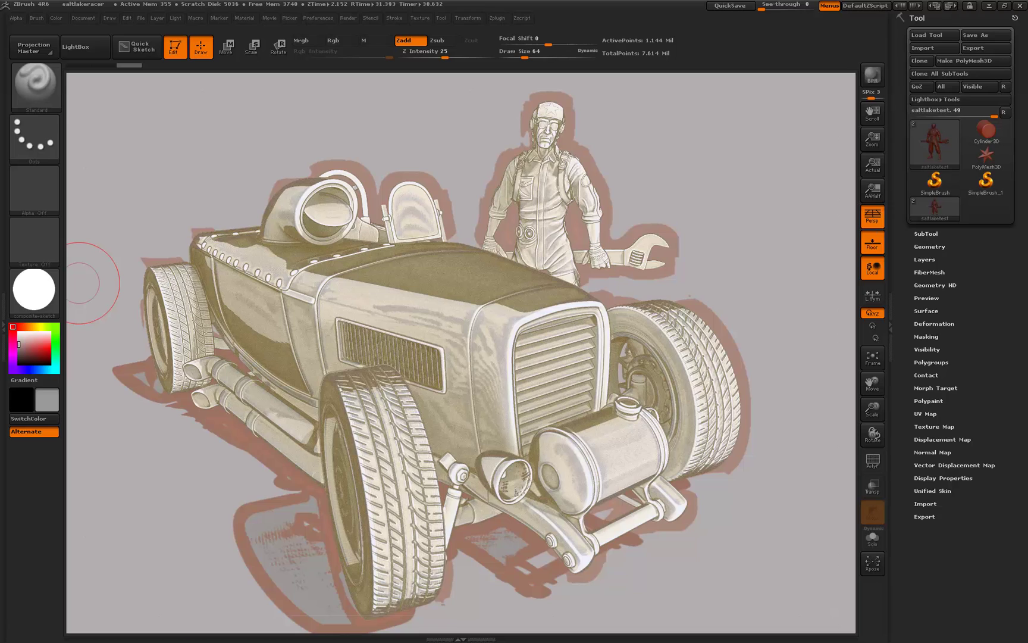
Step: Bring up bigestafette.jpg in XnView and move its window up and left
{"action": "key", "text": "alt+Tab"}
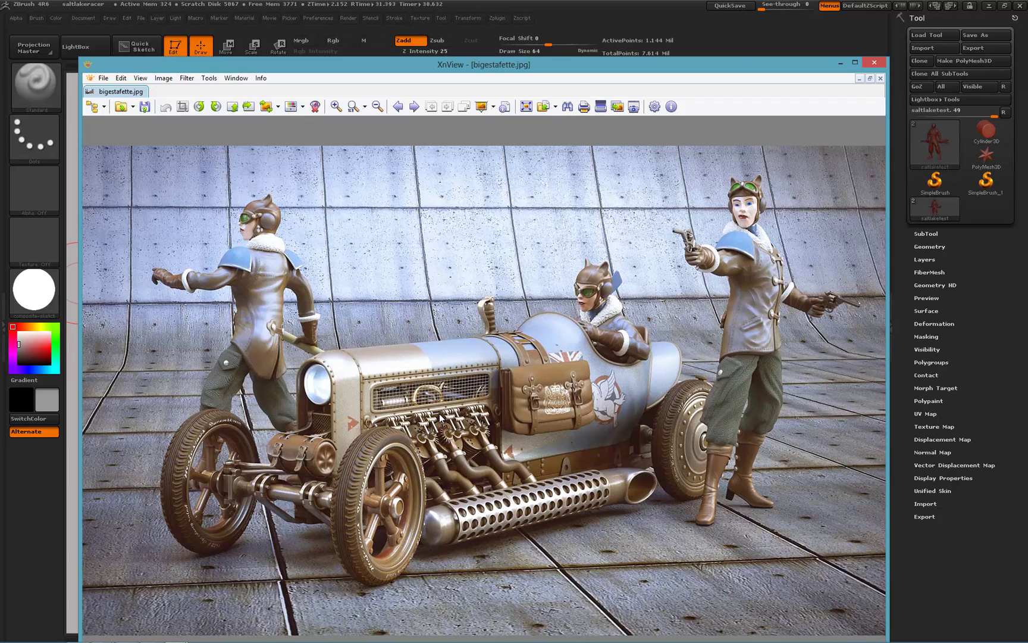
{"action": "left_click_drag", "start_coordinate": [506, 70], "coordinate": [497, 44]}
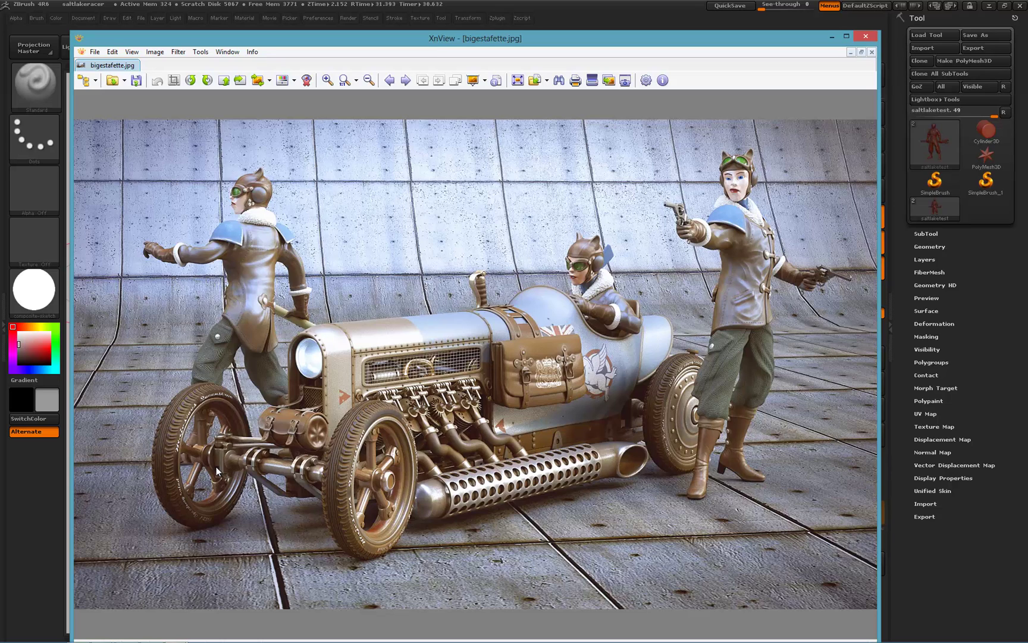
{"action": "left_click", "coordinate": [10, 542]}
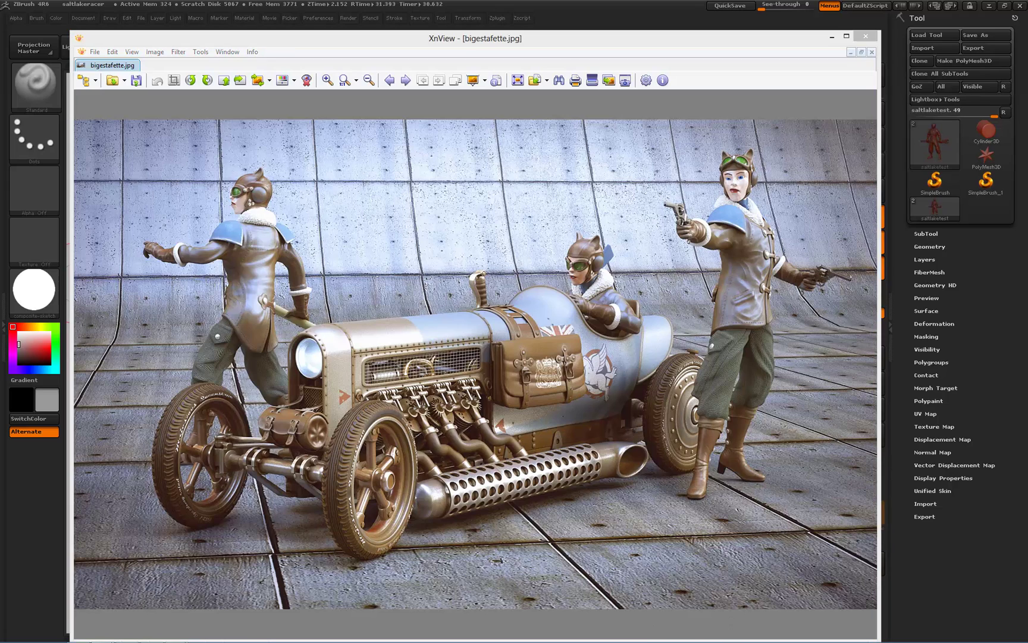
{"action": "key", "text": "alt+Tab"}
{"action": "key", "text": "alt+Tab"}
{"action": "mouse_move", "coordinate": [28, 637]}
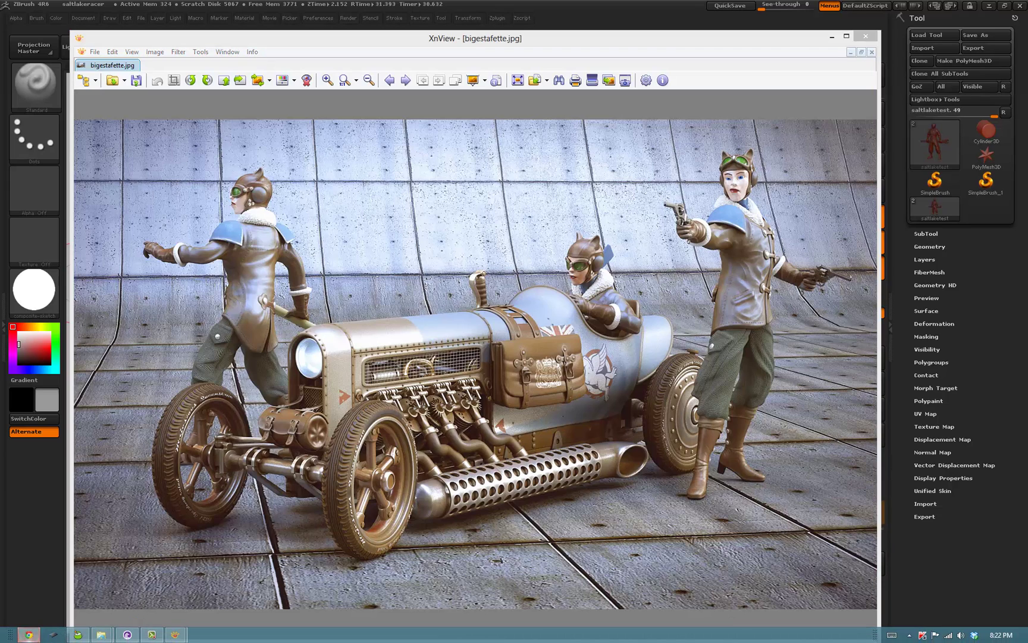
Step: Load the Industria Mechanika blog in Chrome and maximize the window
{"action": "key", "text": "alt+Tab"}
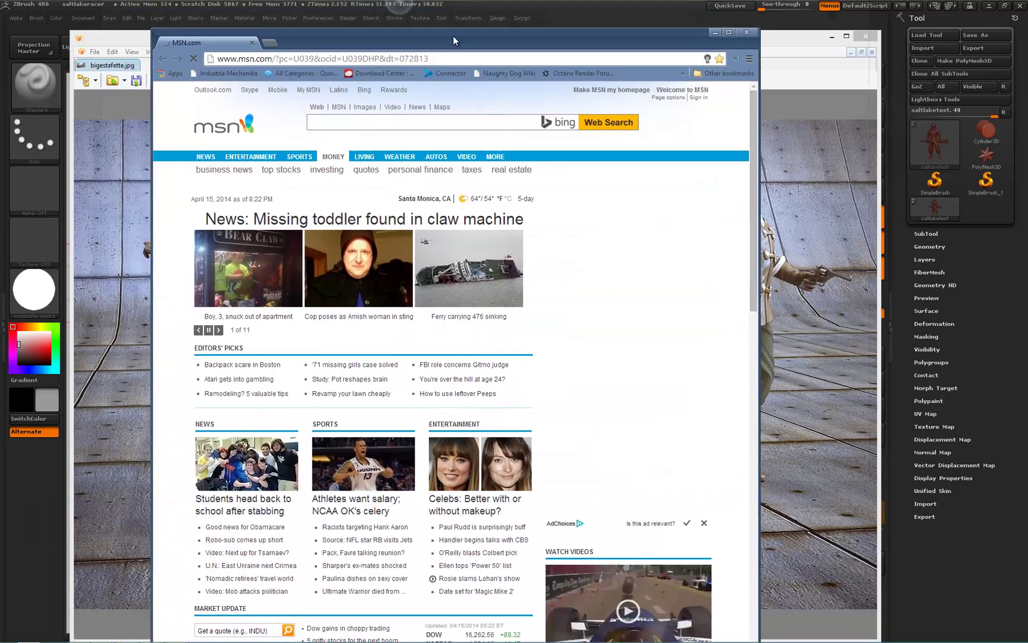
{"action": "left_click", "coordinate": [229, 78]}
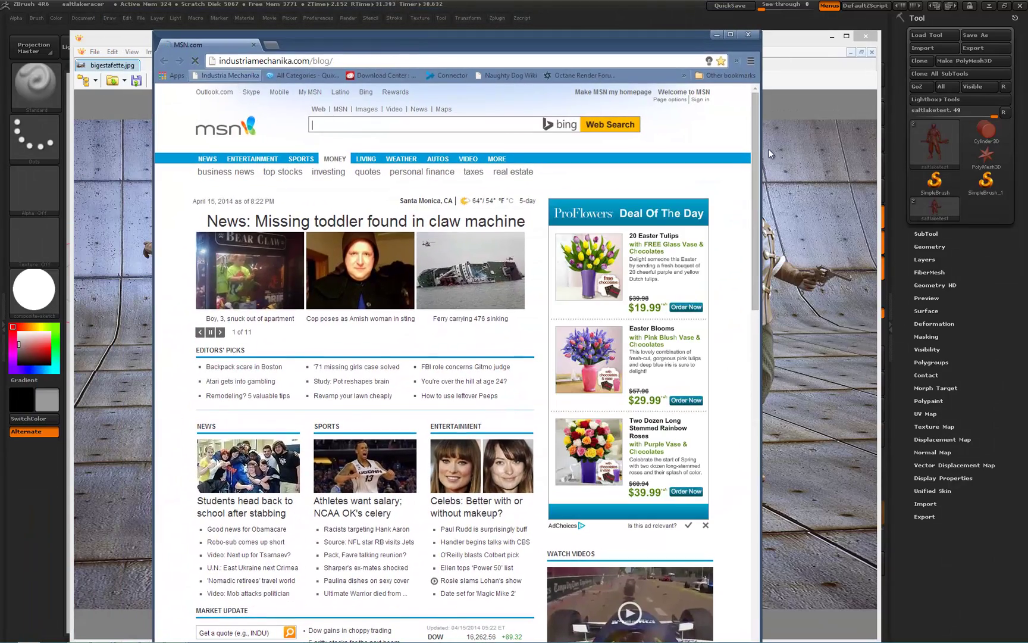
{"action": "left_click", "coordinate": [730, 34]}
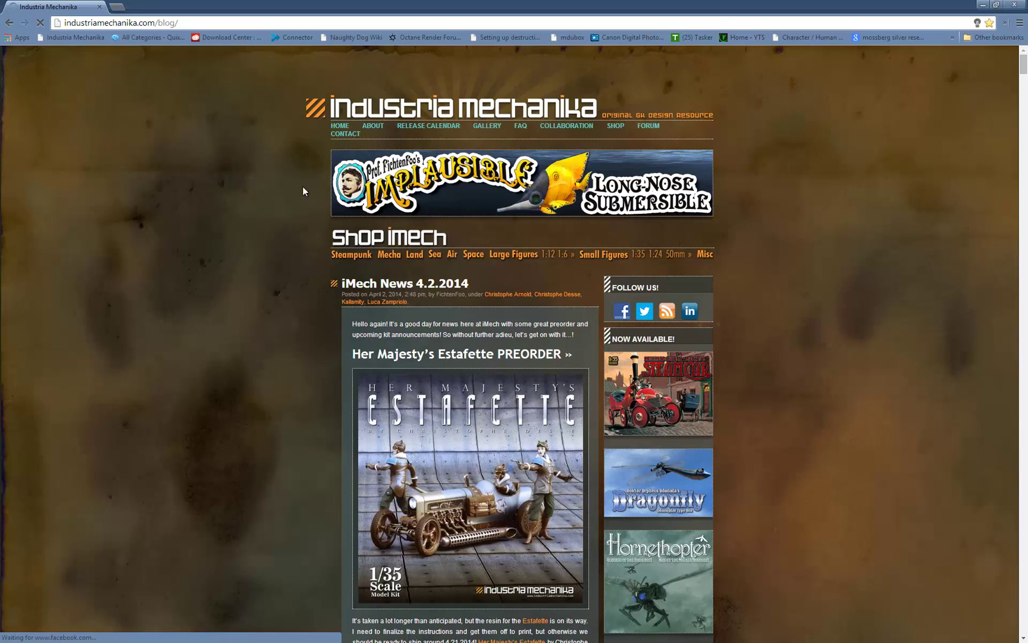
Step: Scroll the blog, then view the Estafette preorder image enlarged and close it
{"action": "scroll", "coordinate": [295, 227], "scroll_direction": "down", "scroll_amount": 2}
{"action": "scroll", "coordinate": [286, 211], "scroll_direction": "down", "scroll_amount": 3}
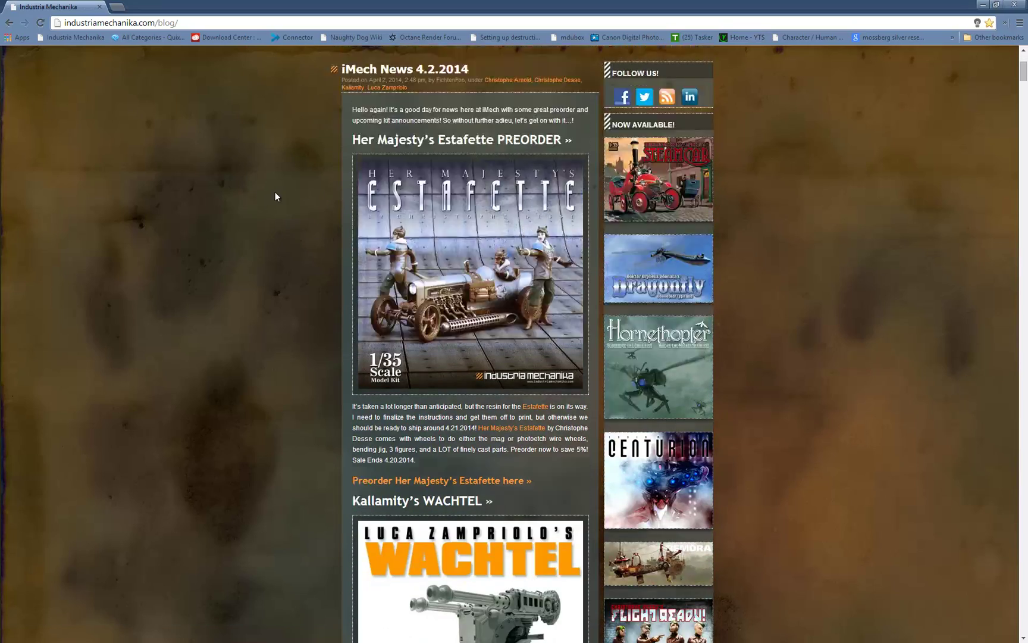
{"action": "scroll", "coordinate": [270, 187], "scroll_direction": "down", "scroll_amount": 4}
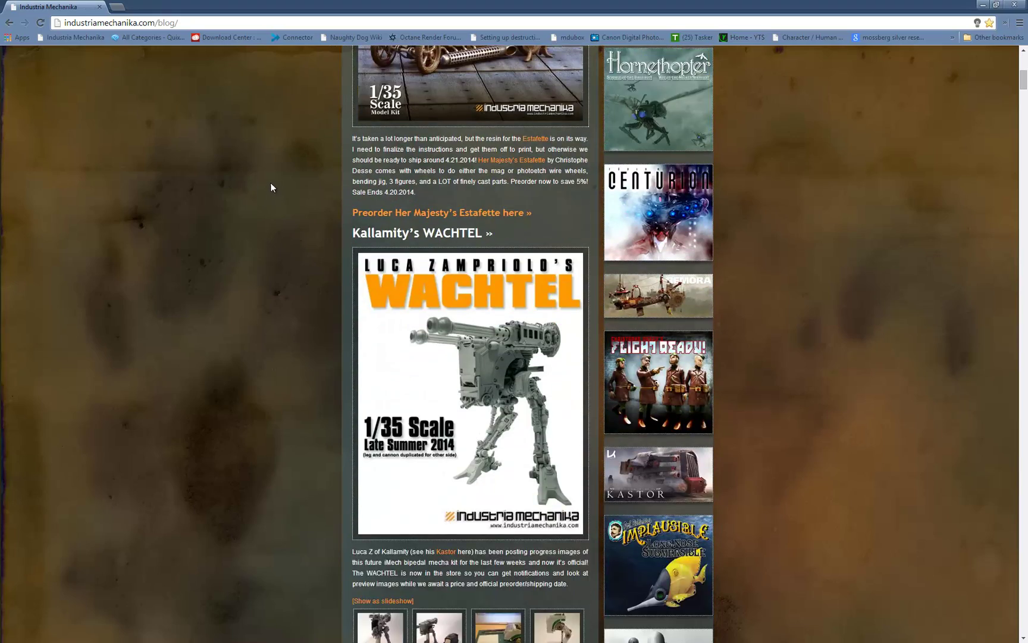
{"action": "scroll", "coordinate": [262, 176], "scroll_direction": "down", "scroll_amount": 2}
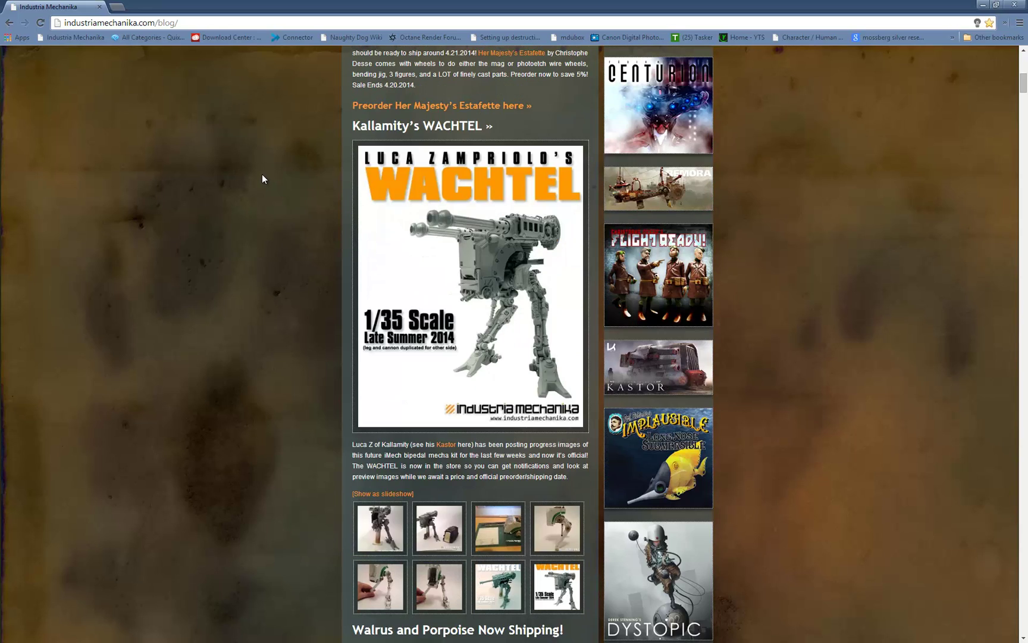
{"action": "scroll", "coordinate": [262, 177], "scroll_direction": "down", "scroll_amount": 3}
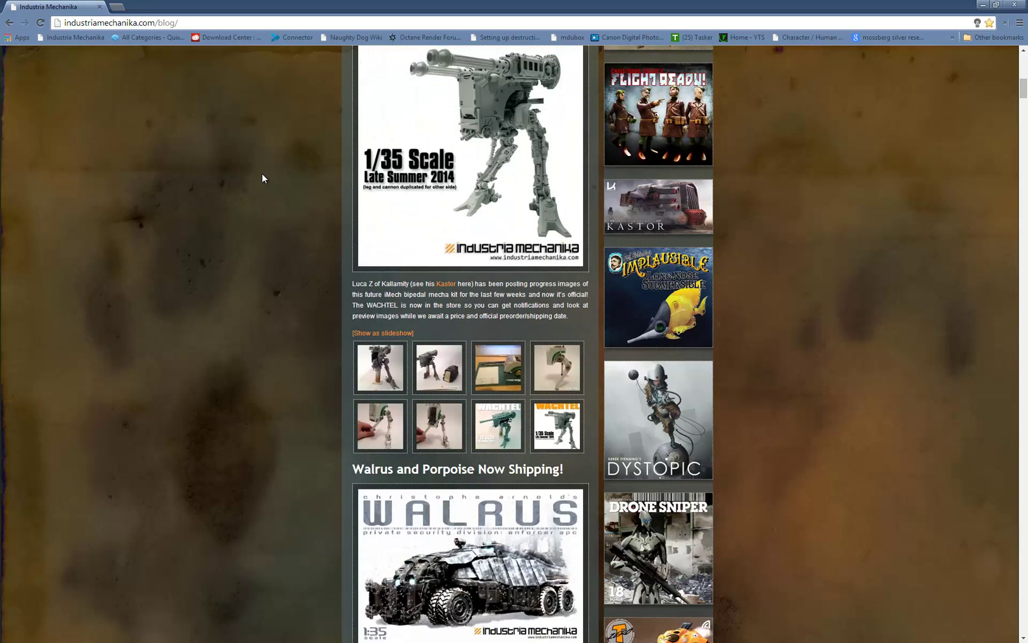
{"action": "scroll", "coordinate": [262, 177], "scroll_direction": "down", "scroll_amount": 1}
{"action": "key", "text": "Home"}
{"action": "scroll", "coordinate": [238, 184], "scroll_direction": "down", "scroll_amount": 2}
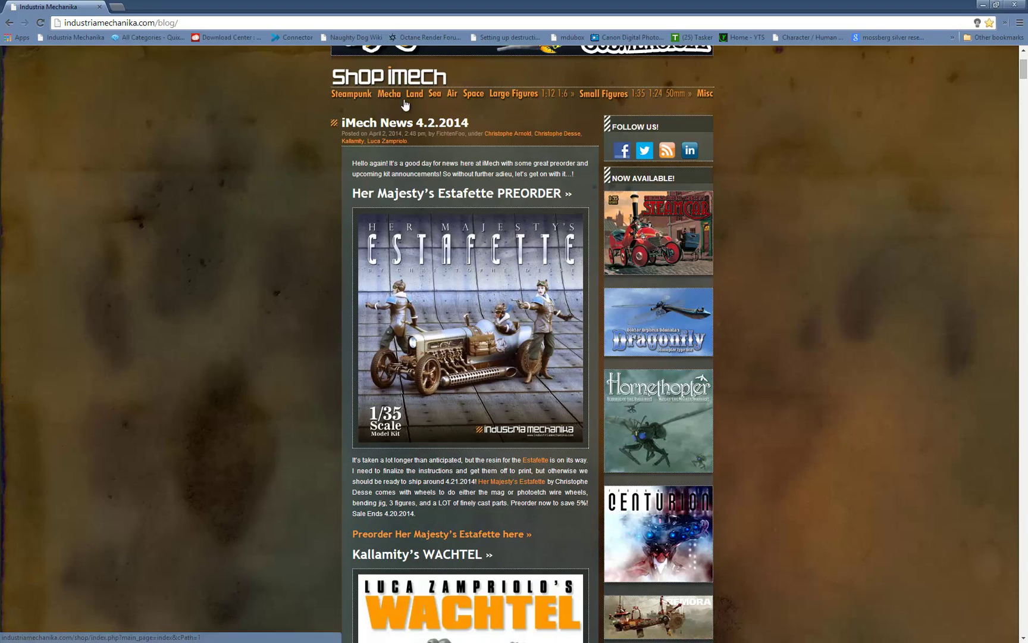
{"action": "left_click", "coordinate": [431, 321]}
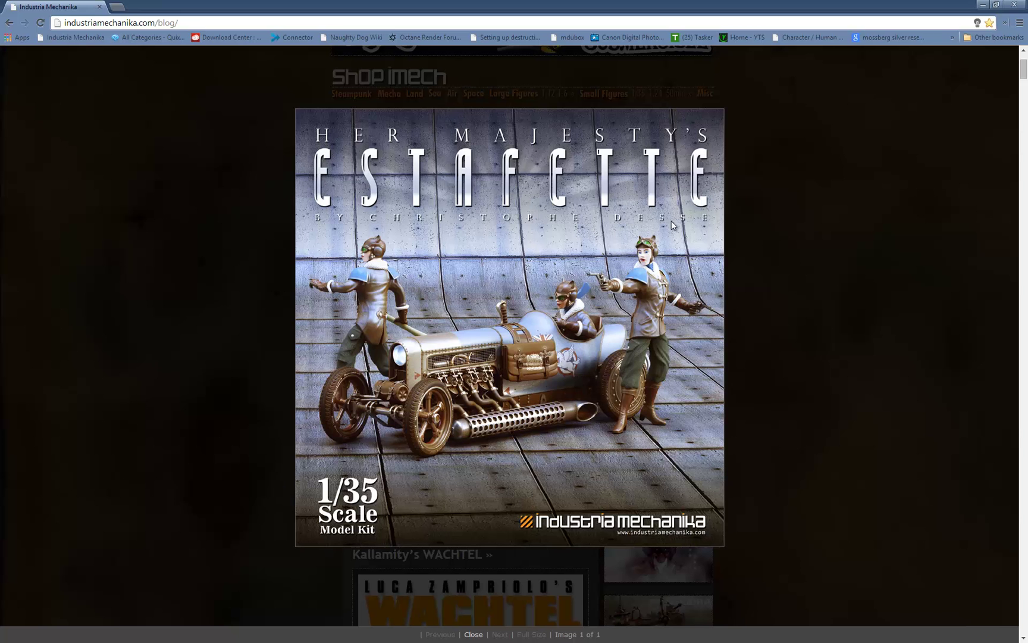
{"action": "left_click", "coordinate": [789, 316]}
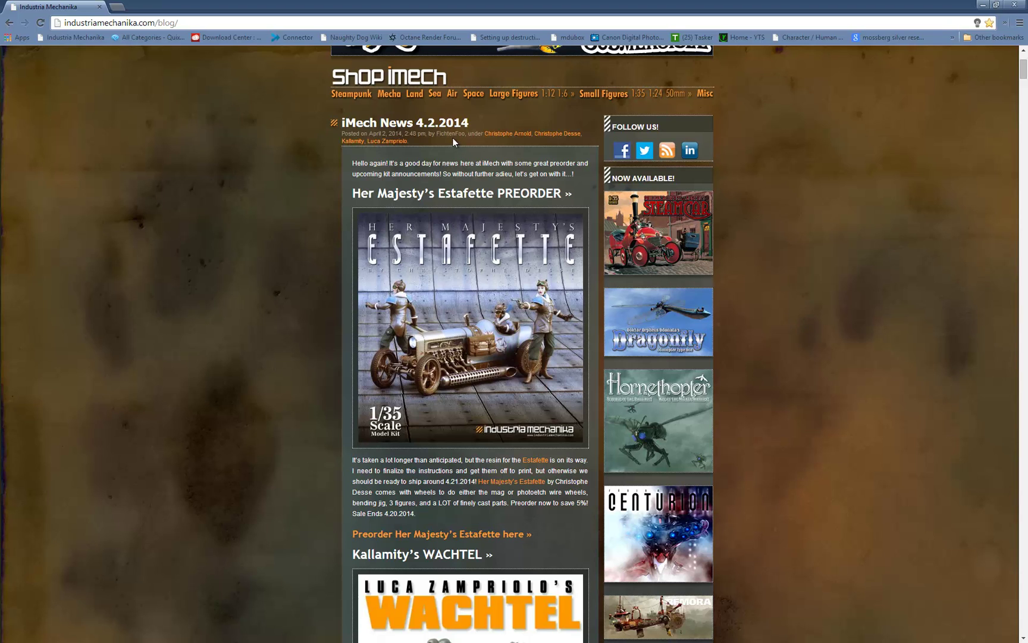
Step: Open the shop's Land category and browse the Ground Vehicles kits, including the $94.00 Estafette
{"action": "left_click", "coordinate": [412, 93]}
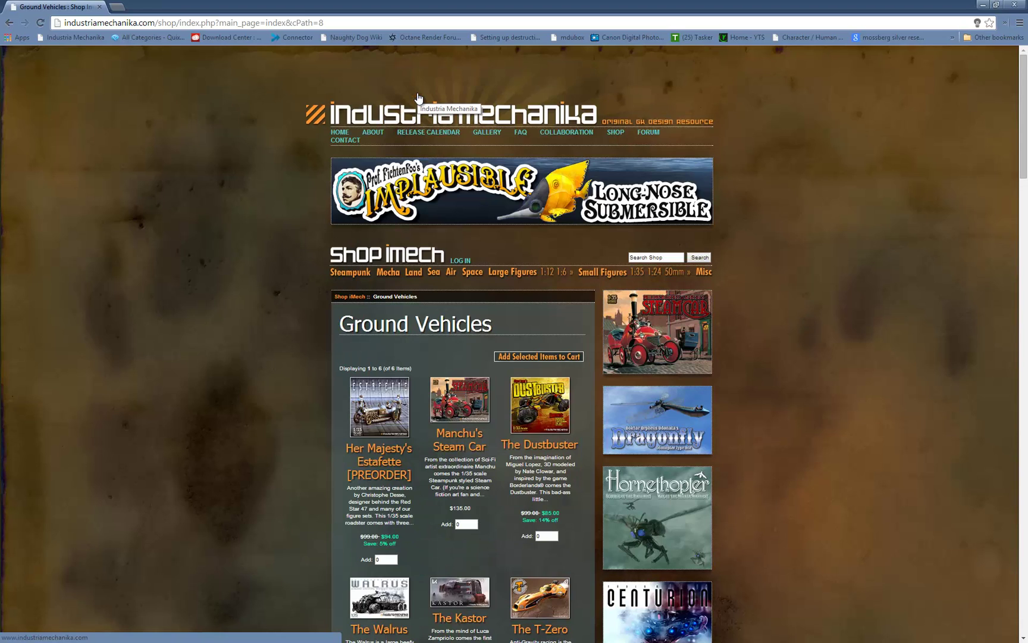
{"action": "scroll", "coordinate": [419, 98], "scroll_direction": "down", "scroll_amount": 1}
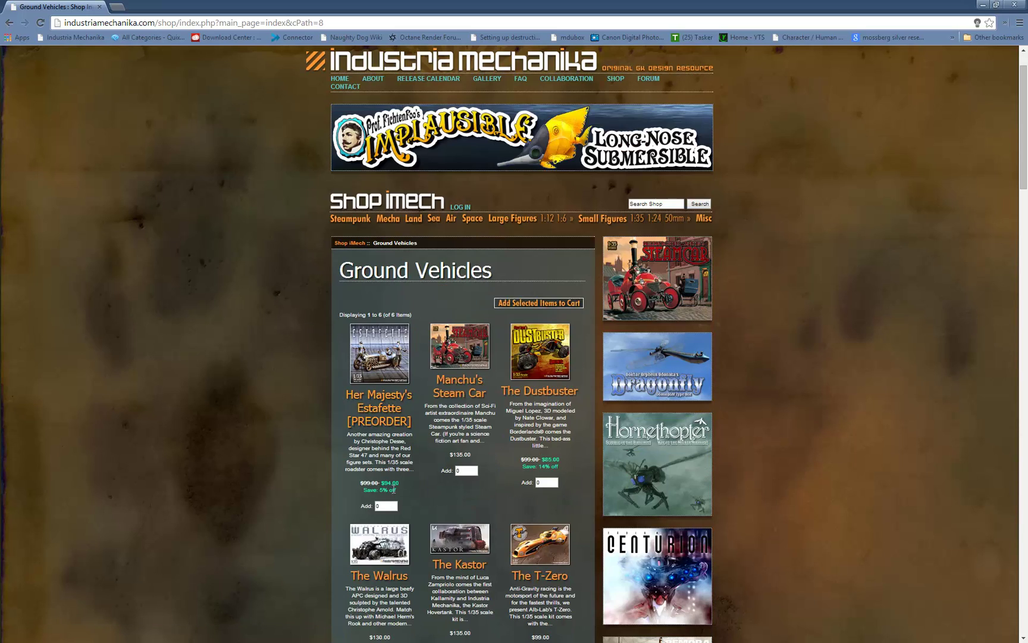
{"action": "scroll", "coordinate": [401, 449], "scroll_direction": "down", "scroll_amount": 3}
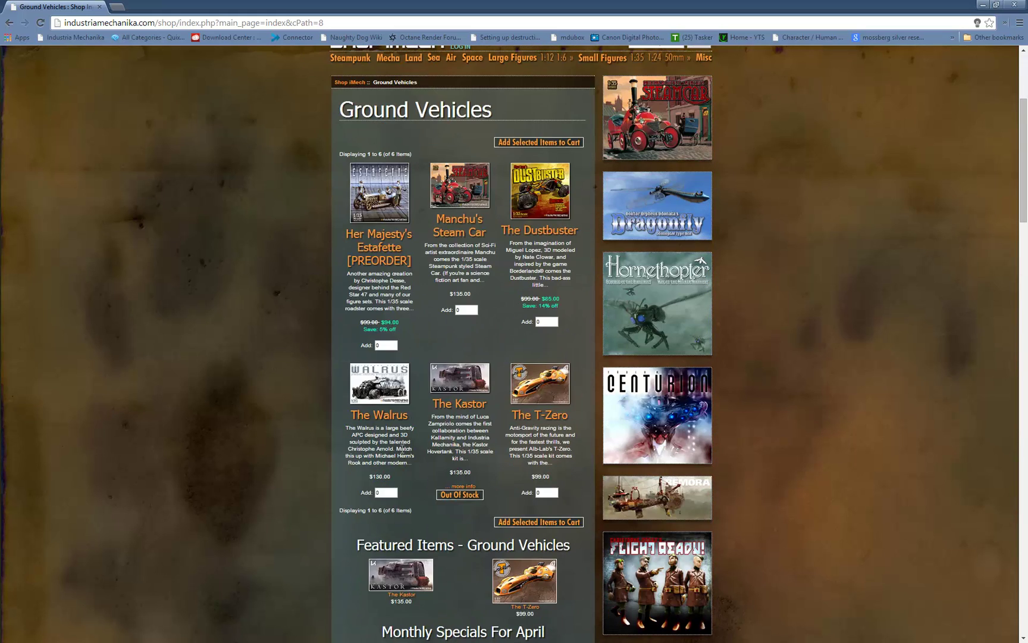
{"action": "scroll", "coordinate": [386, 383], "scroll_direction": "down", "scroll_amount": 3}
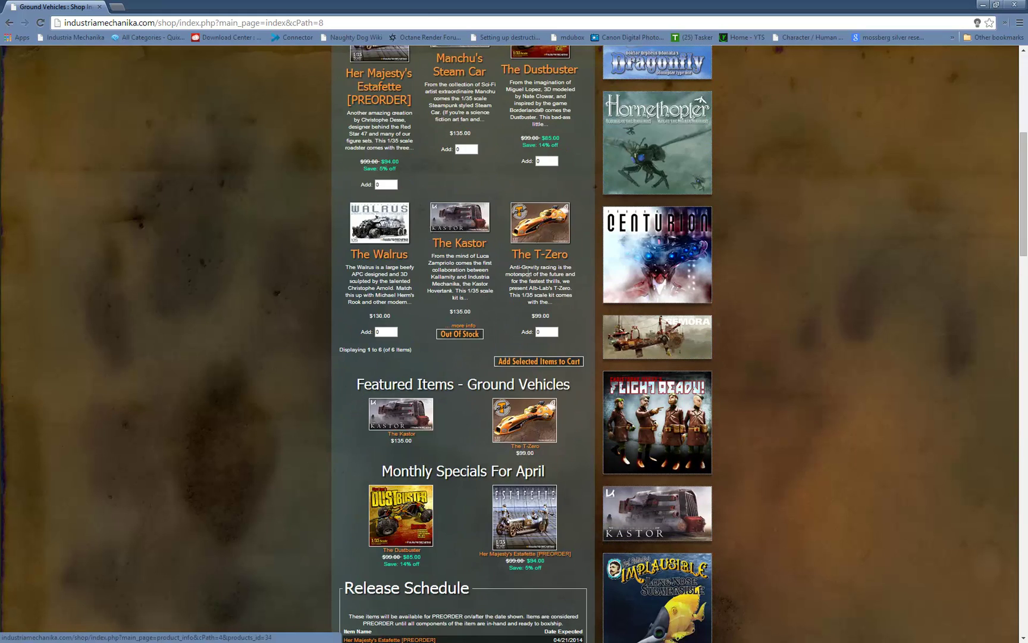
{"action": "scroll", "coordinate": [411, 238], "scroll_direction": "down", "scroll_amount": 1}
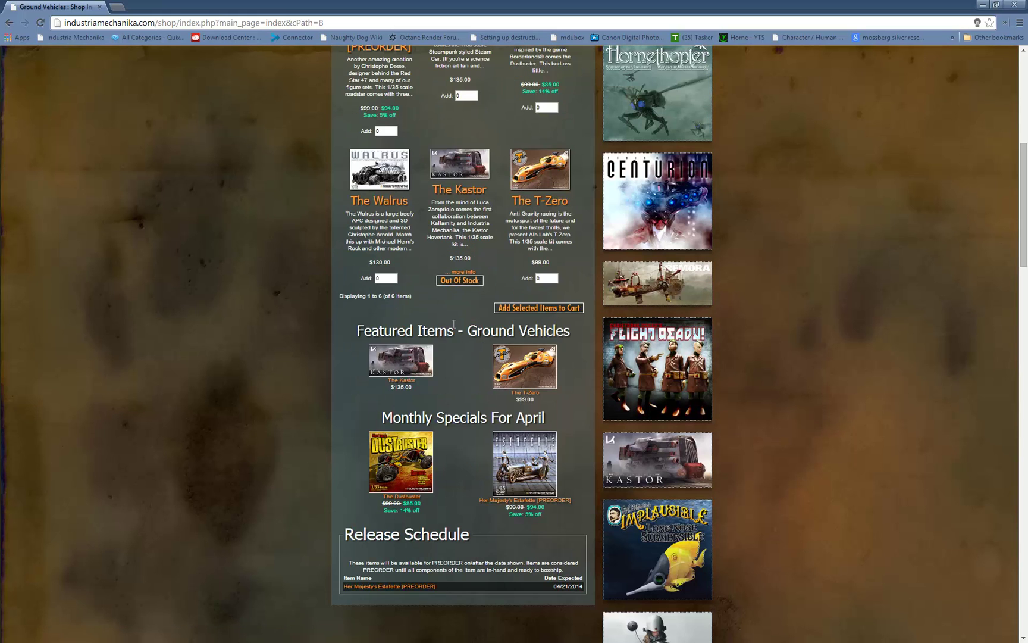
{"action": "scroll", "coordinate": [410, 242], "scroll_direction": "up", "scroll_amount": 8}
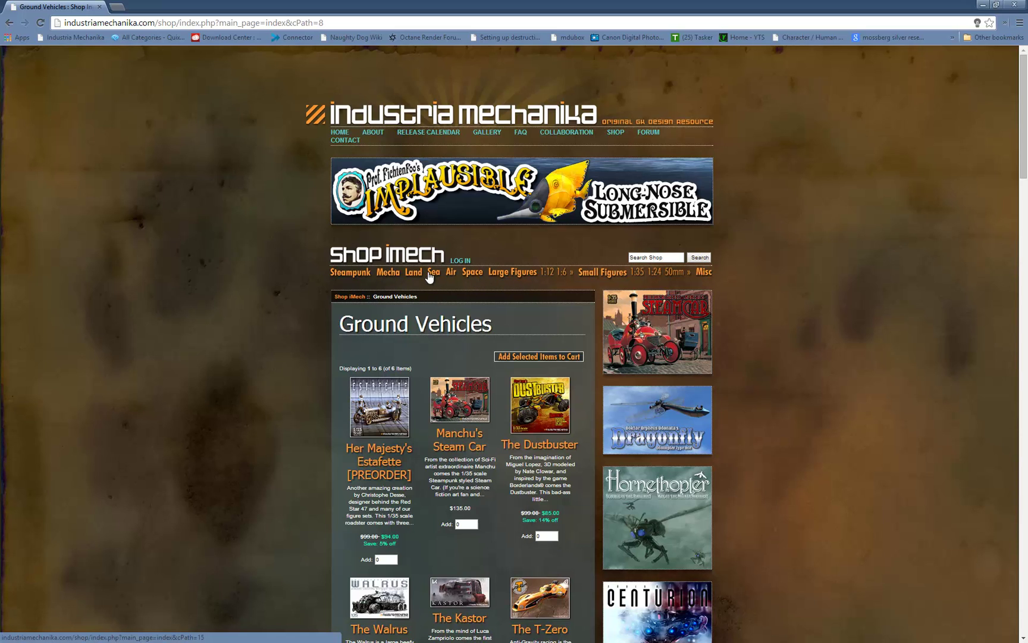
Step: Open the Air Ships and Craft category and then the Red Star 47 product page
{"action": "left_click", "coordinate": [450, 275]}
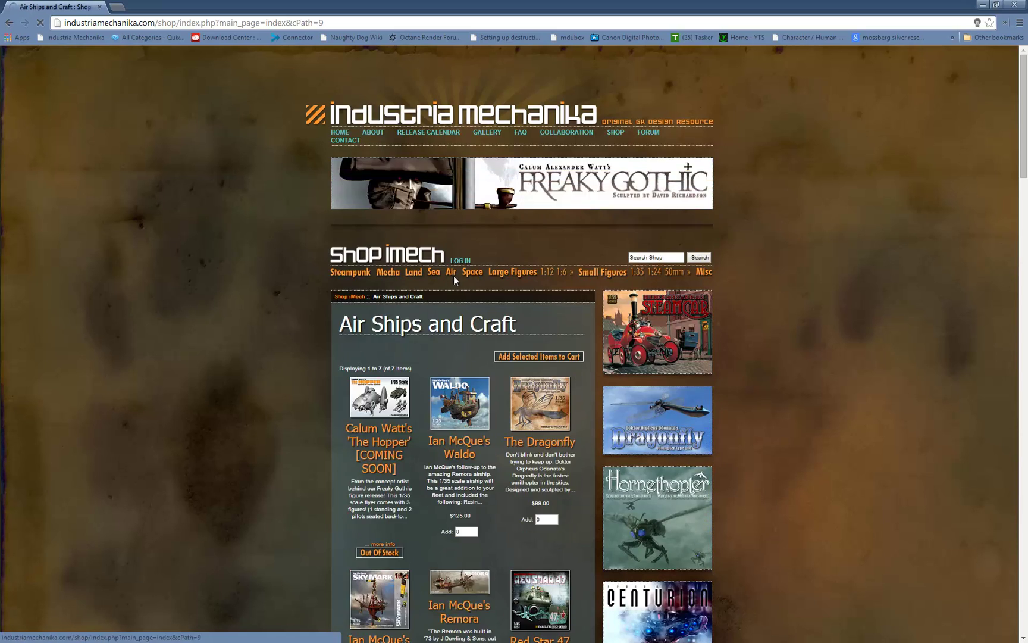
{"action": "scroll", "coordinate": [281, 299], "scroll_direction": "down", "scroll_amount": 1}
{"action": "scroll", "coordinate": [541, 397], "scroll_direction": "down", "scroll_amount": 3}
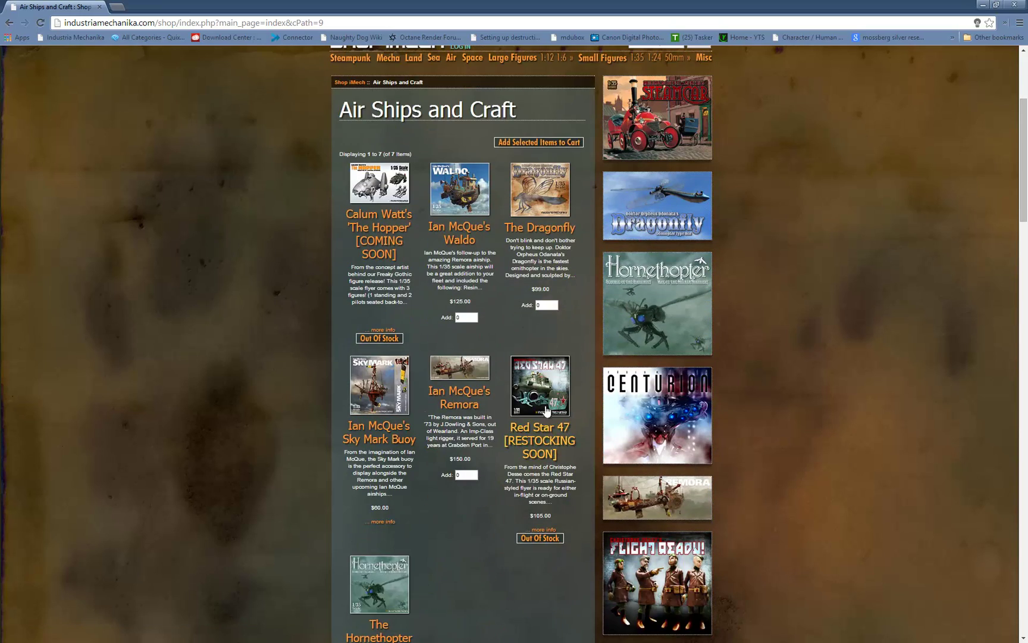
{"action": "left_click", "coordinate": [542, 398]}
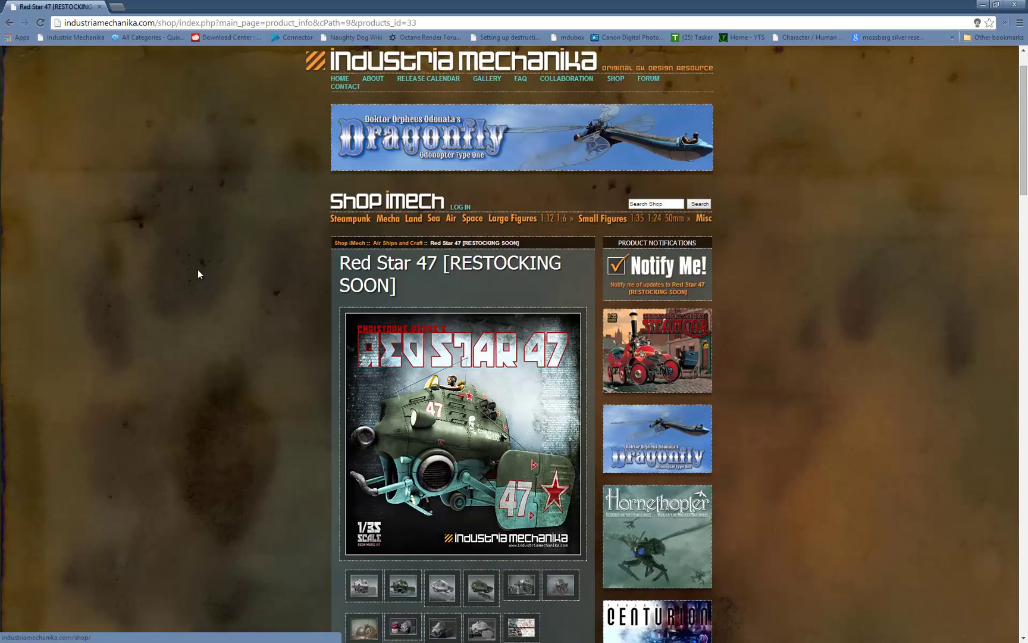
{"action": "scroll", "coordinate": [323, 328], "scroll_direction": "down", "scroll_amount": 5}
{"action": "scroll", "coordinate": [338, 330], "scroll_direction": "up", "scroll_amount": 2}
Step: View two Red Star 47 gallery photos enlarged, then open the 1/35 Flight Ready product page
{"action": "left_click", "coordinate": [364, 378]}
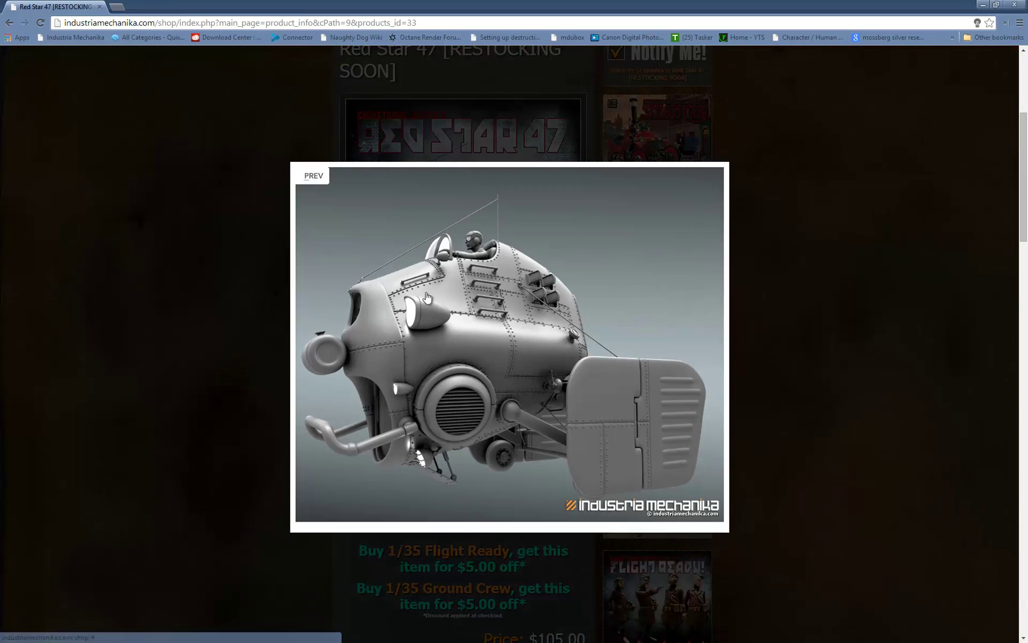
{"action": "left_click", "coordinate": [426, 298]}
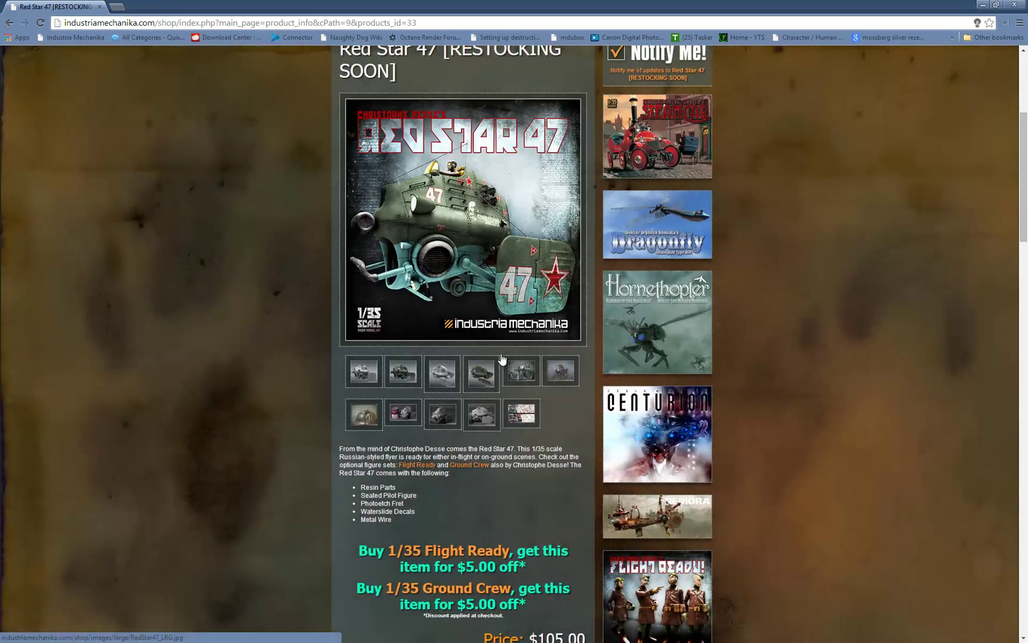
{"action": "left_click", "coordinate": [495, 408]}
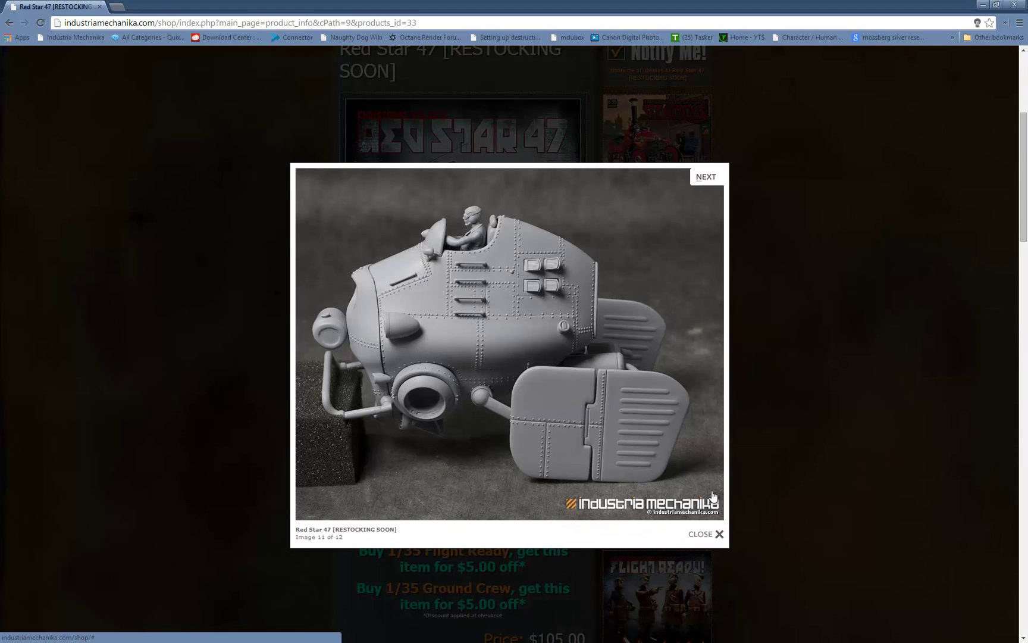
{"action": "left_click", "coordinate": [719, 534]}
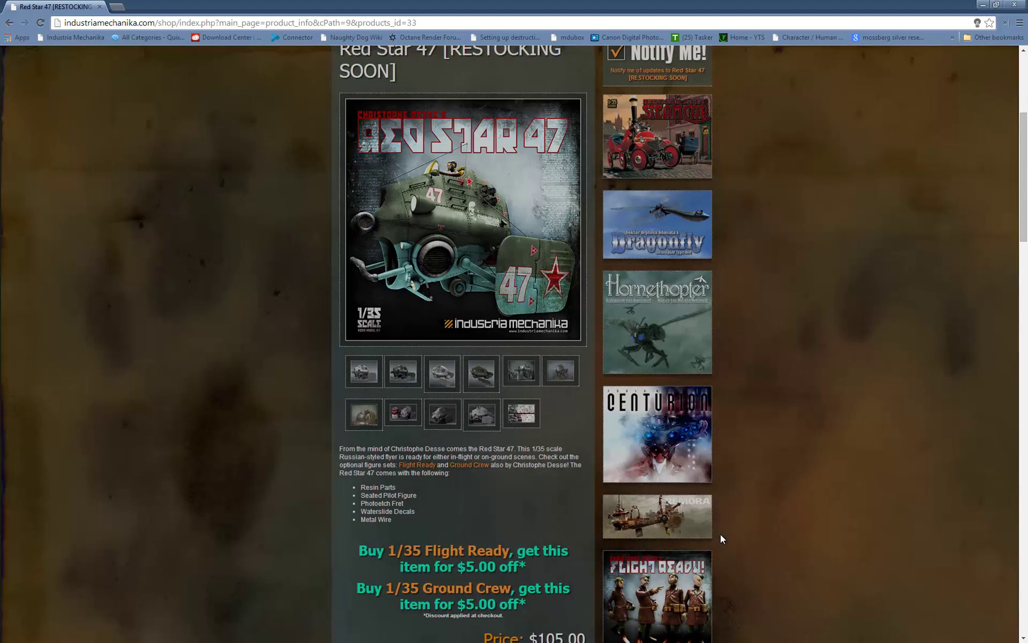
{"action": "scroll", "coordinate": [546, 359], "scroll_direction": "down", "scroll_amount": 3}
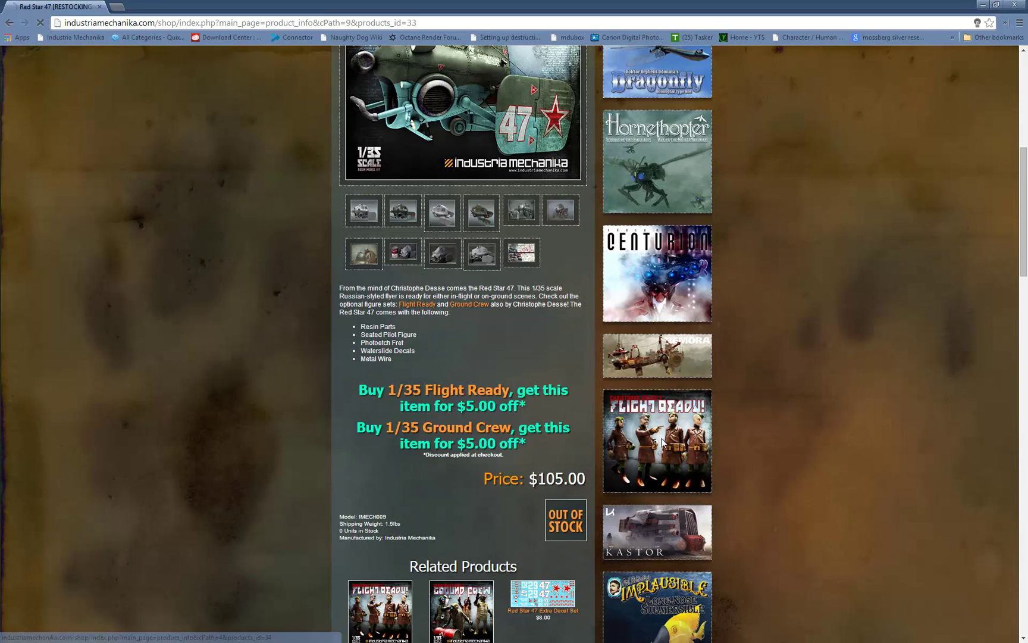
{"action": "left_click", "coordinate": [663, 443]}
{"action": "scroll", "coordinate": [485, 370], "scroll_direction": "down", "scroll_amount": 6}
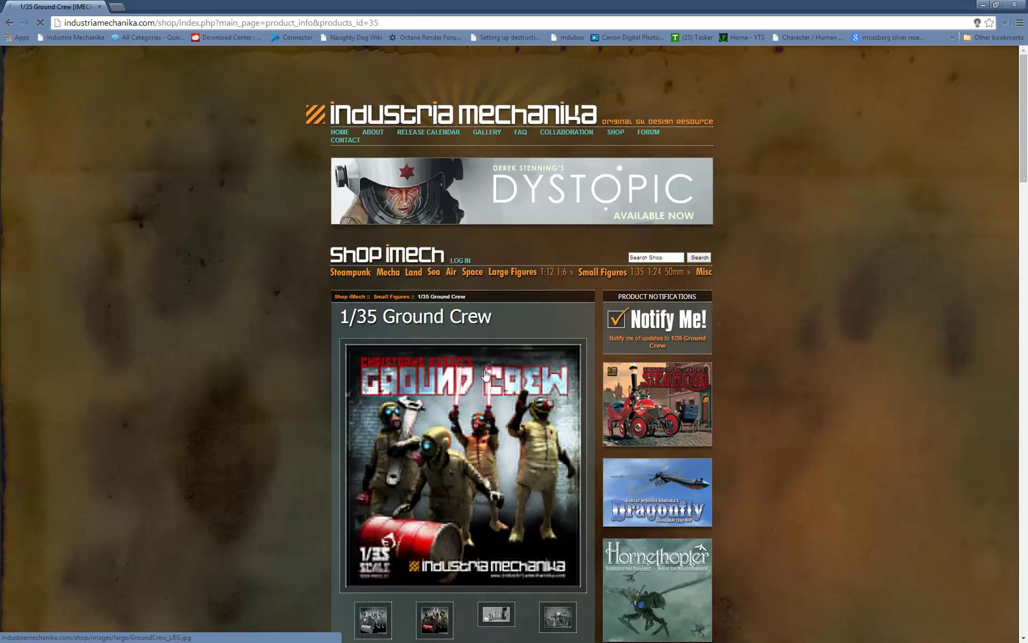
Step: Scroll the 1/35 Ground Crew page to its $35.00 price and related products, then back up
{"action": "scroll", "coordinate": [452, 326], "scroll_direction": "down", "scroll_amount": 4}
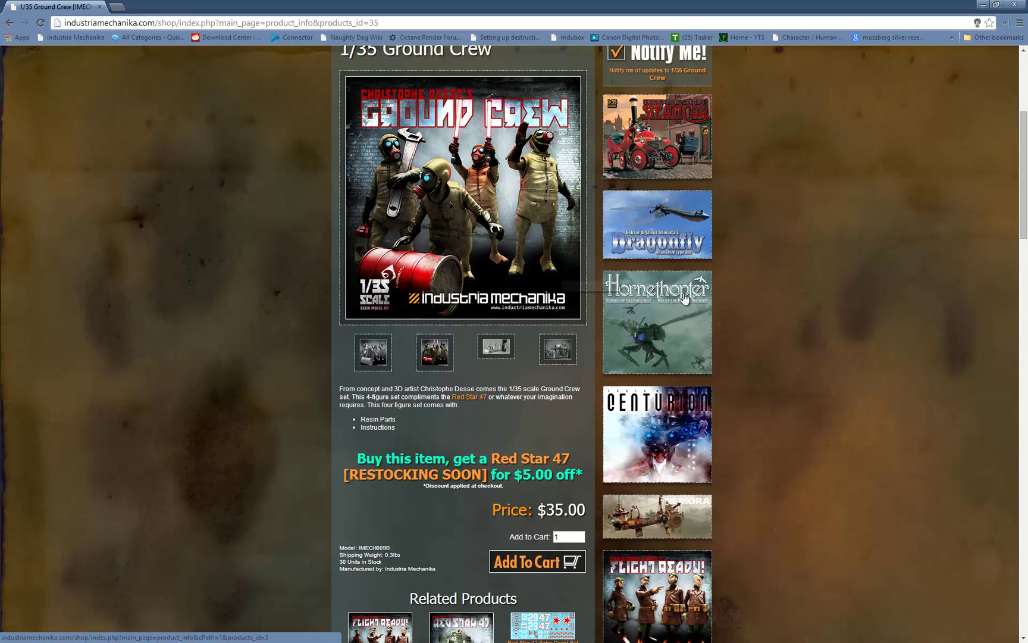
{"action": "scroll", "coordinate": [284, 247], "scroll_direction": "down", "scroll_amount": 5}
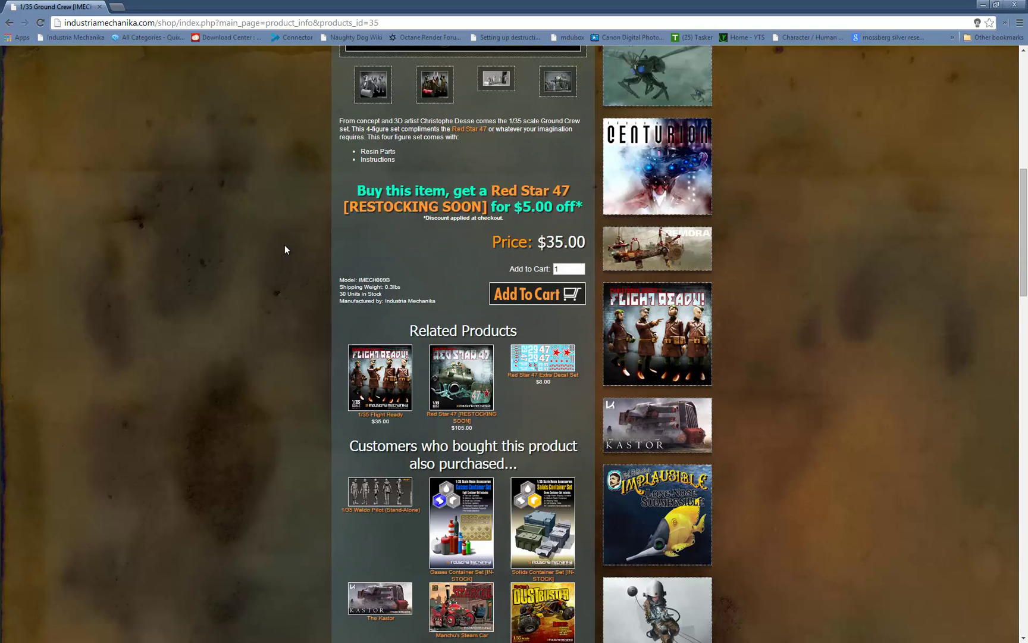
{"action": "scroll", "coordinate": [273, 230], "scroll_direction": "down", "scroll_amount": 2}
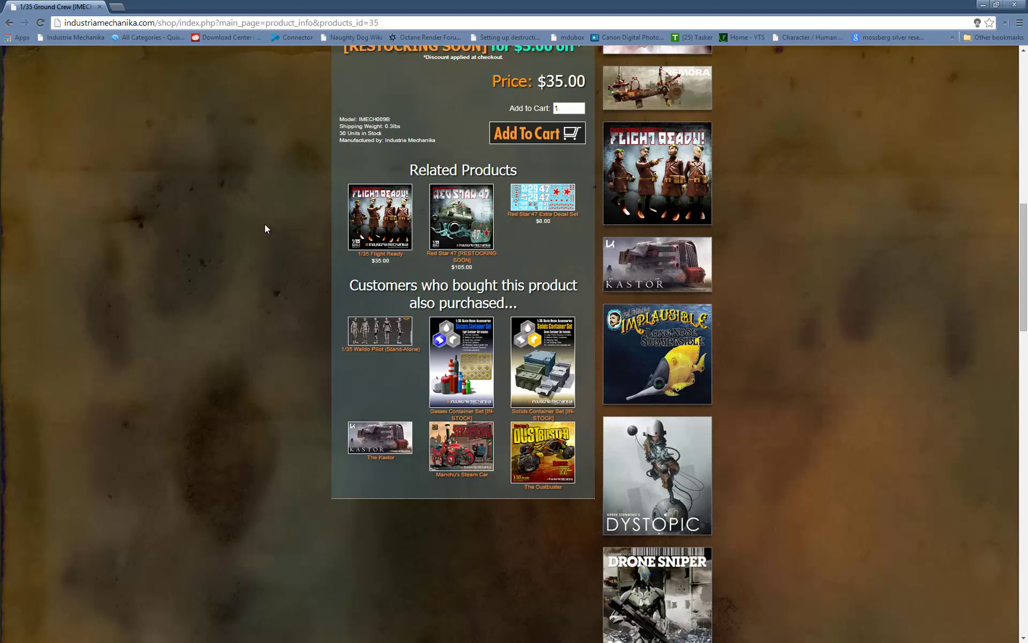
{"action": "scroll", "coordinate": [266, 224], "scroll_direction": "up", "scroll_amount": 2}
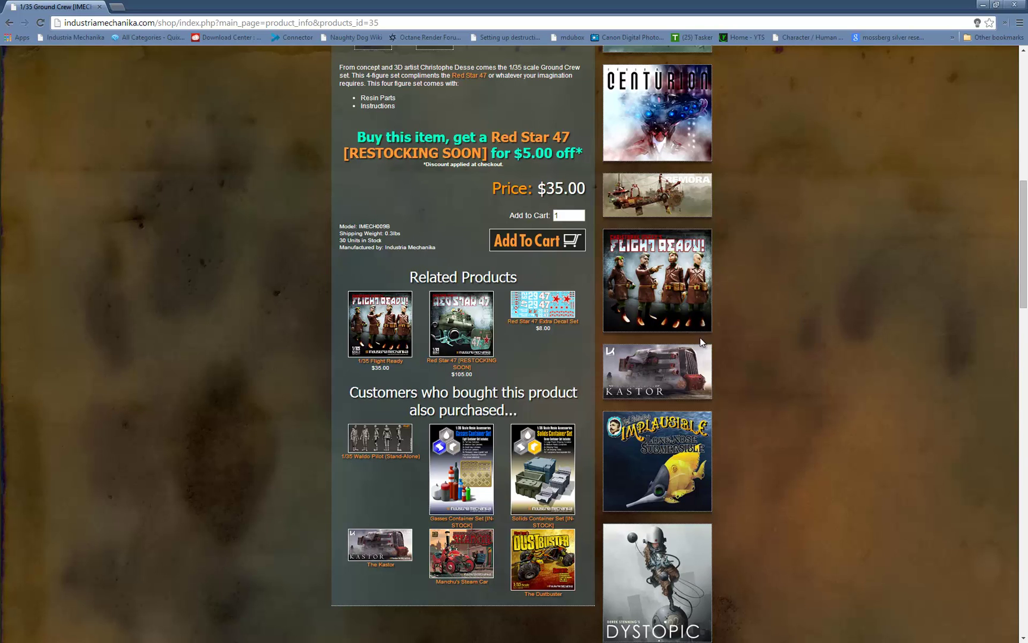
{"action": "scroll", "coordinate": [763, 375], "scroll_direction": "up", "scroll_amount": 10}
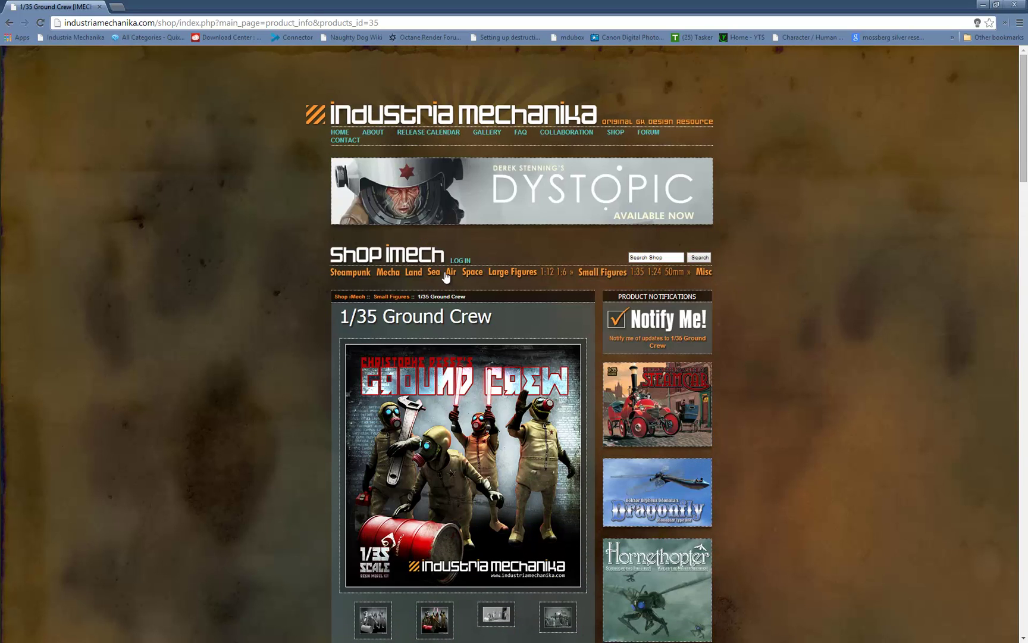
Step: Open the Sea Vessels category and the 1/35 Skipper product page, returning after a stray click
{"action": "left_click", "coordinate": [432, 272]}
{"action": "scroll", "coordinate": [509, 323], "scroll_direction": "down", "scroll_amount": 2}
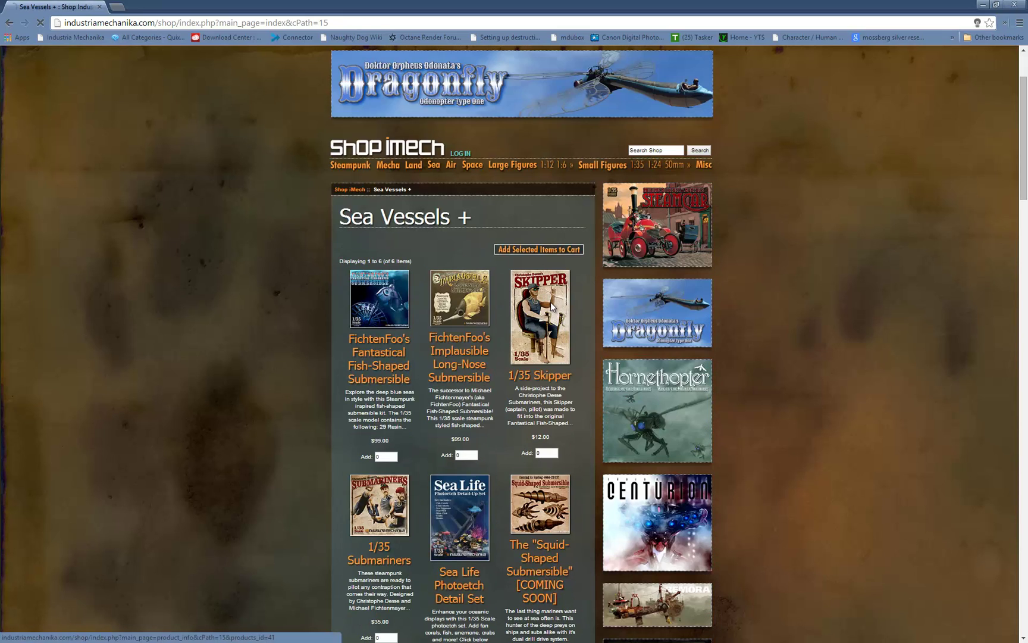
{"action": "left_click", "coordinate": [551, 302]}
{"action": "scroll", "coordinate": [69, 48], "scroll_direction": "down", "scroll_amount": 5}
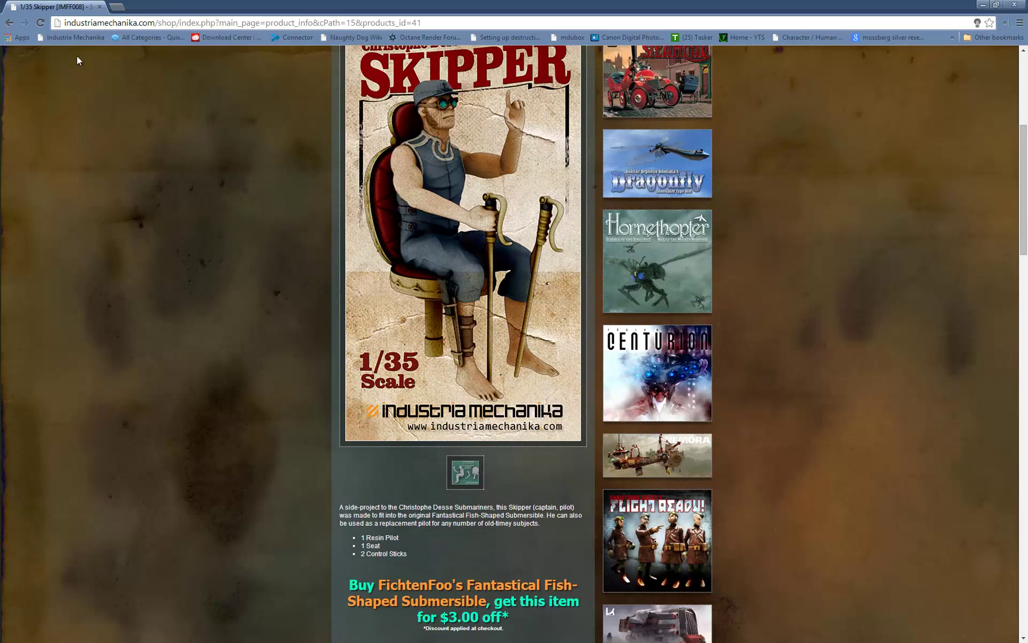
{"action": "left_click", "coordinate": [11, 37]}
{"action": "left_click", "coordinate": [9, 25]}
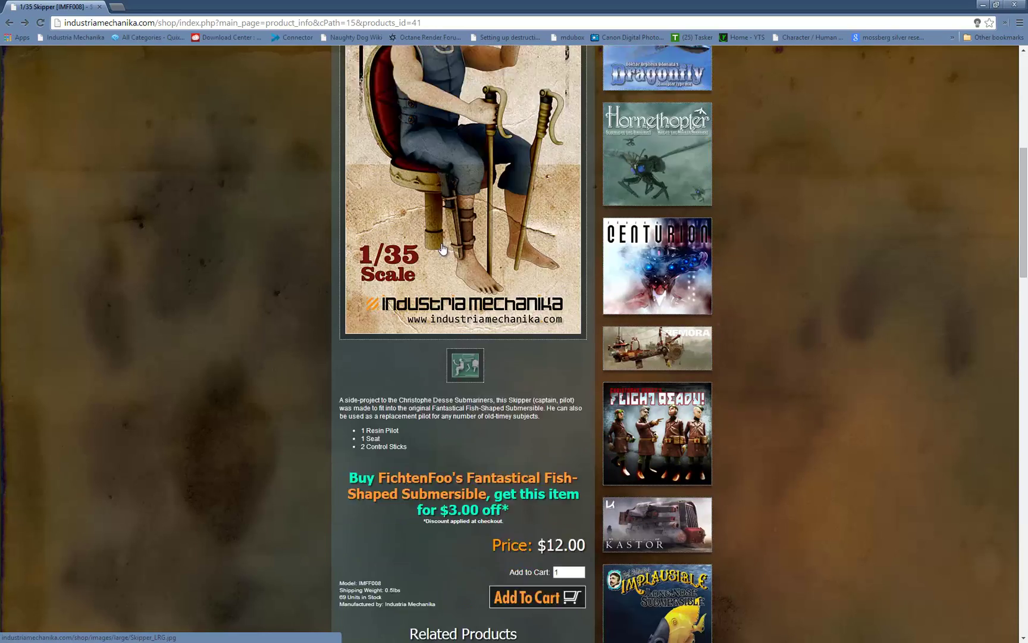
Step: From Related Products, view the 1/35 Submariners kit, then open the 1/35 Aviators page
{"action": "scroll", "coordinate": [445, 242], "scroll_direction": "down", "scroll_amount": 8}
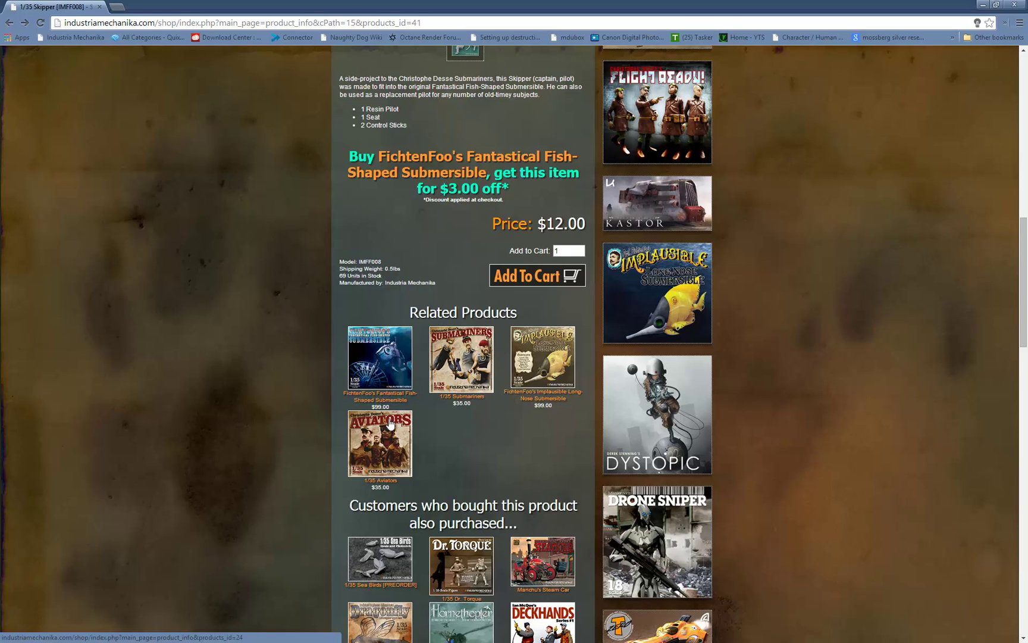
{"action": "scroll", "coordinate": [301, 282], "scroll_direction": "down", "scroll_amount": 1}
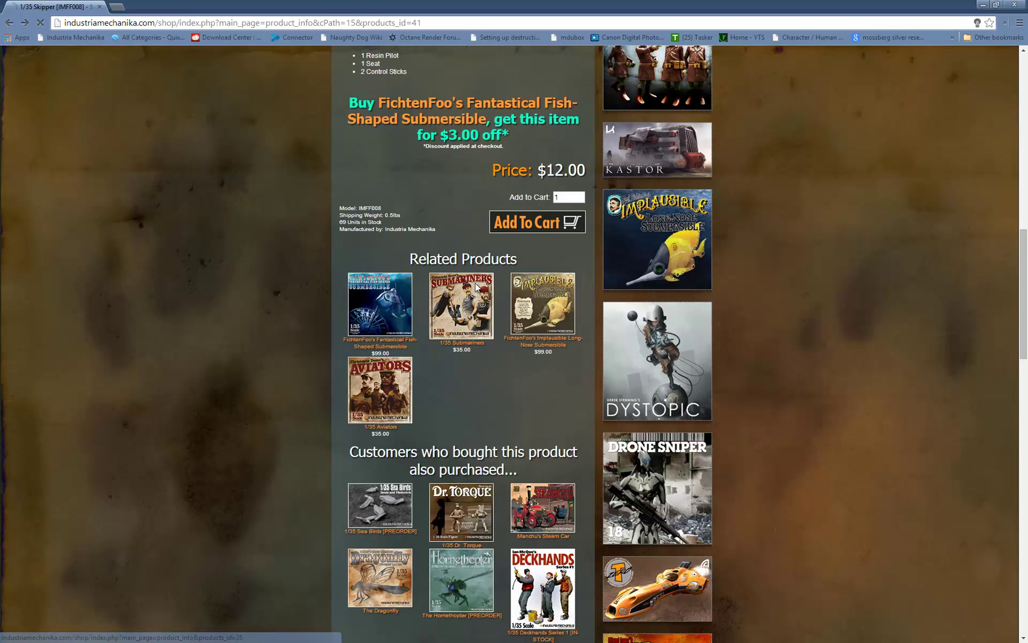
{"action": "left_click", "coordinate": [476, 291]}
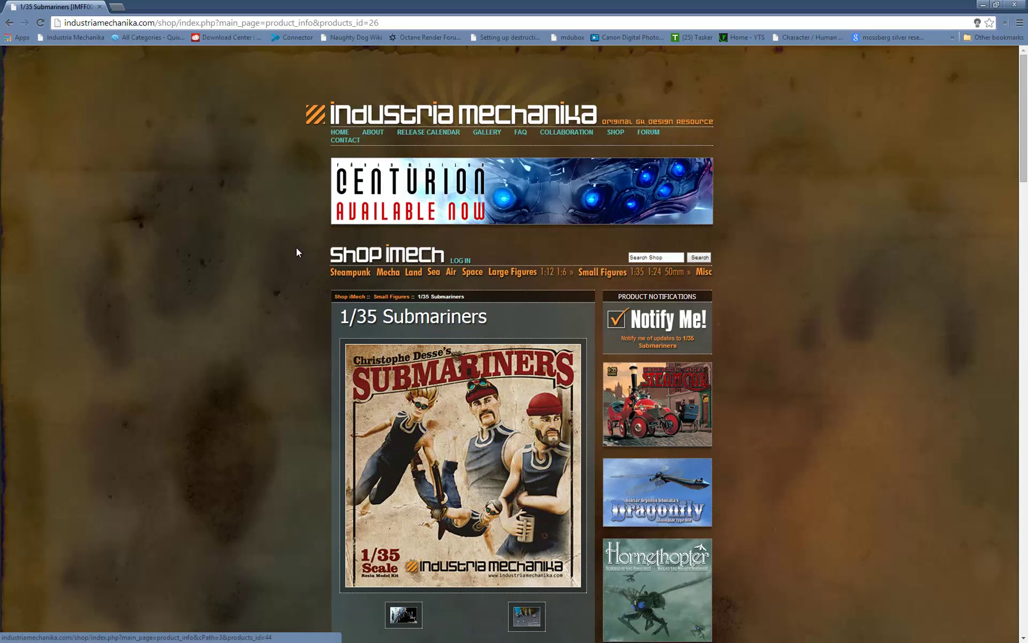
{"action": "scroll", "coordinate": [308, 192], "scroll_direction": "down", "scroll_amount": 3}
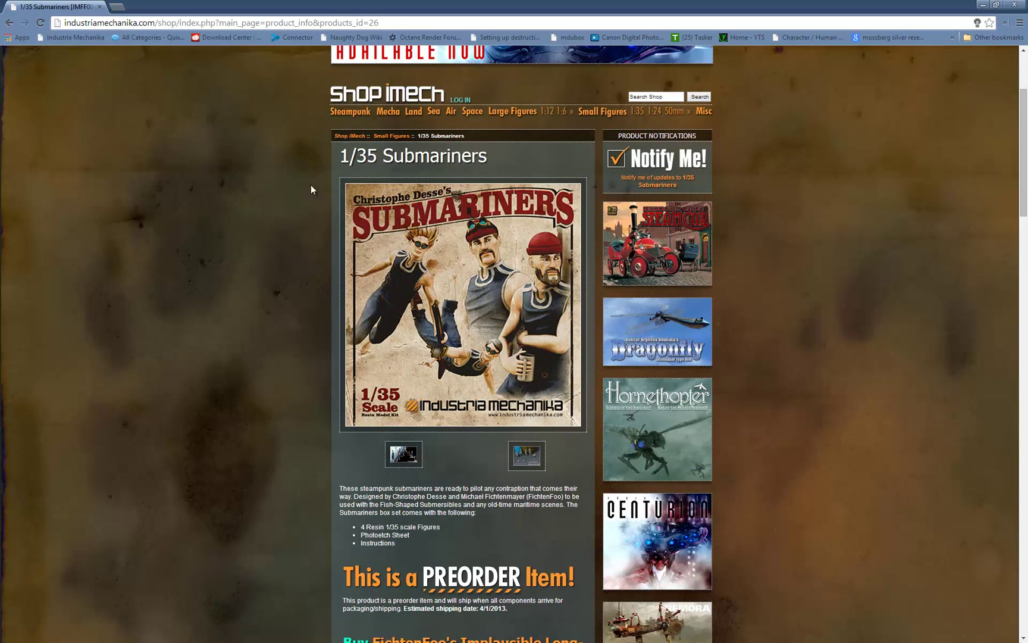
{"action": "scroll", "coordinate": [307, 184], "scroll_direction": "down", "scroll_amount": 3}
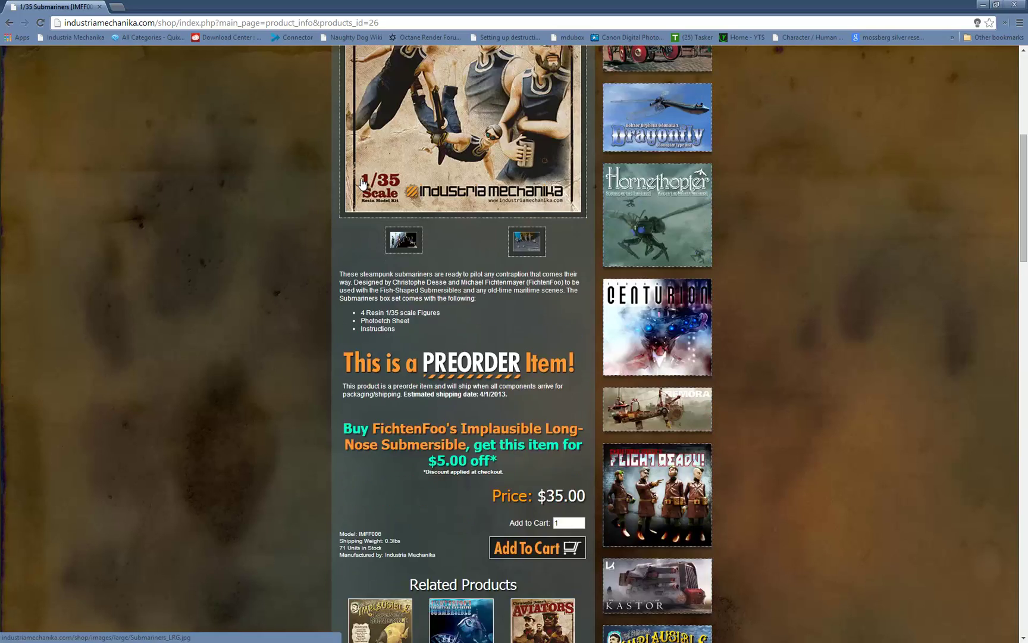
{"action": "scroll", "coordinate": [420, 215], "scroll_direction": "down", "scroll_amount": 7}
{"action": "scroll", "coordinate": [453, 268], "scroll_direction": "down", "scroll_amount": 1}
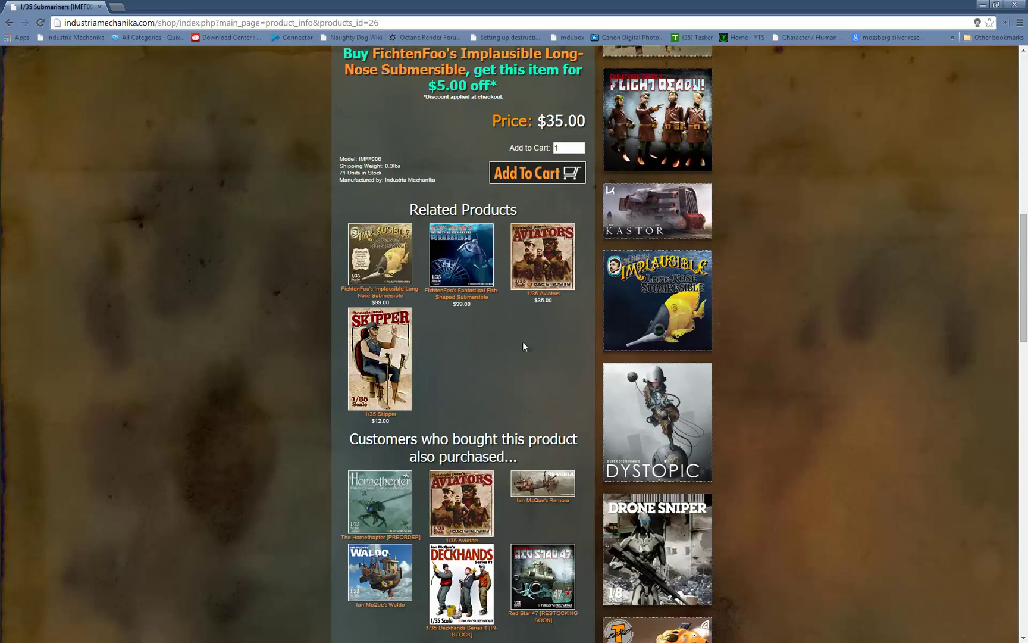
{"action": "left_click", "coordinate": [550, 236]}
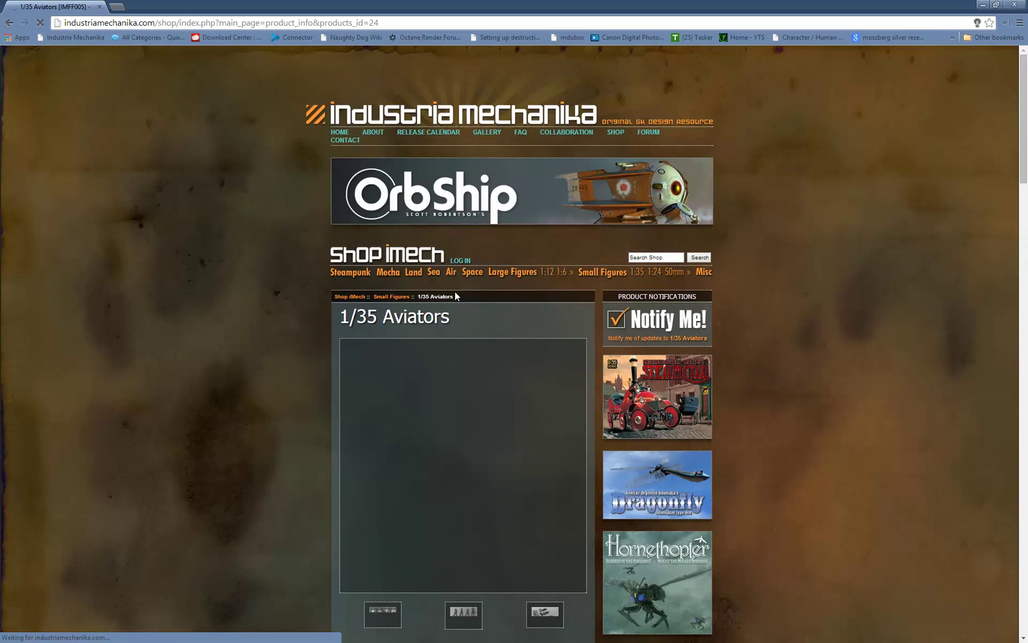
{"action": "scroll", "coordinate": [317, 190], "scroll_direction": "down", "scroll_amount": 4}
{"action": "scroll", "coordinate": [339, 238], "scroll_direction": "down", "scroll_amount": 1}
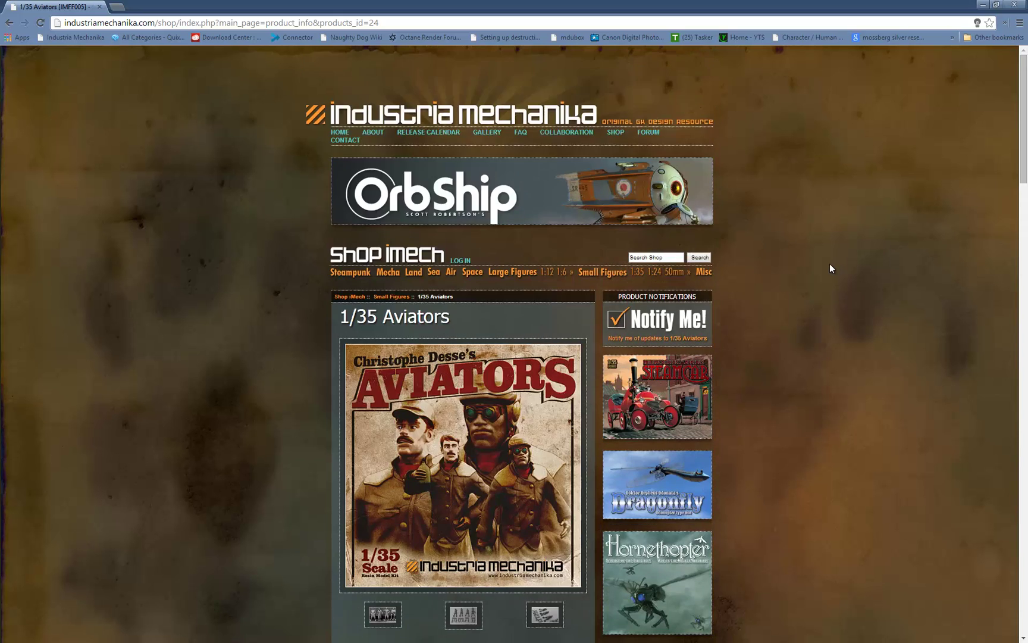
{"action": "scroll", "coordinate": [830, 262], "scroll_direction": "up", "scroll_amount": 5}
{"action": "scroll", "coordinate": [830, 262], "scroll_direction": "down", "scroll_amount": 5}
{"action": "scroll", "coordinate": [818, 278], "scroll_direction": "down", "scroll_amount": 7}
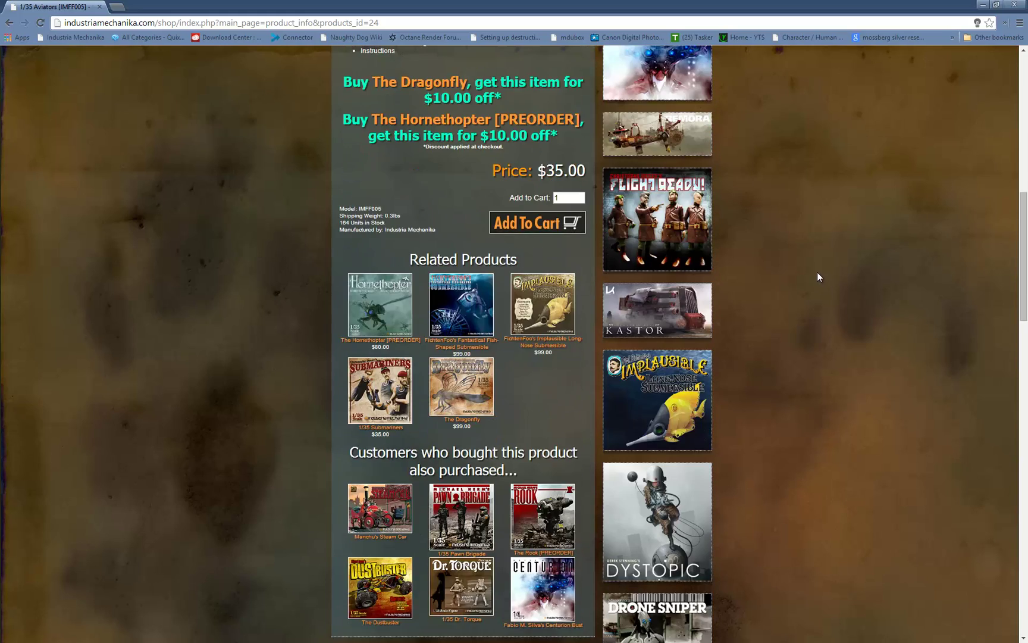
{"action": "scroll", "coordinate": [817, 271], "scroll_direction": "up", "scroll_amount": 10}
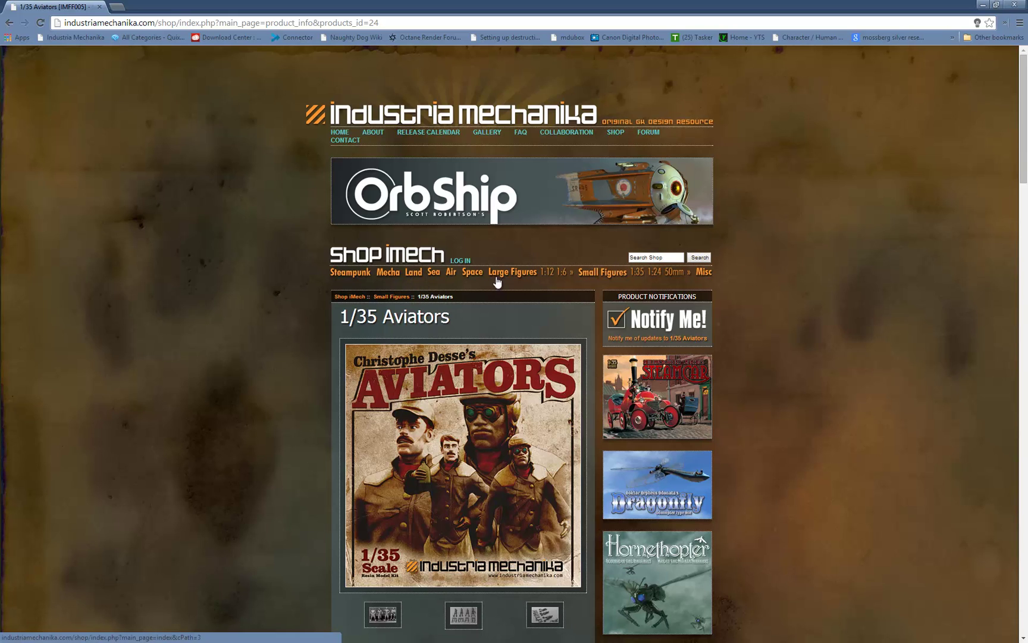
Step: Open the Large Figures category and look at the Black Moth Heavy preorder page
{"action": "left_click", "coordinate": [516, 274]}
{"action": "scroll", "coordinate": [238, 257], "scroll_direction": "down", "scroll_amount": 1}
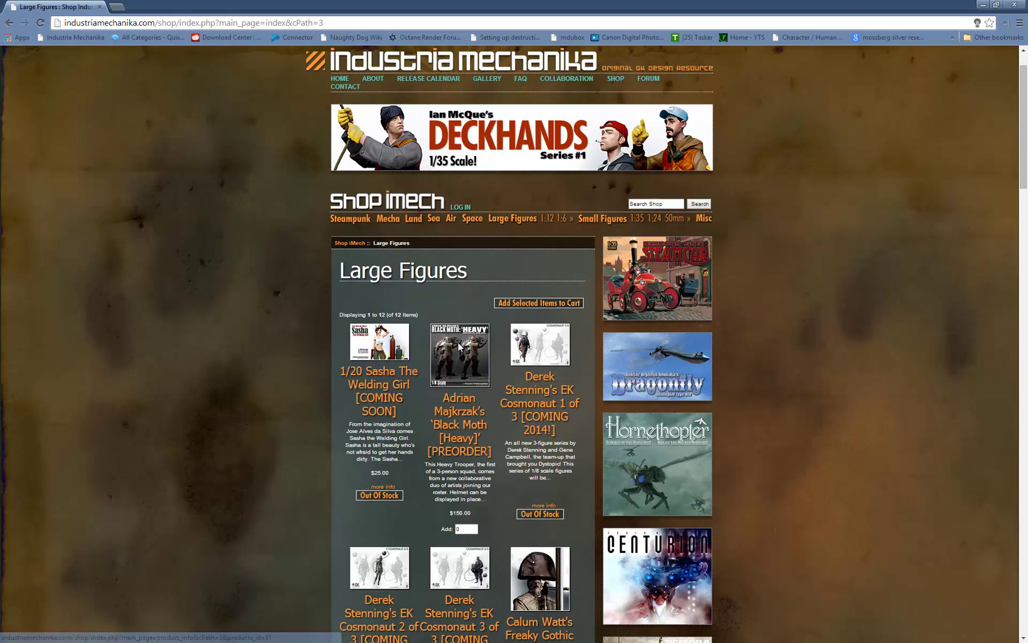
{"action": "left_click", "coordinate": [465, 348]}
{"action": "scroll", "coordinate": [353, 289], "scroll_direction": "down", "scroll_amount": 2}
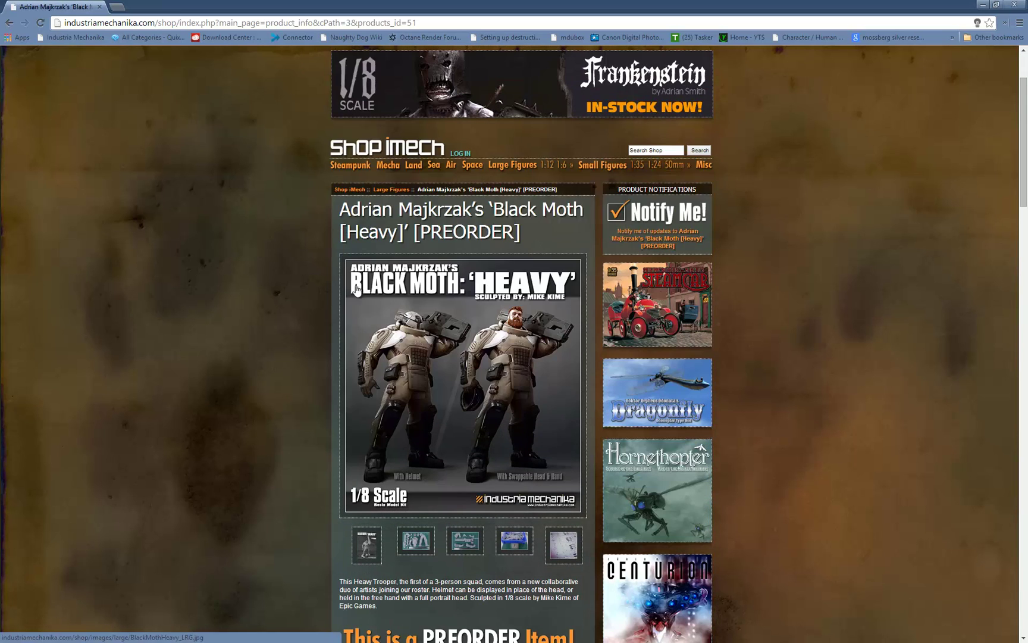
{"action": "scroll", "coordinate": [590, 345], "scroll_direction": "down", "scroll_amount": 1}
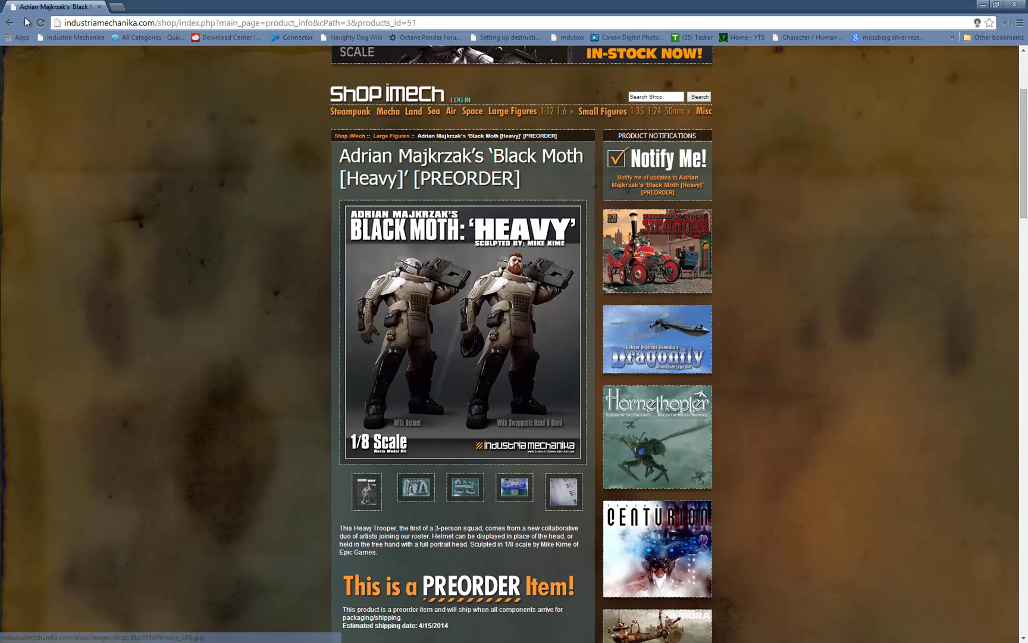
{"action": "left_click", "coordinate": [8, 27]}
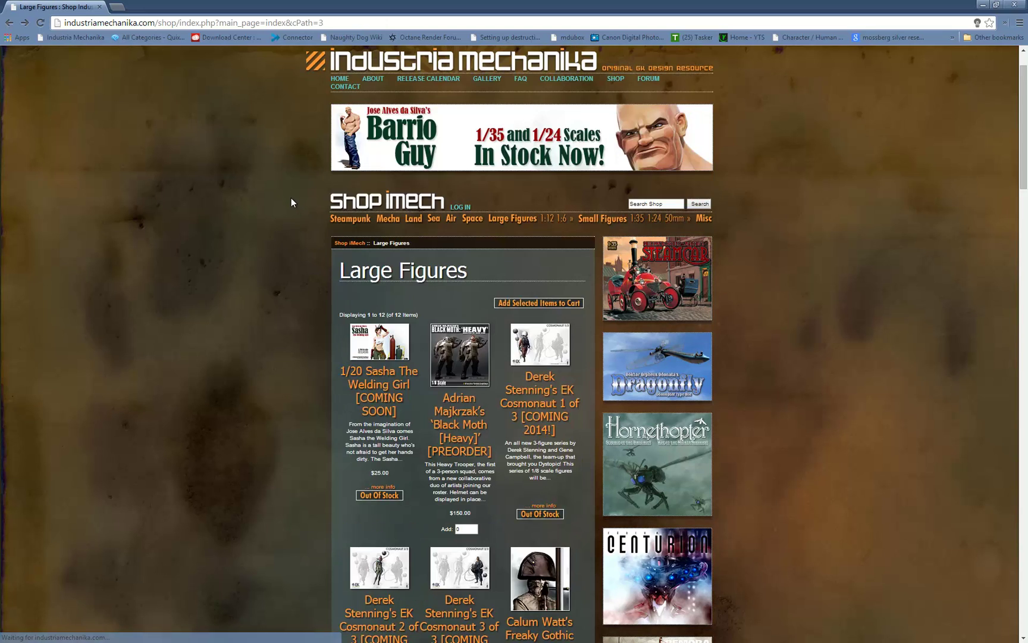
Step: Open the Dystopic figure's product page from Large Figures and scroll down it
{"action": "scroll", "coordinate": [291, 197], "scroll_direction": "down", "scroll_amount": 3}
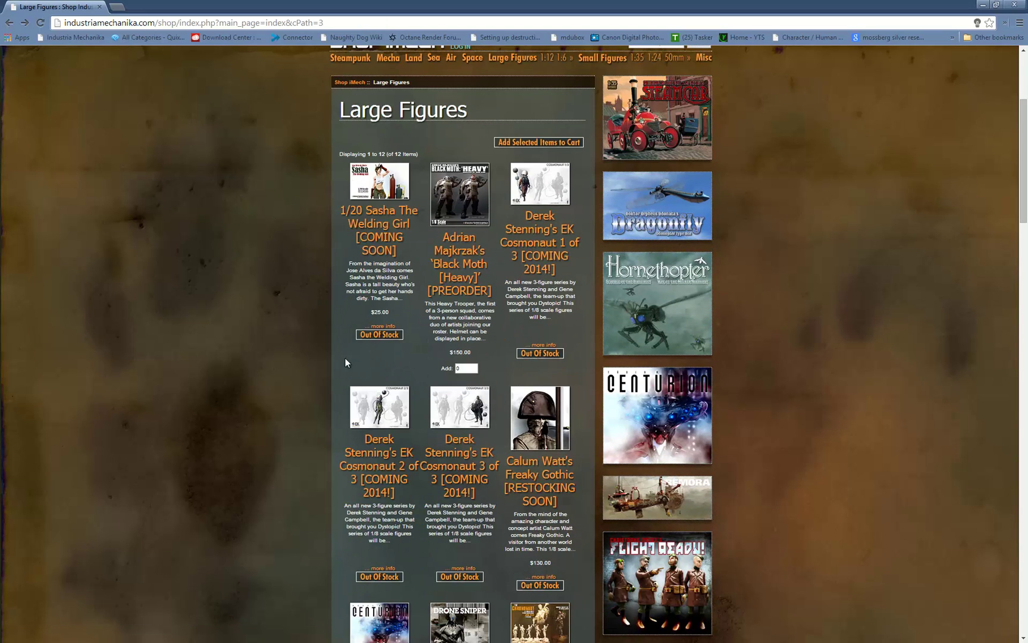
{"action": "scroll", "coordinate": [275, 351], "scroll_direction": "down", "scroll_amount": 5}
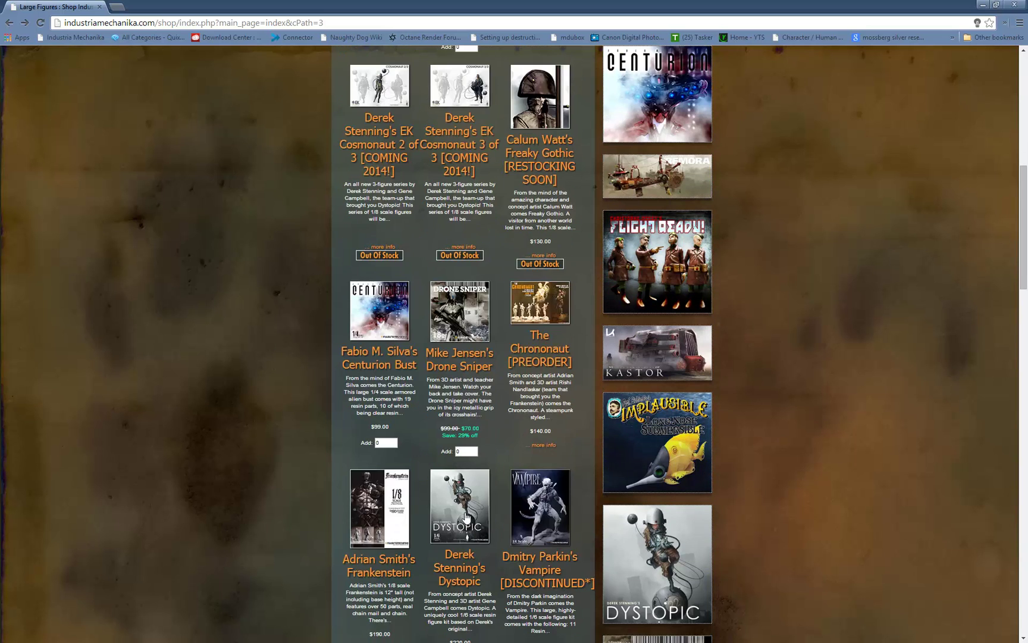
{"action": "left_click", "coordinate": [466, 517]}
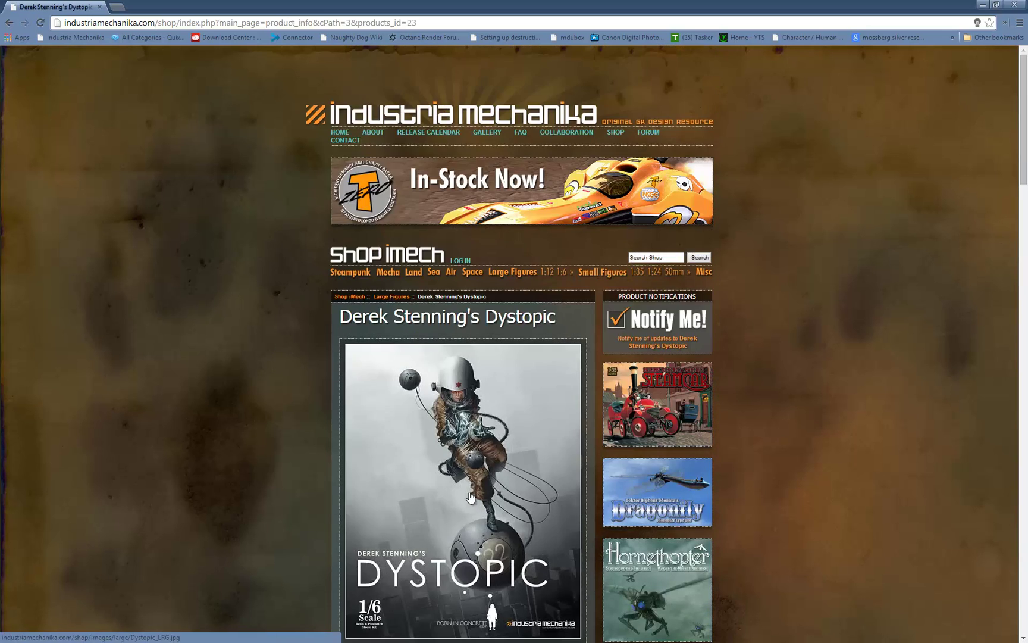
{"action": "scroll", "coordinate": [471, 491], "scroll_direction": "down", "scroll_amount": 3}
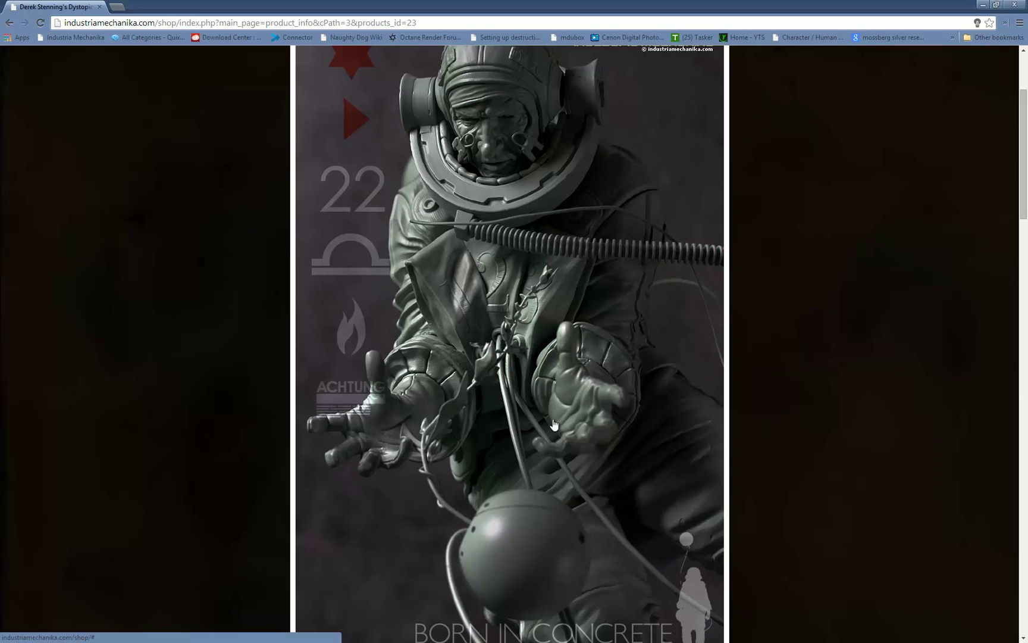
Step: Back in ZBrush, make all subtools visible in the SubTool list and select Moto_Lo_part02
{"action": "left_click", "coordinate": [577, 361]}
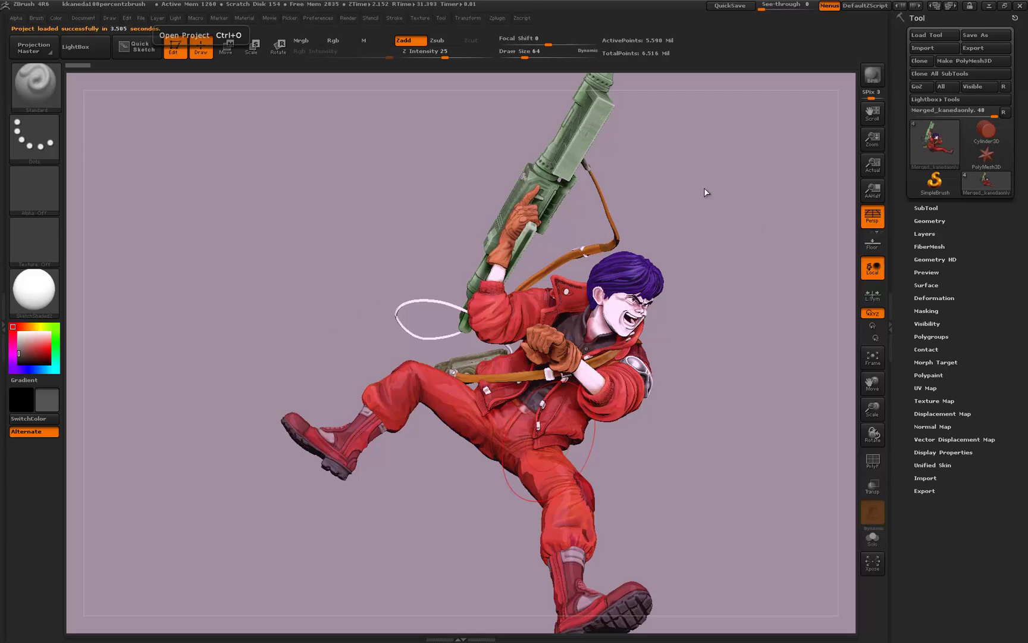
{"action": "mouse_move", "coordinate": [720, 215]}
{"action": "left_mouse_down"}
{"action": "mouse_move", "coordinate": [712, 201]}
{"action": "mouse_move", "coordinate": [752, 161]}
{"action": "mouse_move", "coordinate": [757, 185]}
{"action": "mouse_move", "coordinate": [760, 159]}
{"action": "mouse_move", "coordinate": [809, 172]}
{"action": "left_mouse_up"}
{"action": "left_click", "coordinate": [925, 208]}
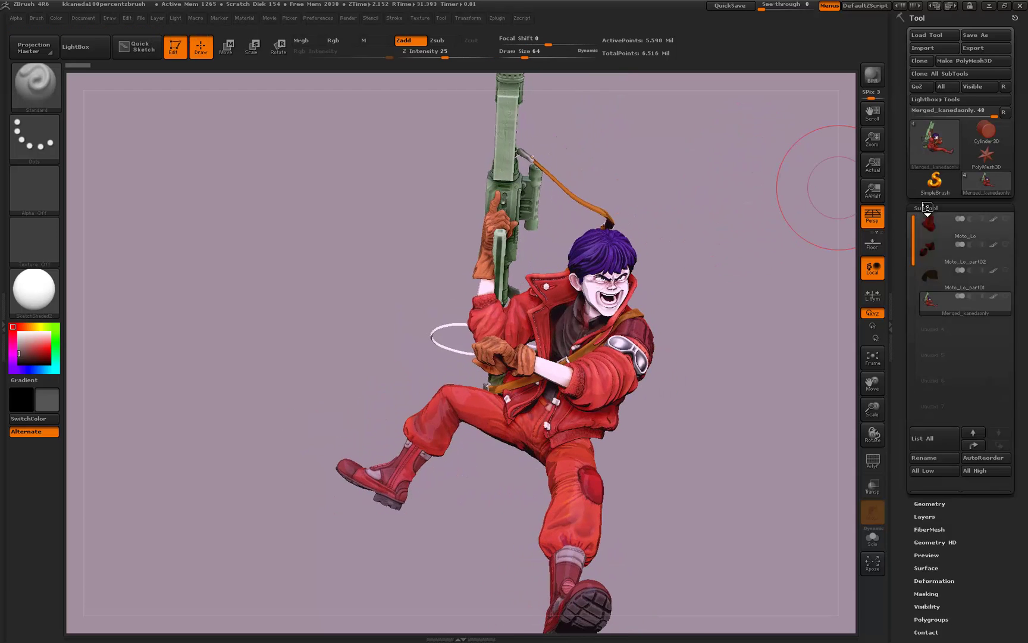
{"action": "left_click", "coordinate": [1005, 273]}
{"action": "left_click", "coordinate": [1007, 248]}
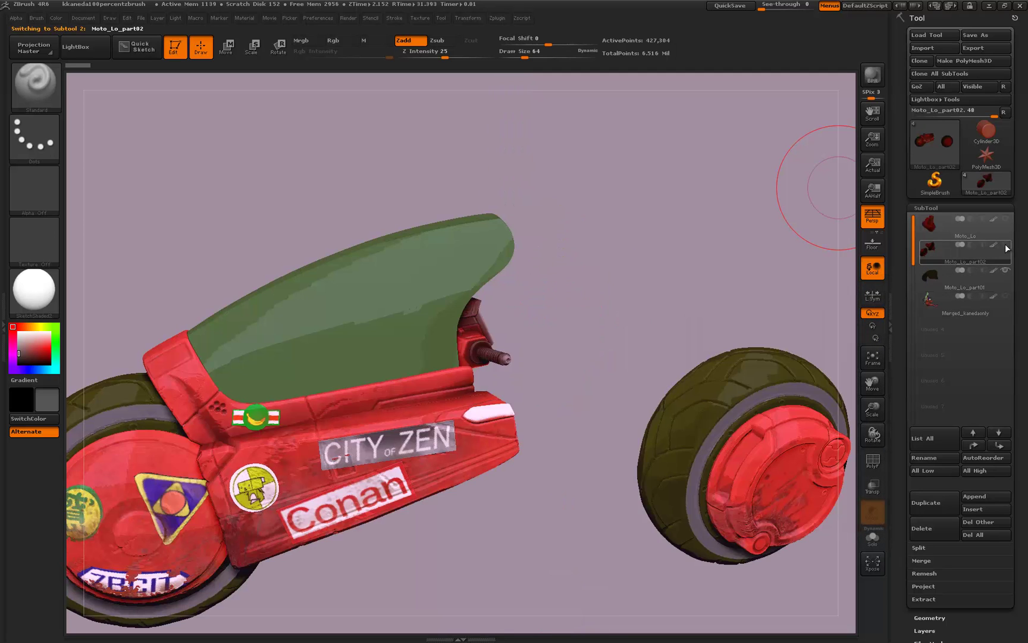
{"action": "left_click", "coordinate": [1005, 245], "text": "shift"}
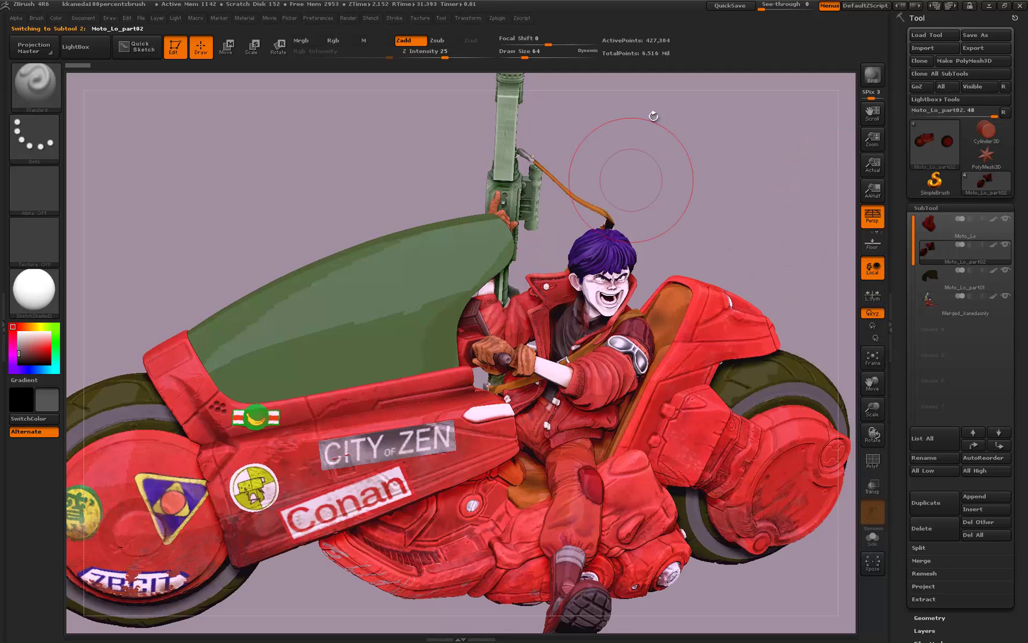
Step: Turn, zoom out and reposition the view so Kaneda and the whole bike fit
{"action": "left_click_drag", "start_coordinate": [651, 121], "coordinate": [630, 197]}
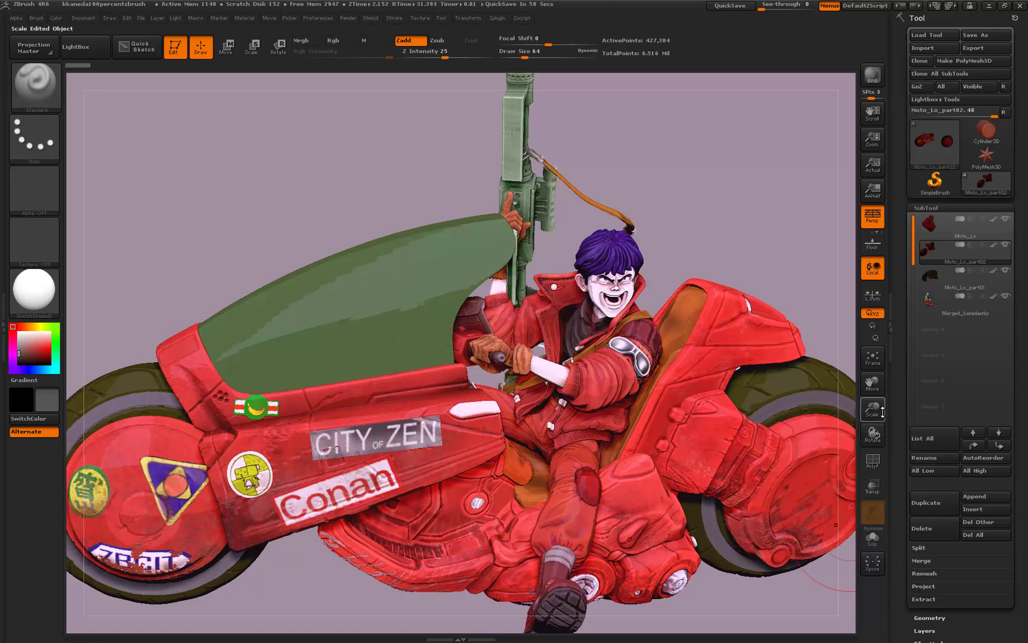
{"action": "left_click_drag", "start_coordinate": [873, 408], "coordinate": [755, 152]}
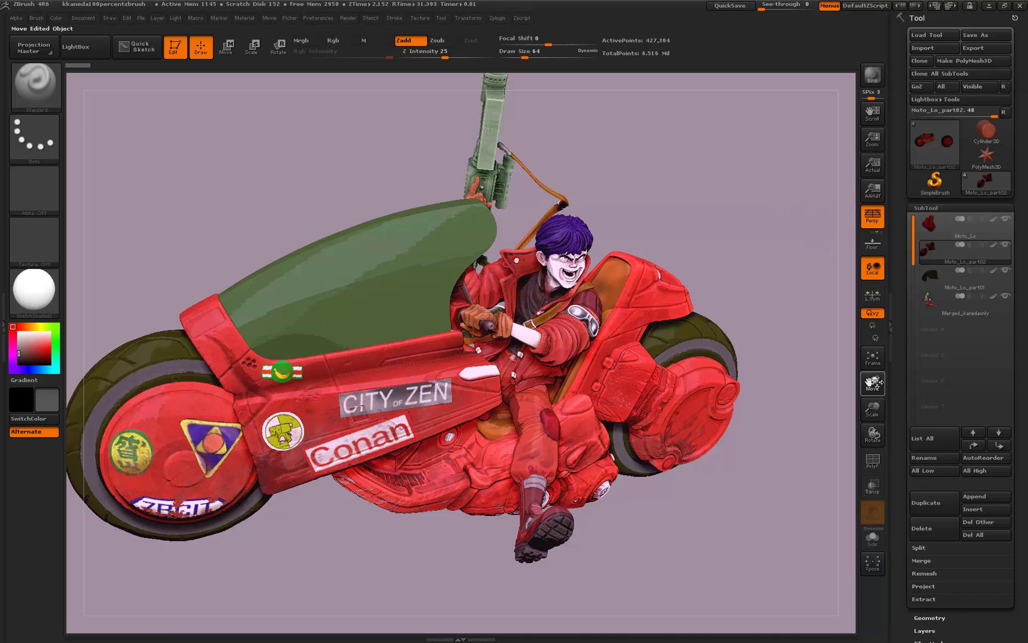
{"action": "left_click_drag", "start_coordinate": [872, 383], "coordinate": [887, 393]}
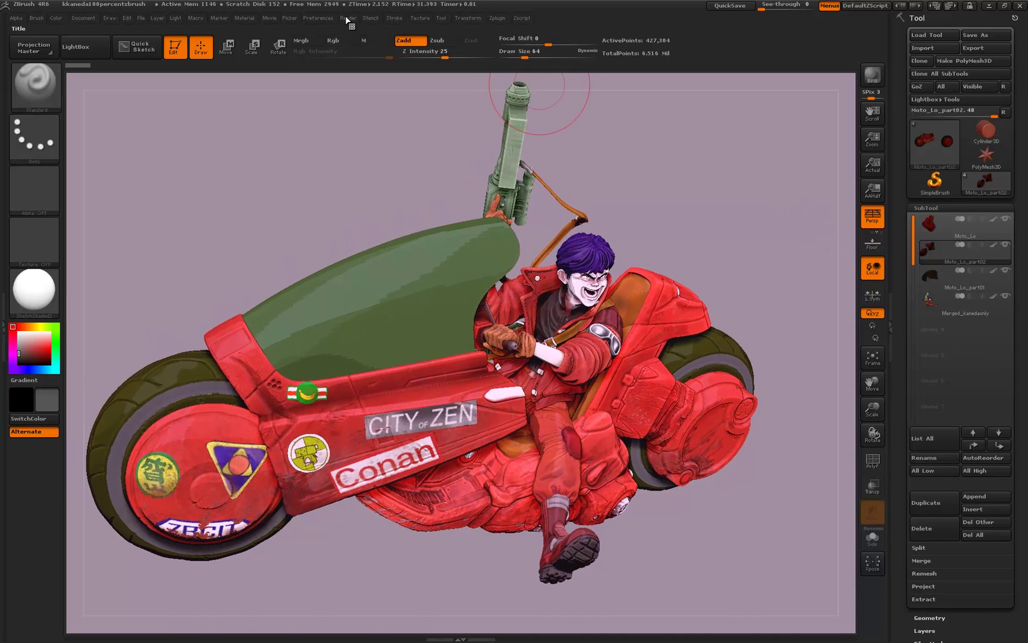
{"action": "left_click", "coordinate": [348, 18]}
{"action": "left_click", "coordinate": [393, 97]}
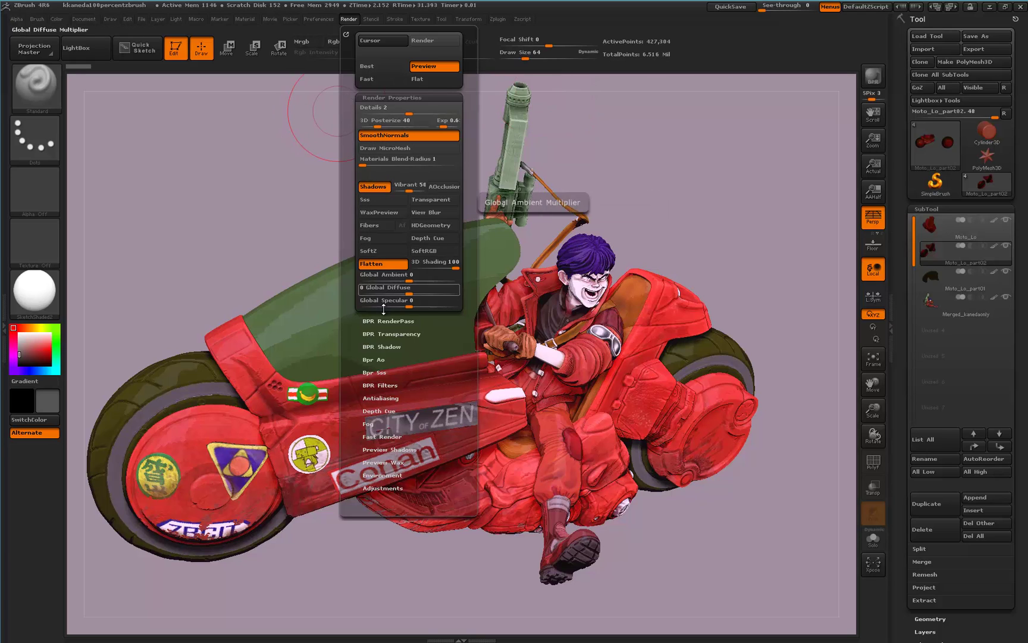
{"action": "left_click", "coordinate": [384, 386]}
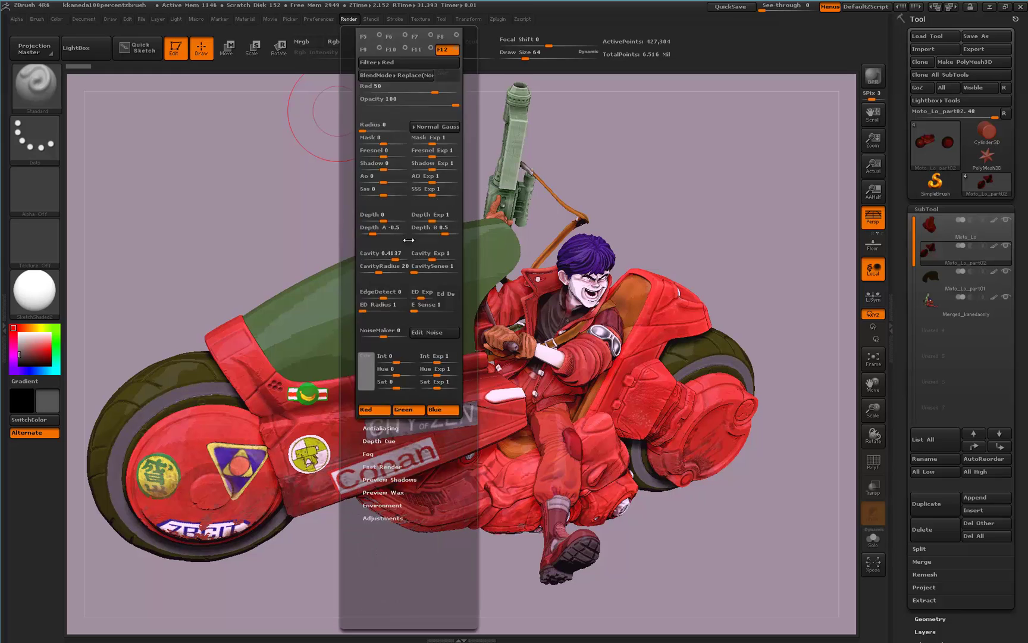
{"action": "left_click_drag", "start_coordinate": [348, 140], "coordinate": [351, 440]}
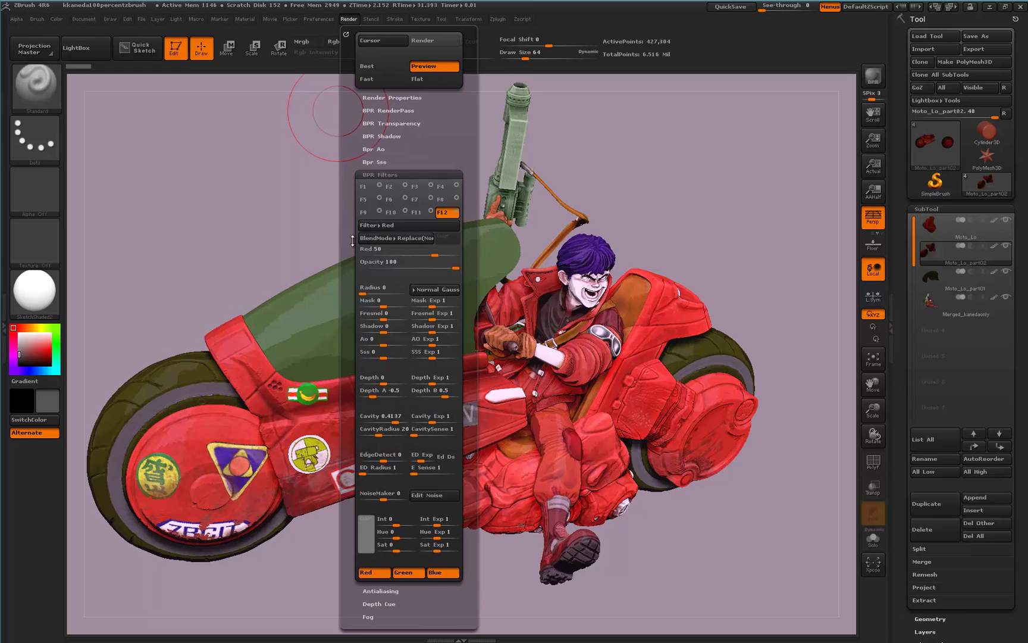
{"action": "left_click", "coordinate": [397, 187]}
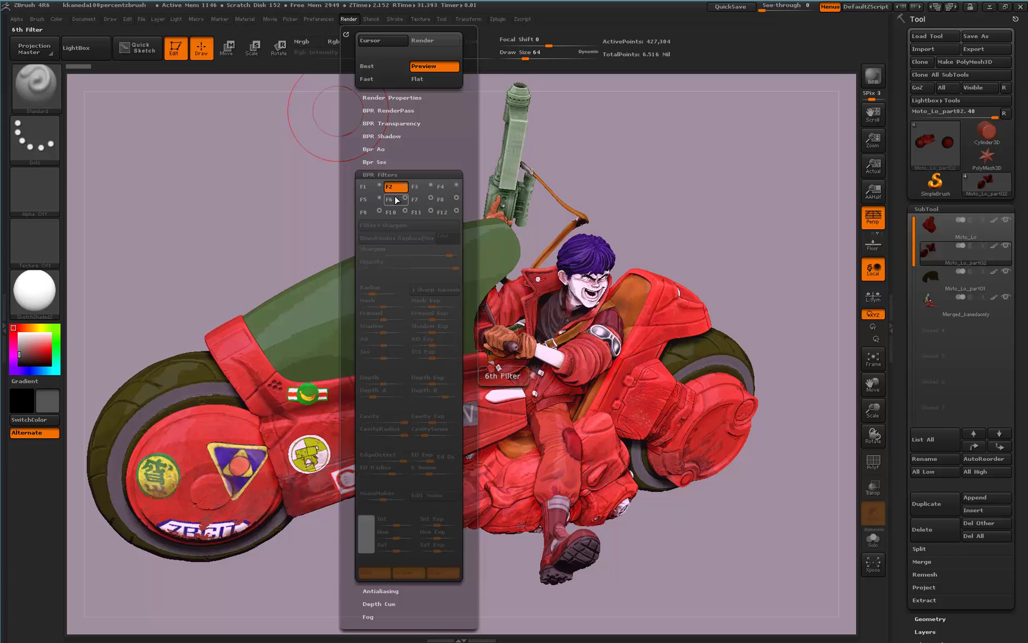
{"action": "left_click", "coordinate": [396, 200]}
{"action": "left_click", "coordinate": [421, 200]}
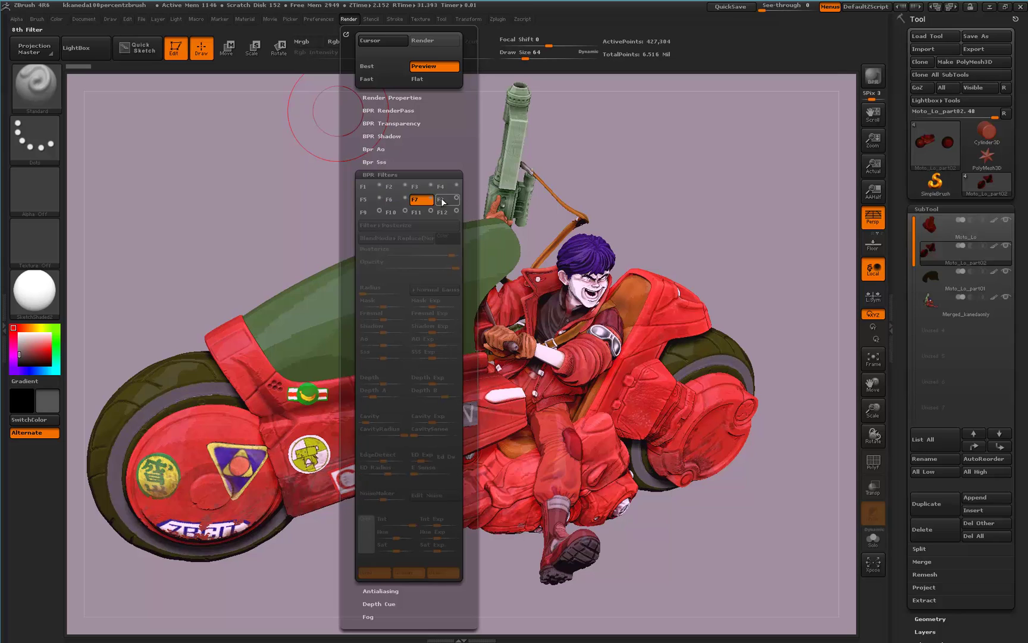
{"action": "left_click", "coordinate": [442, 201]}
{"action": "left_click", "coordinate": [368, 212]}
{"action": "left_click", "coordinate": [381, 213]}
{"action": "left_click", "coordinate": [390, 212]}
{"action": "left_click", "coordinate": [418, 213]}
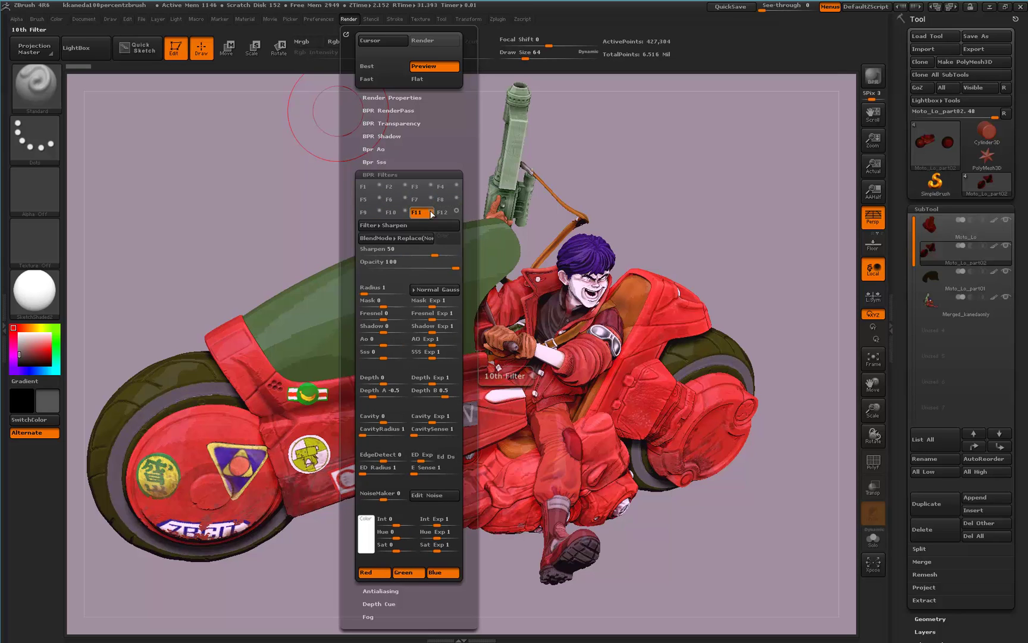
{"action": "left_click", "coordinate": [431, 212]}
{"action": "left_click", "coordinate": [431, 212]}
{"action": "left_click", "coordinate": [431, 212]}
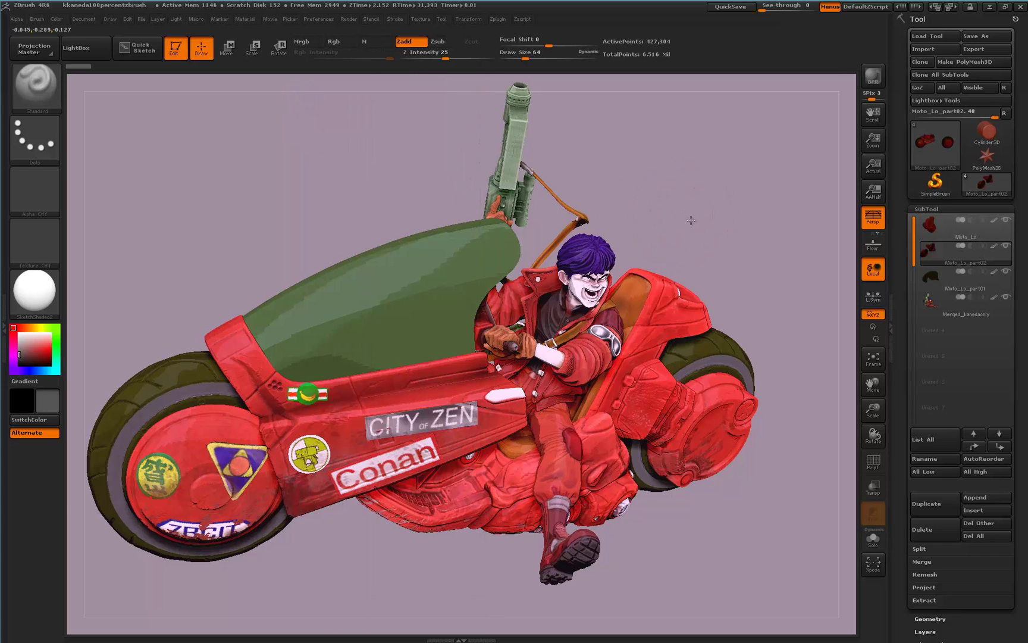
{"action": "left_click_drag", "start_coordinate": [691, 221], "coordinate": [680, 212]}
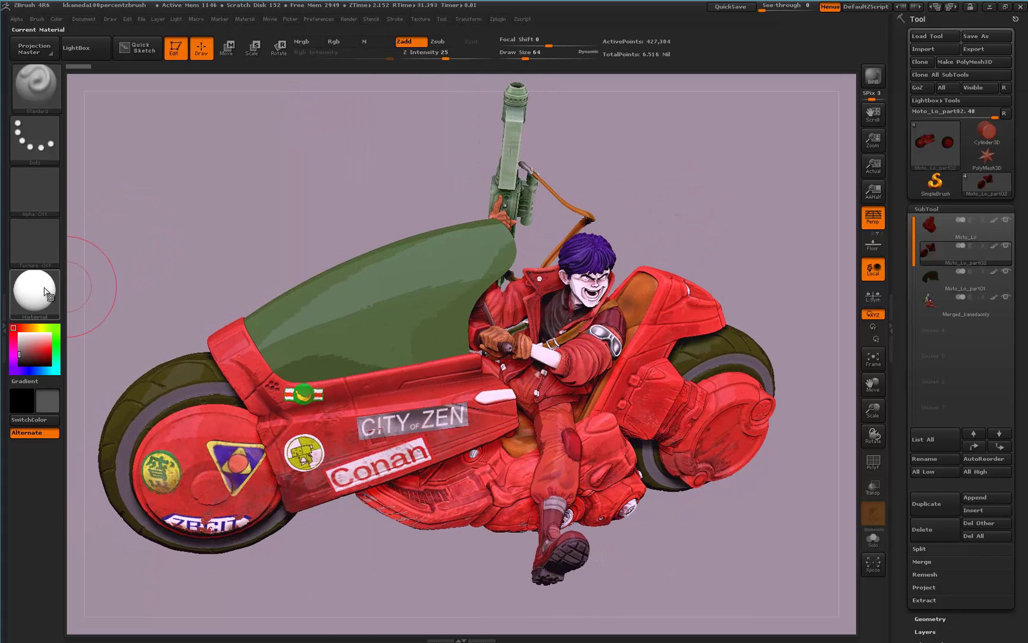
{"action": "left_click", "coordinate": [45, 292]}
{"action": "left_click_drag", "start_coordinate": [873, 409], "coordinate": [870, 412]}
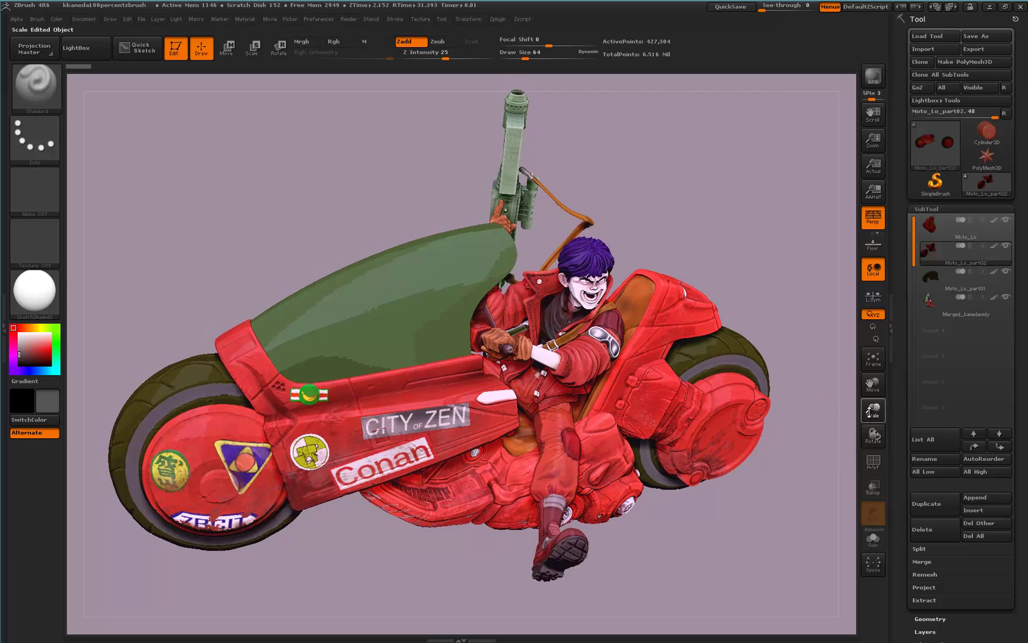
{"action": "key", "text": "shift"}
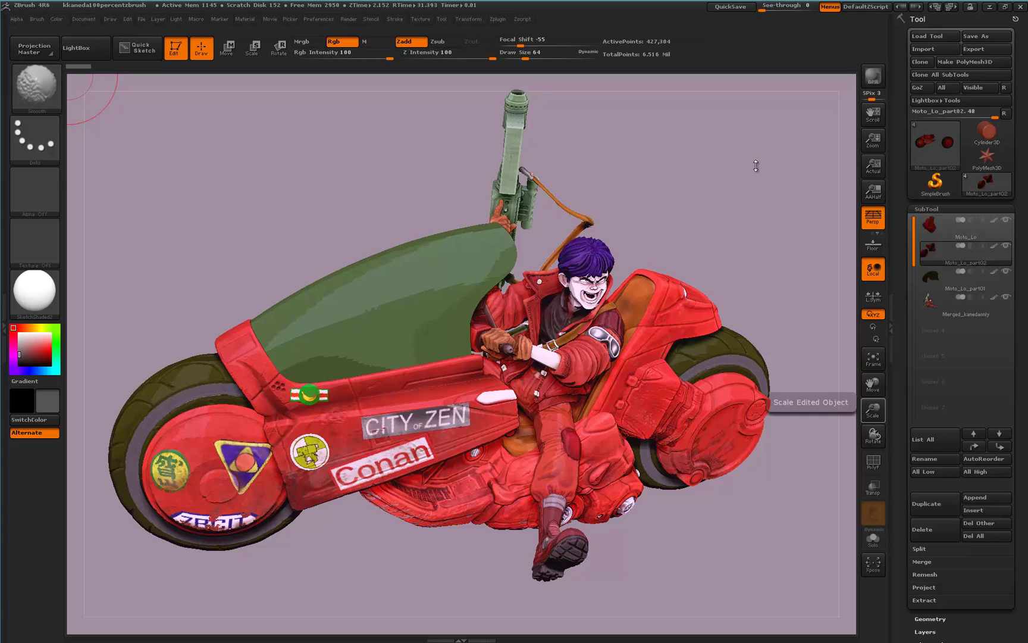
{"action": "key", "text": "shift"}
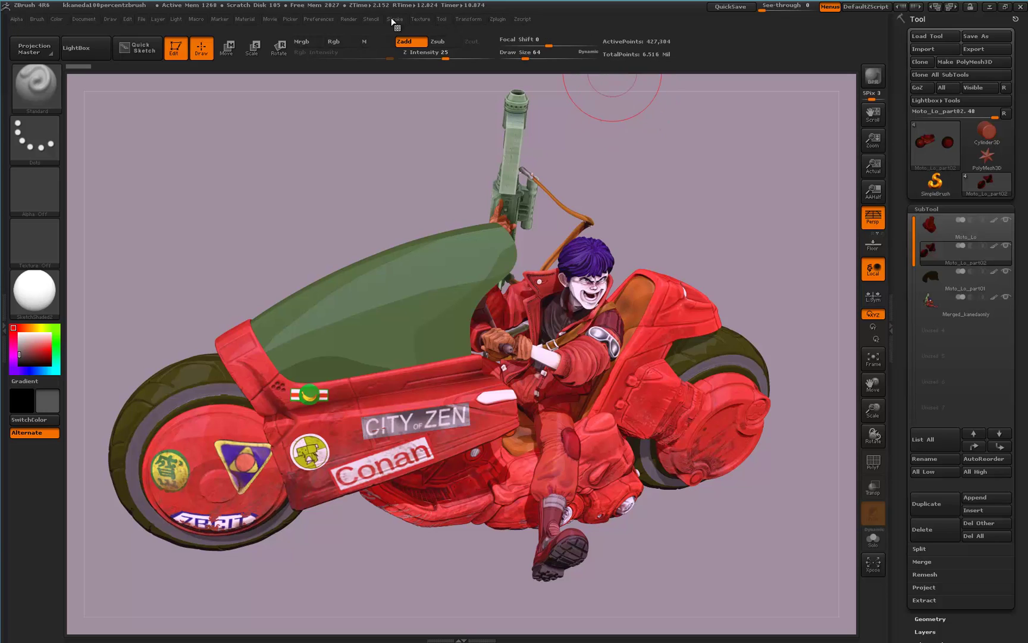
Step: Enable the first BPR filter, Paint
{"action": "left_click", "coordinate": [348, 19]}
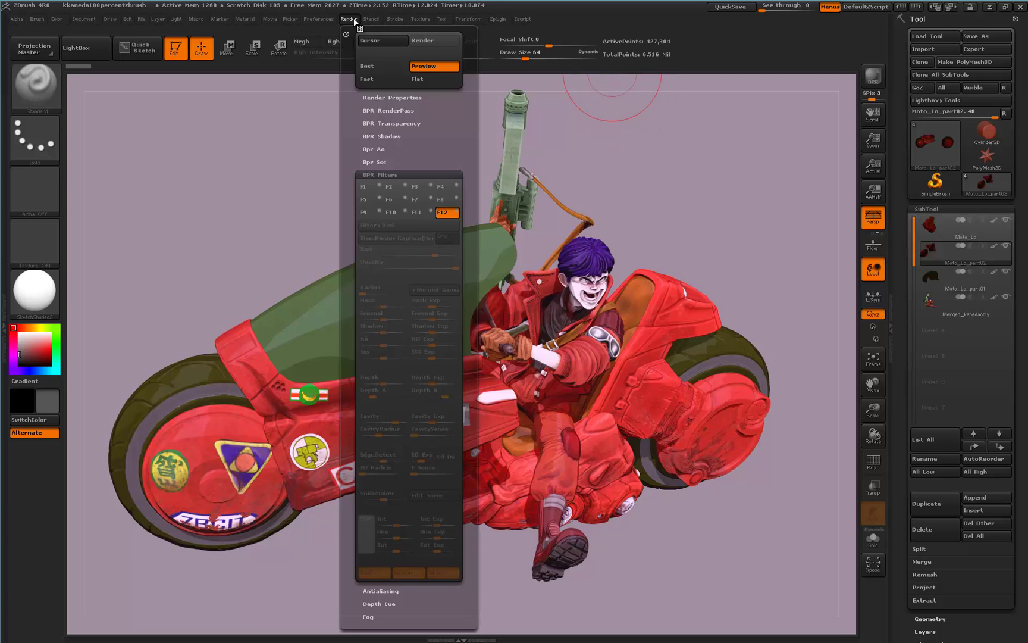
{"action": "left_click", "coordinate": [381, 189]}
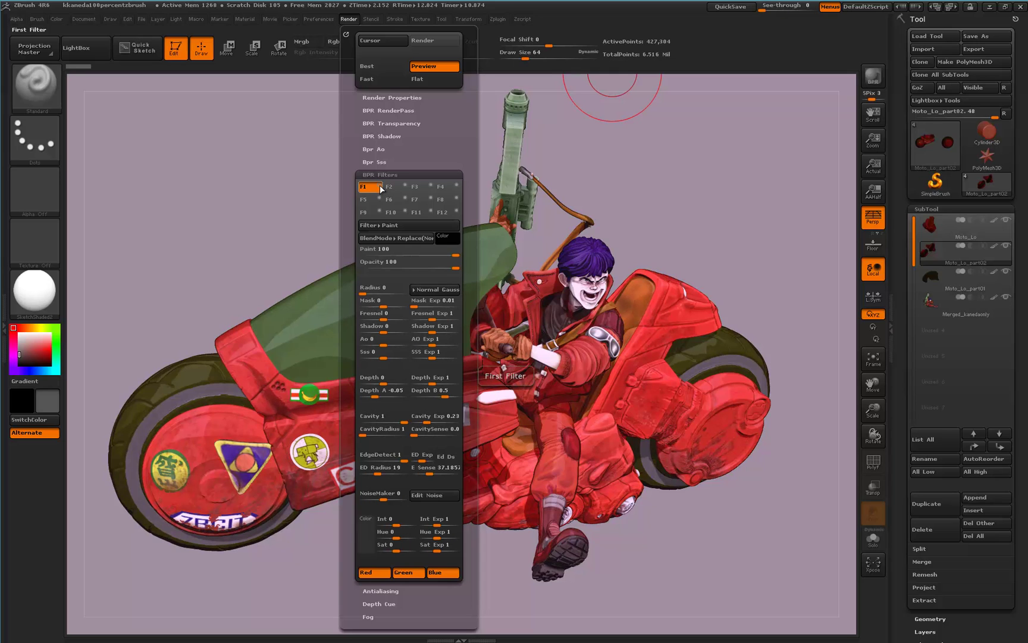
{"action": "left_click", "coordinate": [381, 190]}
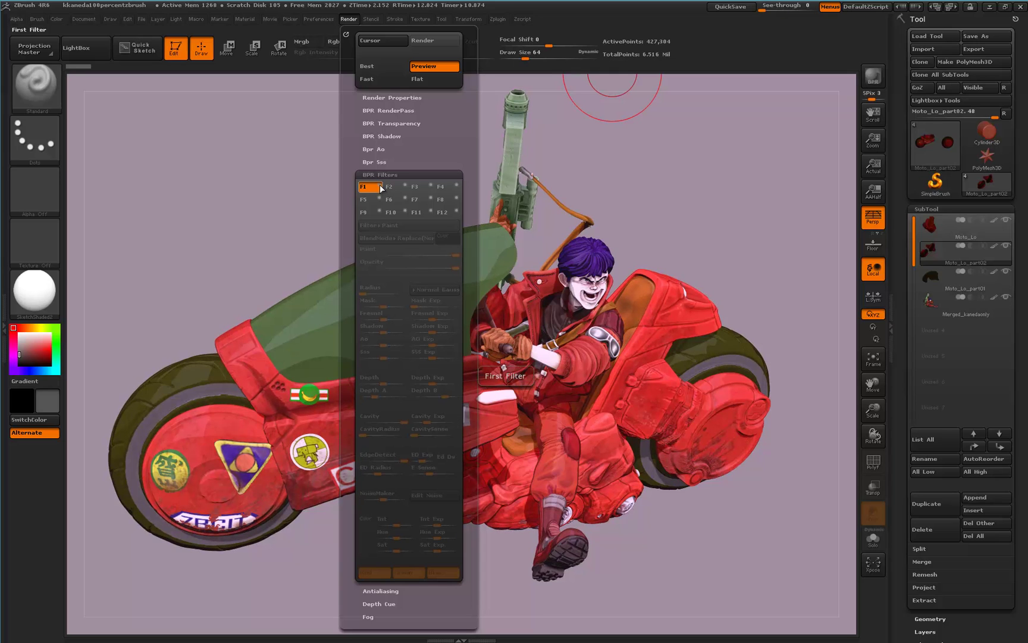
{"action": "left_click", "coordinate": [381, 189]}
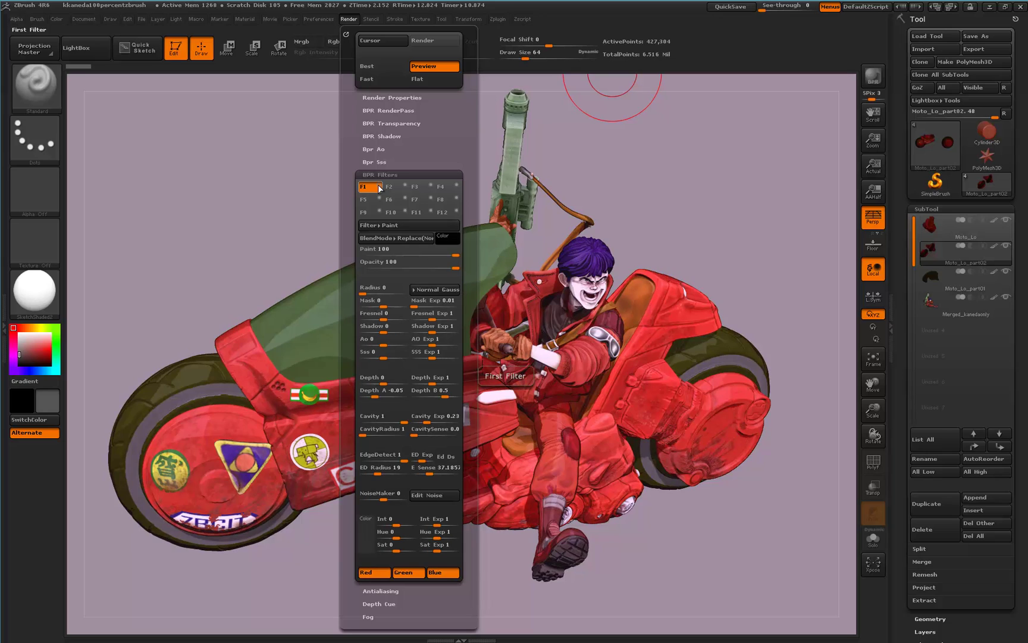
Step: Turn on the second BPR filter, Sharpen, and lower its strength from 84 to 43
{"action": "left_click", "coordinate": [407, 189]}
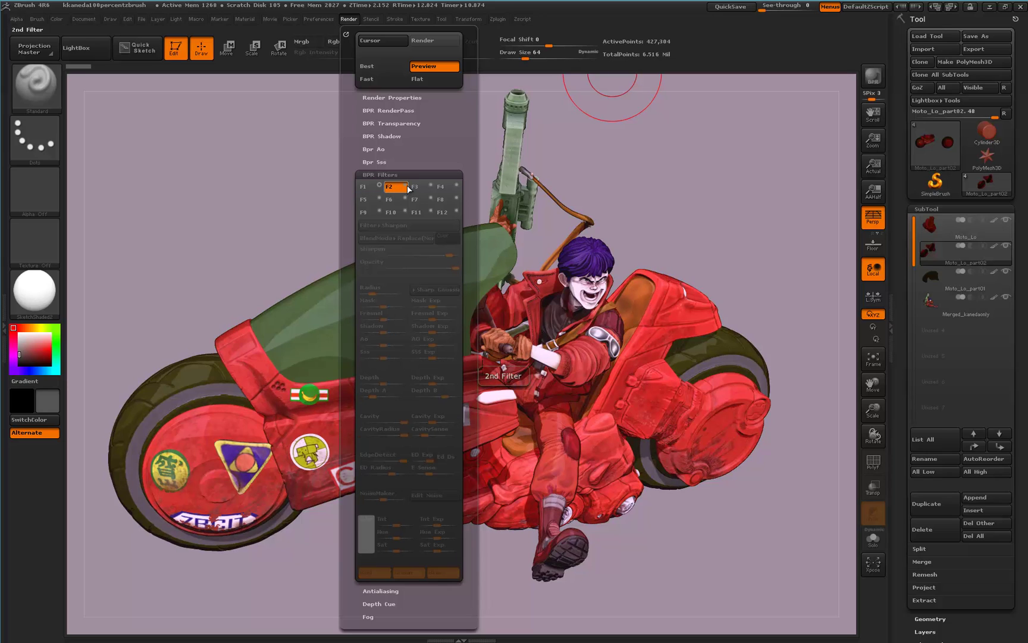
{"action": "left_click", "coordinate": [408, 190]}
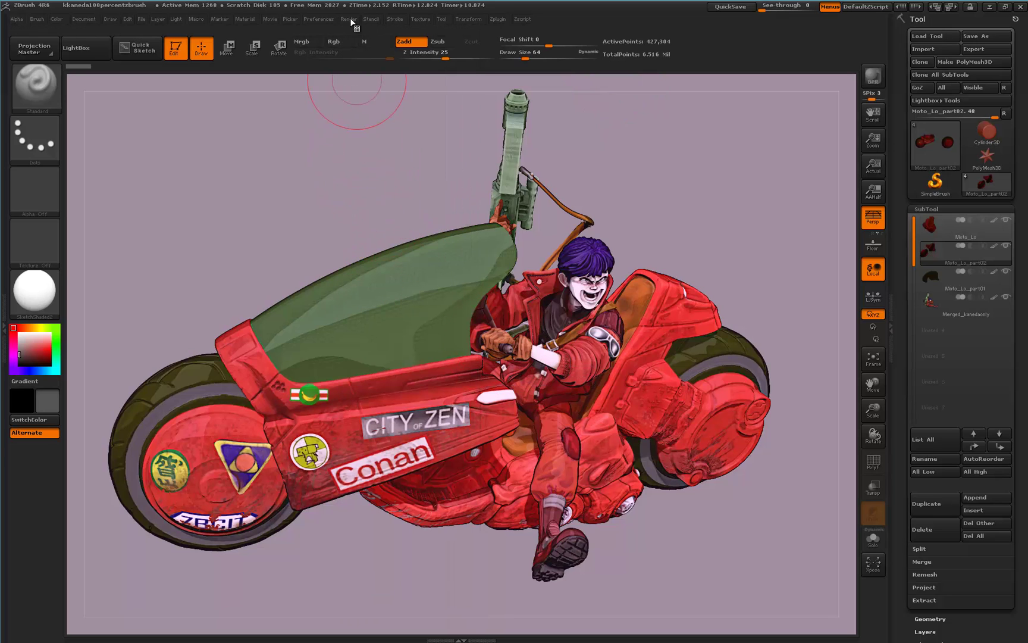
{"action": "left_click", "coordinate": [348, 19]}
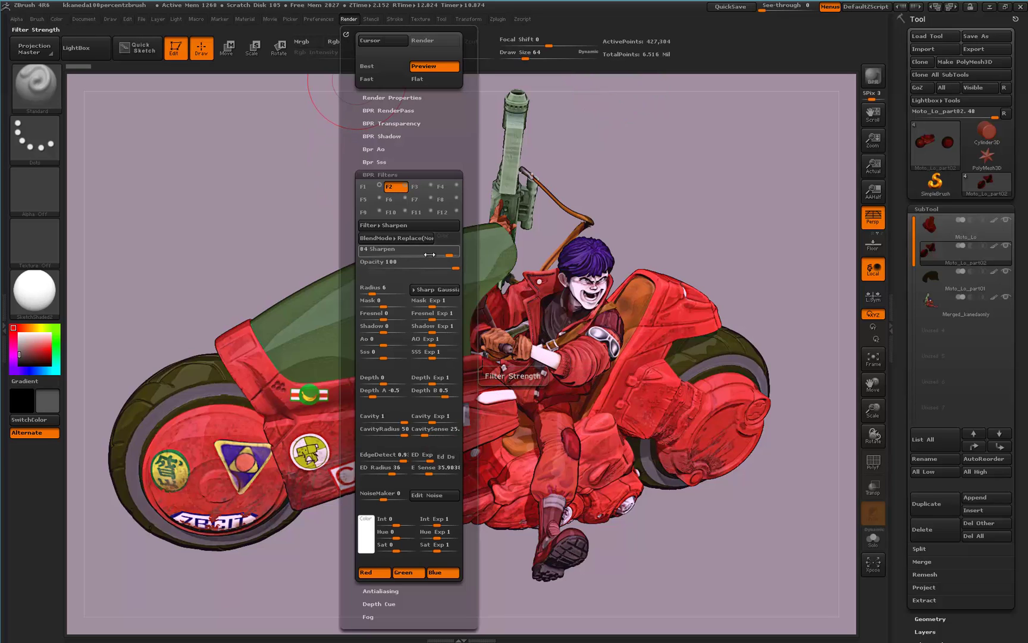
{"action": "mouse_move", "coordinate": [430, 254]}
{"action": "left_mouse_down"}
{"action": "mouse_move", "coordinate": [418, 253]}
{"action": "mouse_move", "coordinate": [435, 252]}
{"action": "left_mouse_up"}
Step: Switch on the third BPR filter and try the fourth slot's Paint filter on and off
{"action": "left_click", "coordinate": [429, 186]}
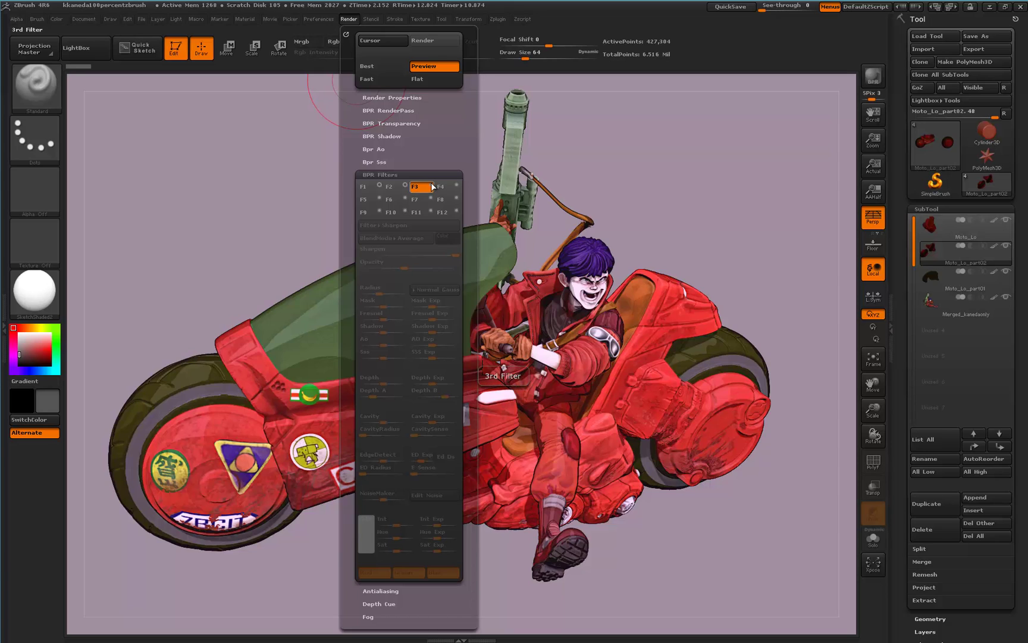
{"action": "left_click", "coordinate": [433, 187]}
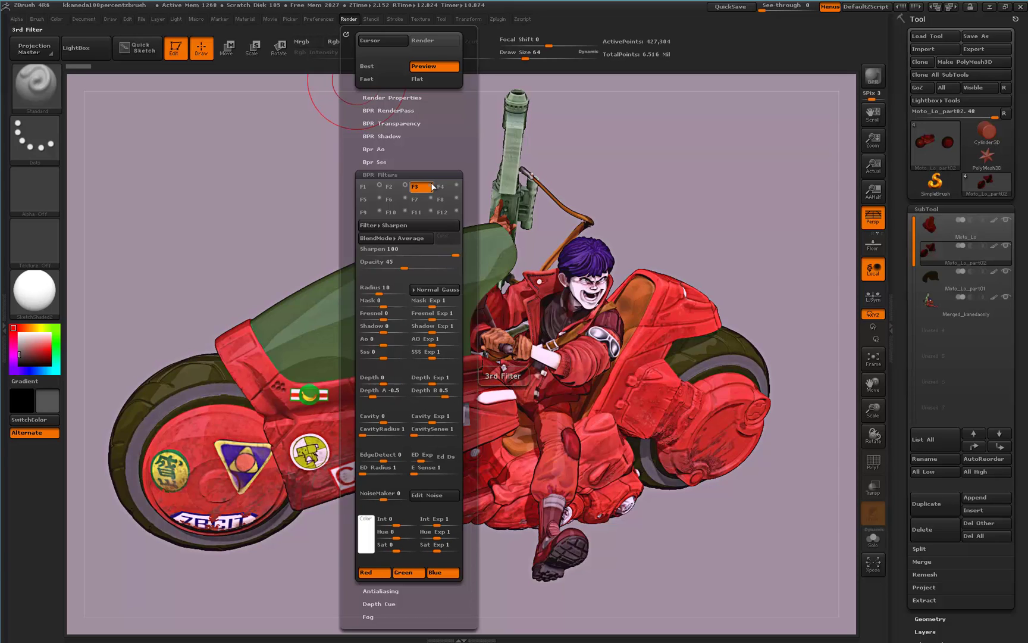
{"action": "left_click", "coordinate": [447, 186]}
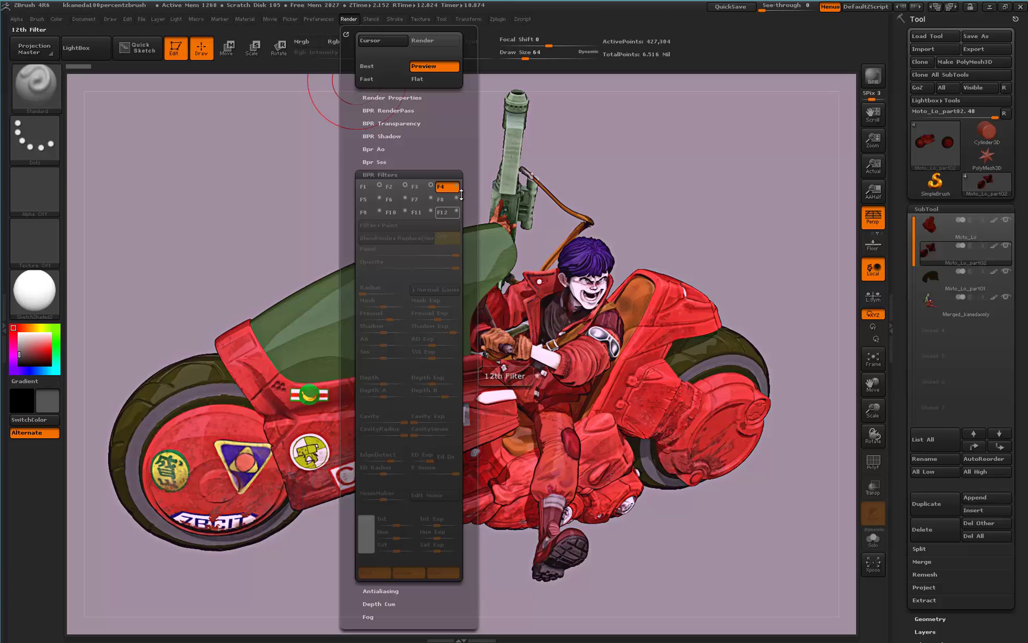
{"action": "left_click", "coordinate": [457, 187]}
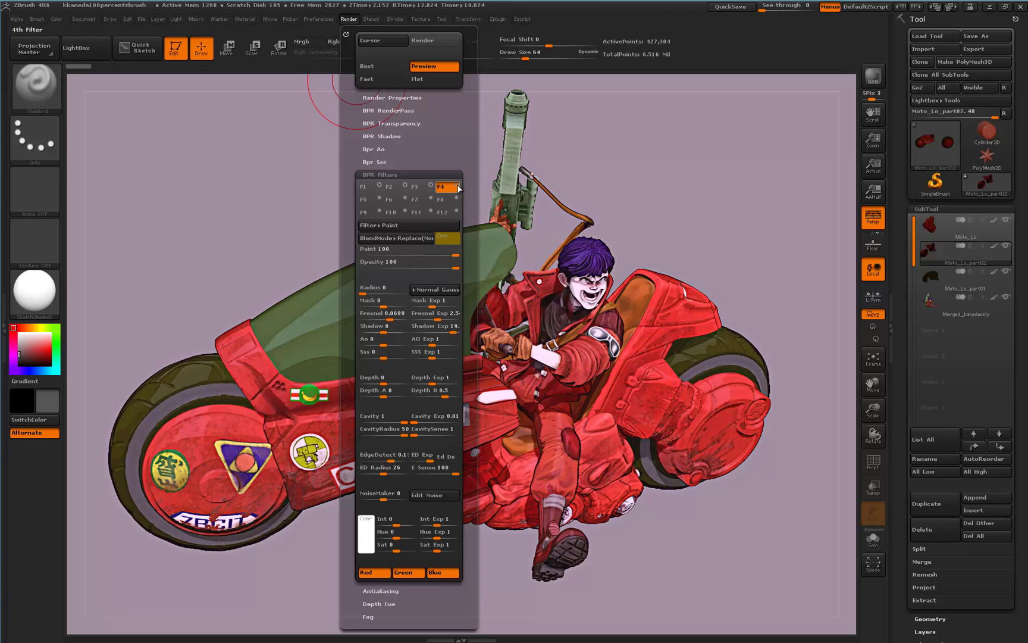
{"action": "left_click", "coordinate": [458, 187]}
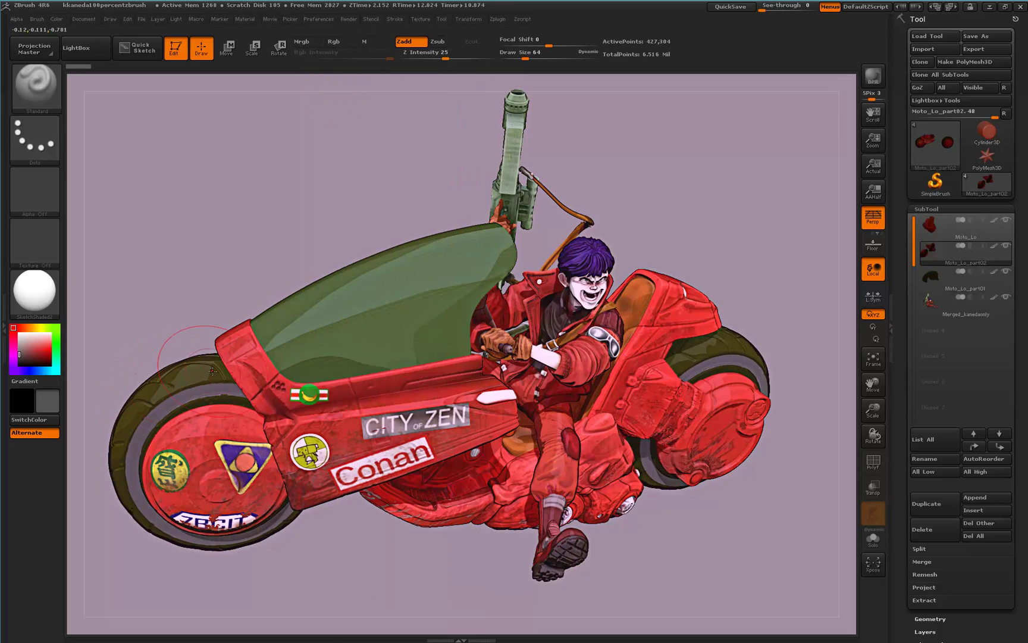
{"action": "left_click", "coordinate": [352, 20]}
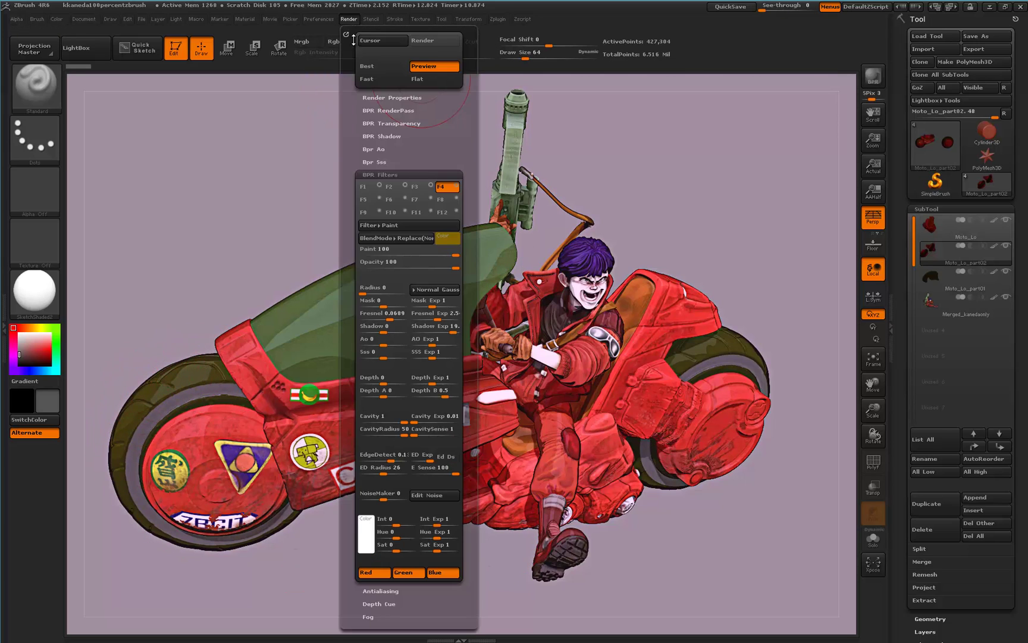
Step: Enable the fifth BPR filter and make its outline colour green
{"action": "left_click", "coordinate": [376, 199]}
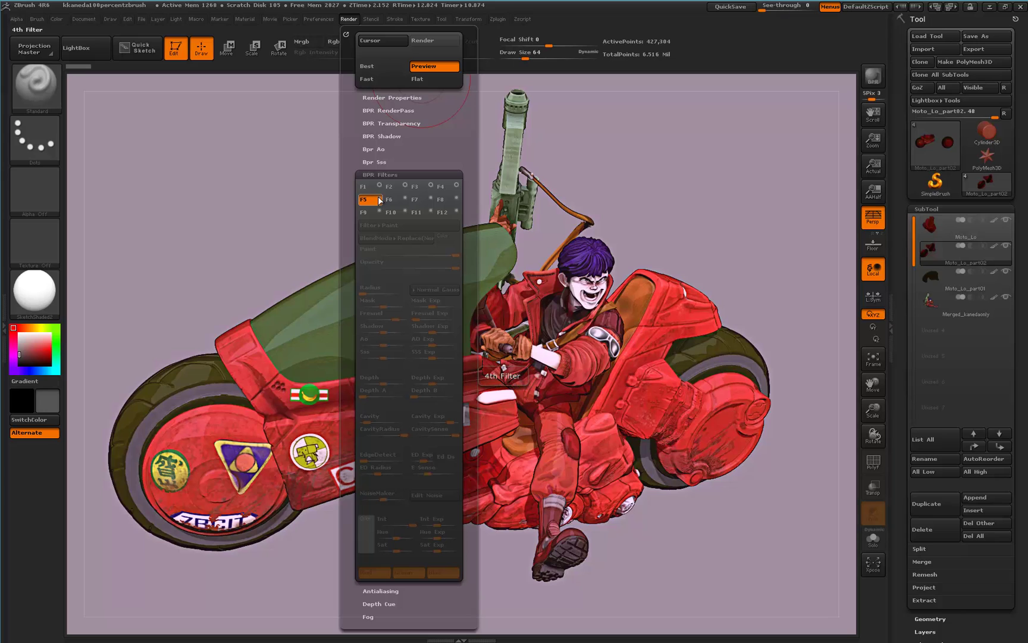
{"action": "left_click", "coordinate": [379, 199]}
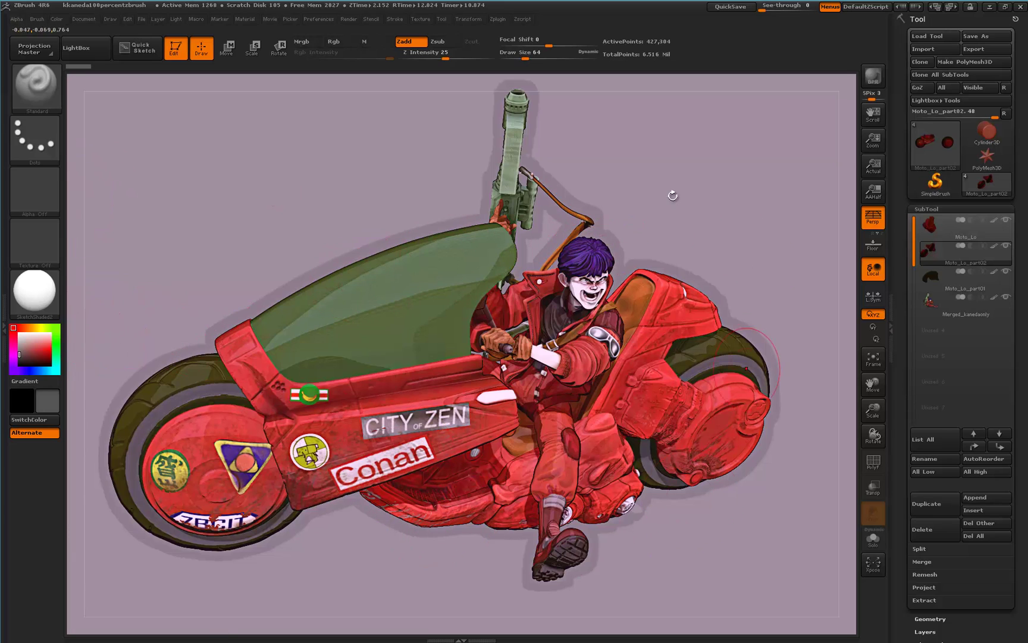
{"action": "left_click", "coordinate": [348, 19]}
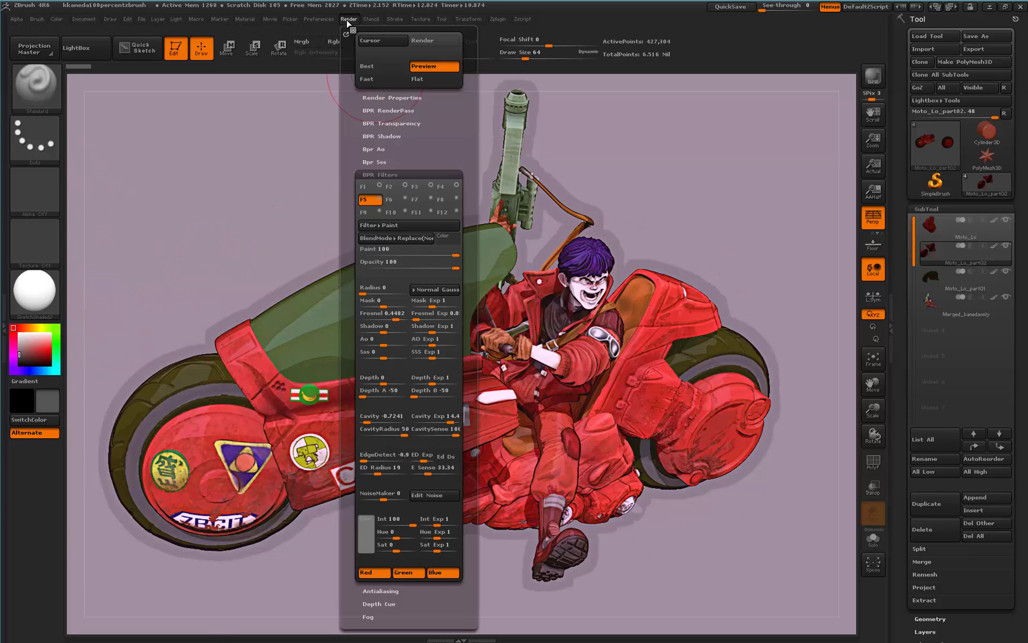
{"action": "left_click", "coordinate": [444, 239]}
{"action": "left_click", "coordinate": [538, 207]}
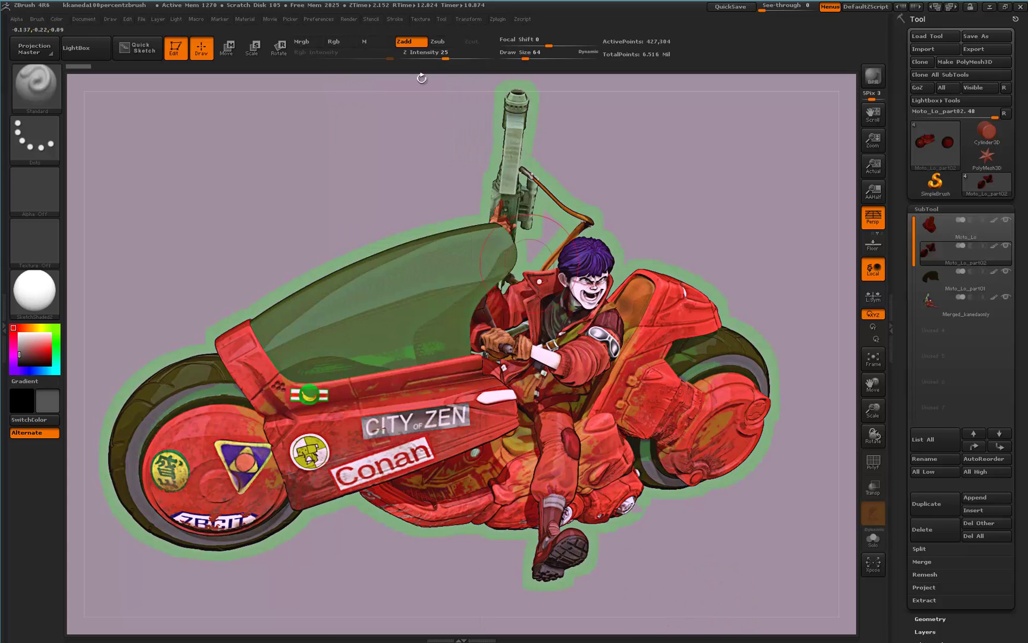
Step: Change the fifth filter's outline colour to near-white, then to a darker grey
{"action": "left_click", "coordinate": [359, 20]}
{"action": "left_click", "coordinate": [447, 238]}
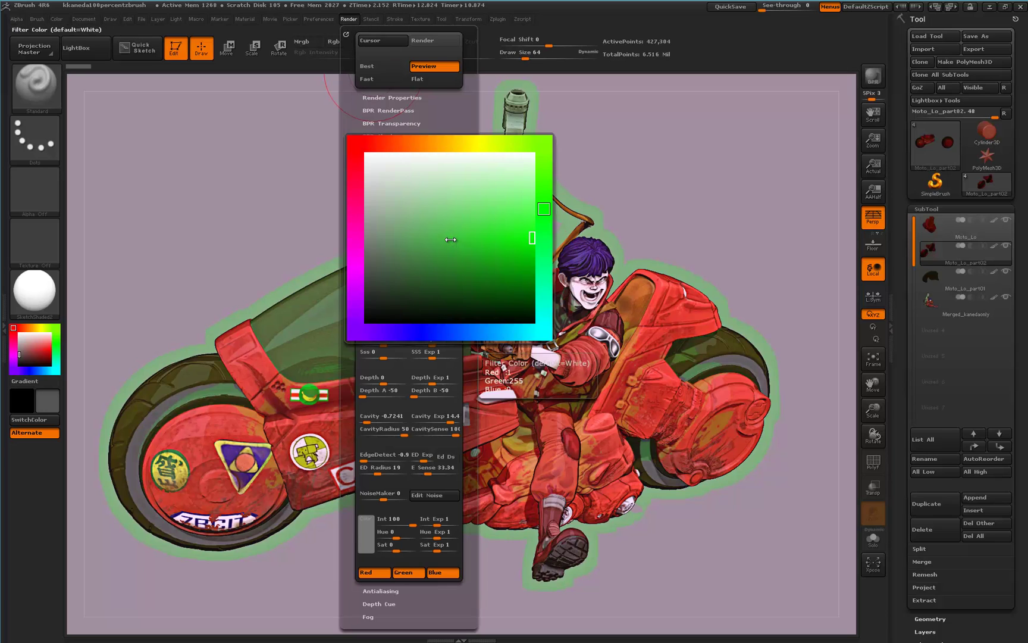
{"action": "left_click", "coordinate": [368, 261]}
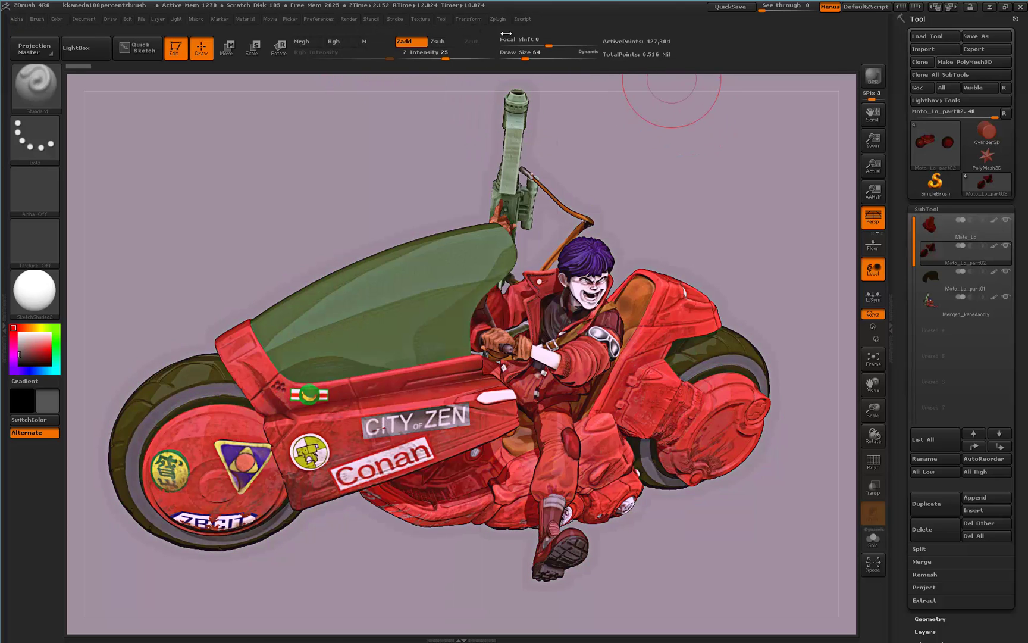
{"action": "left_click", "coordinate": [349, 19]}
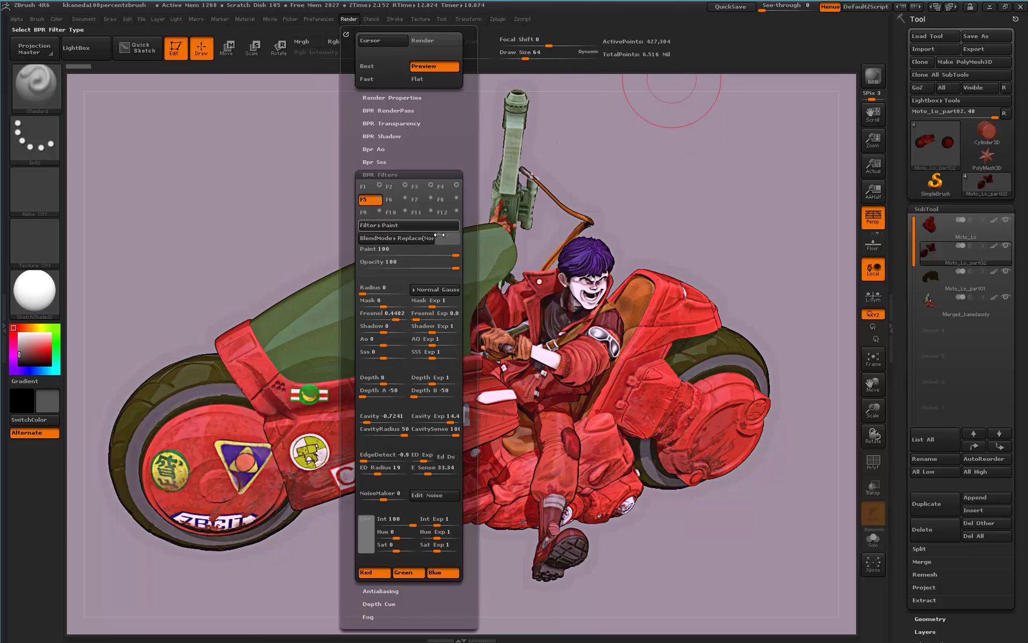
{"action": "left_click", "coordinate": [439, 238]}
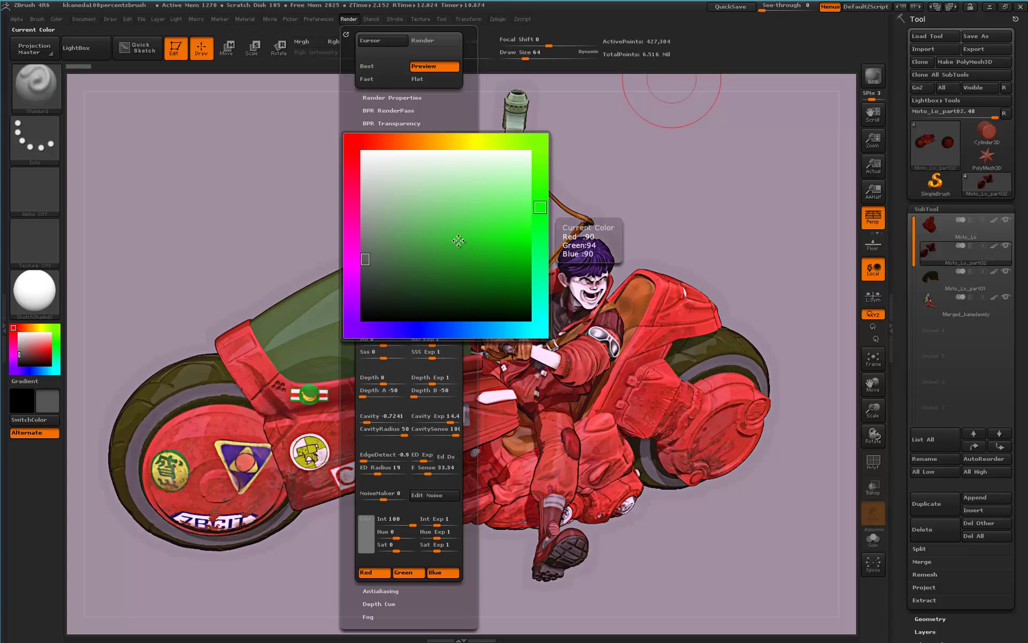
{"action": "left_click", "coordinate": [365, 294]}
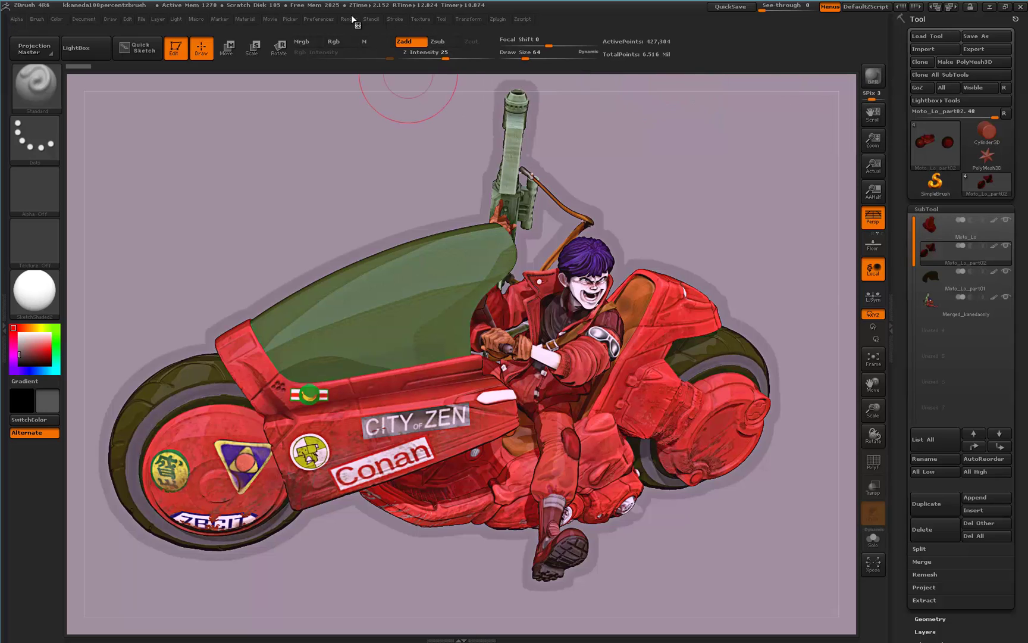
Step: Try the sixth BPR filter, then leave it switched off
{"action": "left_click", "coordinate": [351, 19]}
{"action": "left_click", "coordinate": [402, 200]}
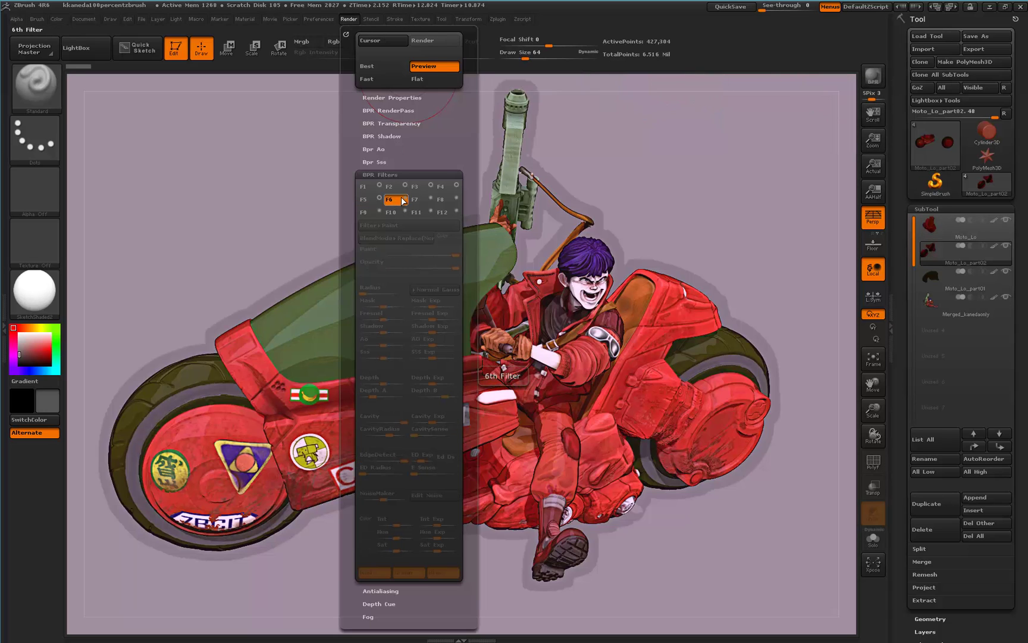
{"action": "left_click", "coordinate": [408, 200]}
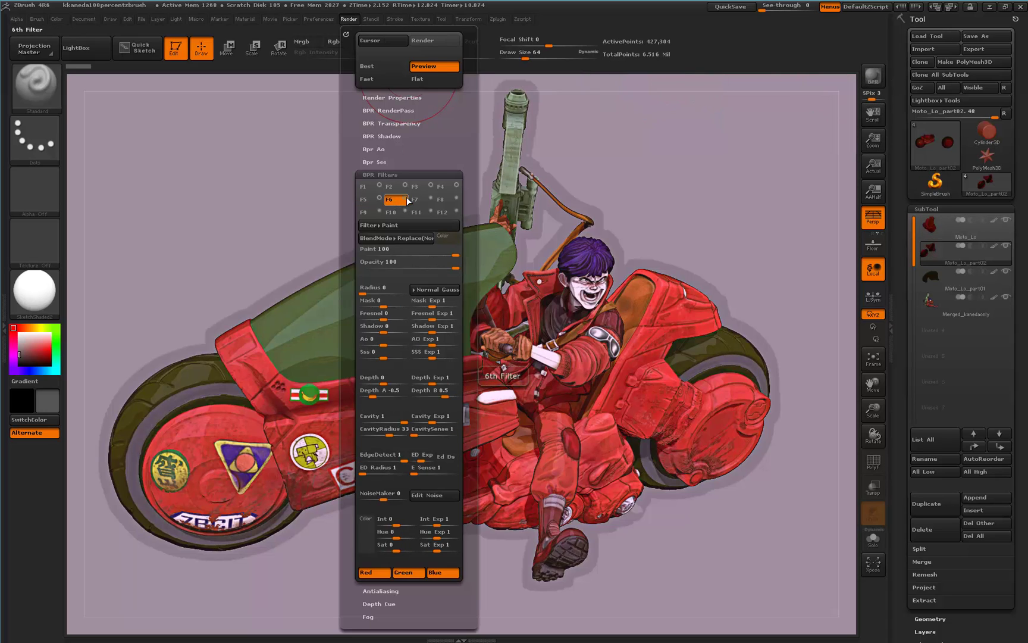
{"action": "left_click", "coordinate": [408, 200]}
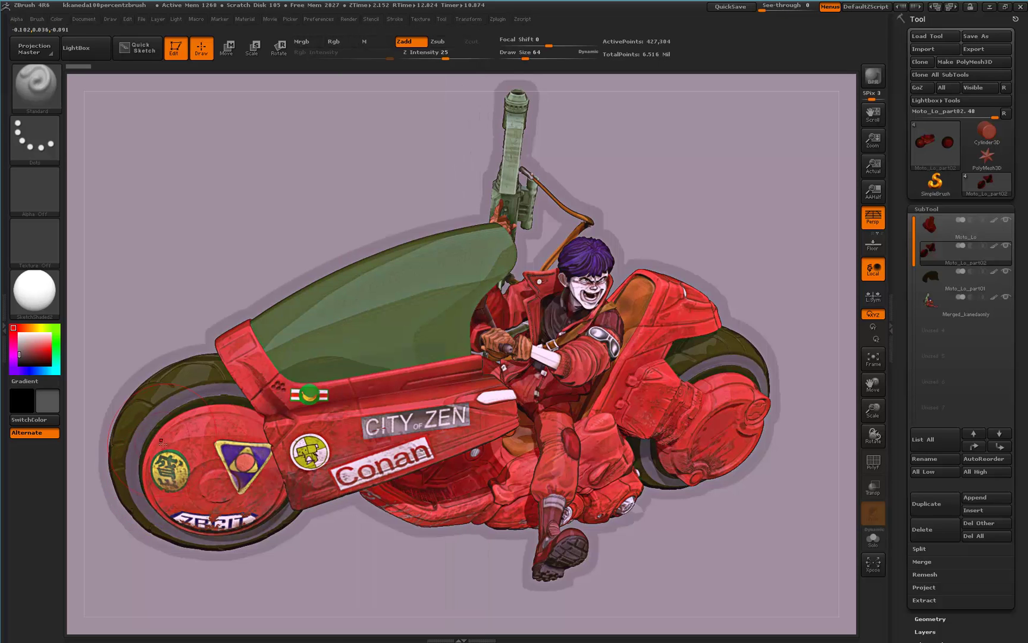
Step: Enable the seventh filter, Posterize, comparing the render with it off and on
{"action": "left_click", "coordinate": [350, 18]}
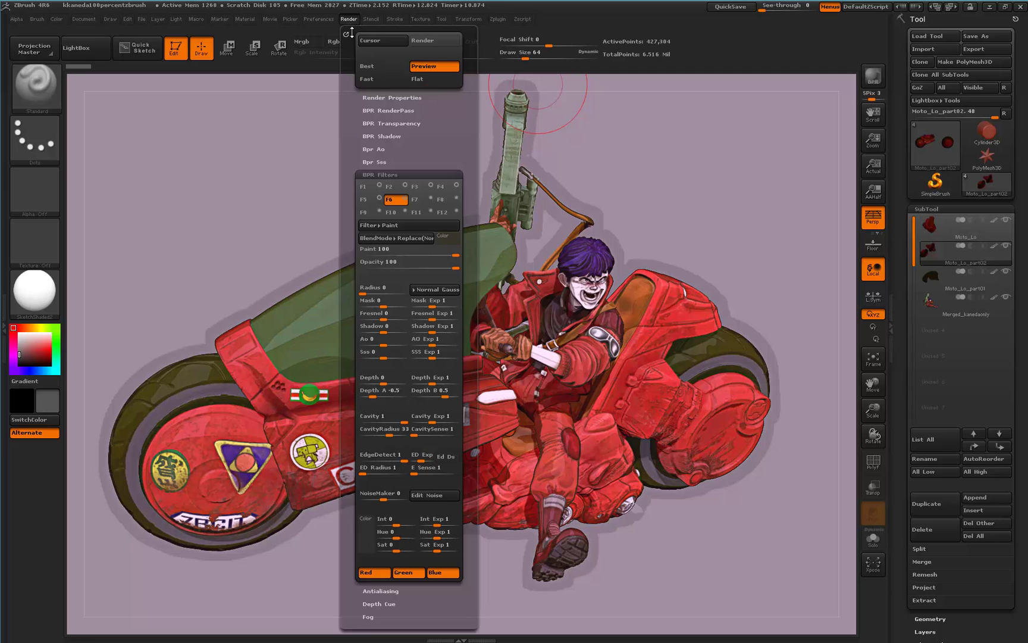
{"action": "left_click", "coordinate": [422, 199]}
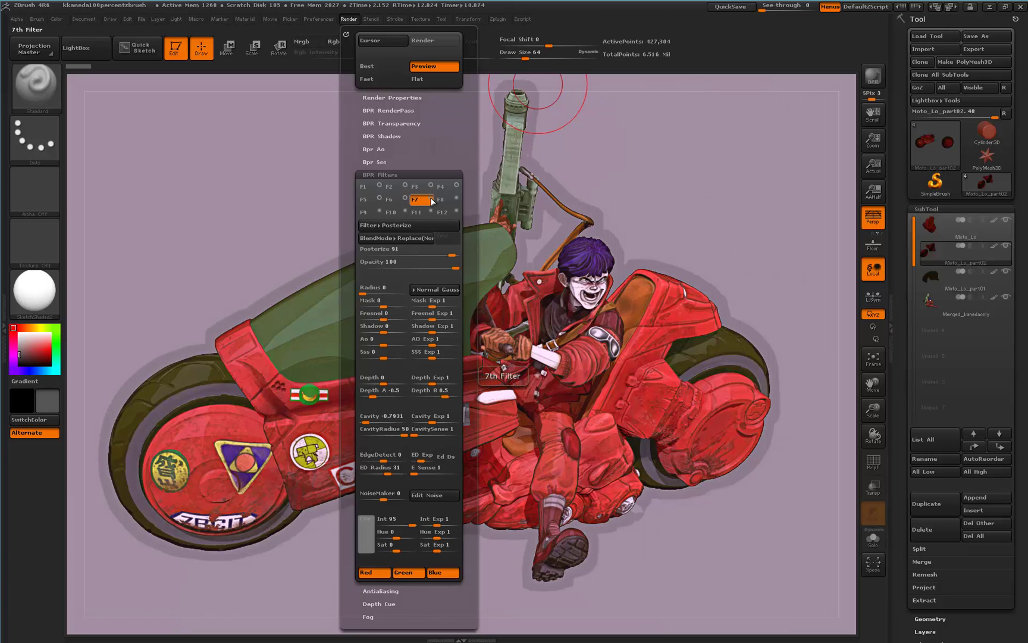
{"action": "left_click", "coordinate": [433, 201]}
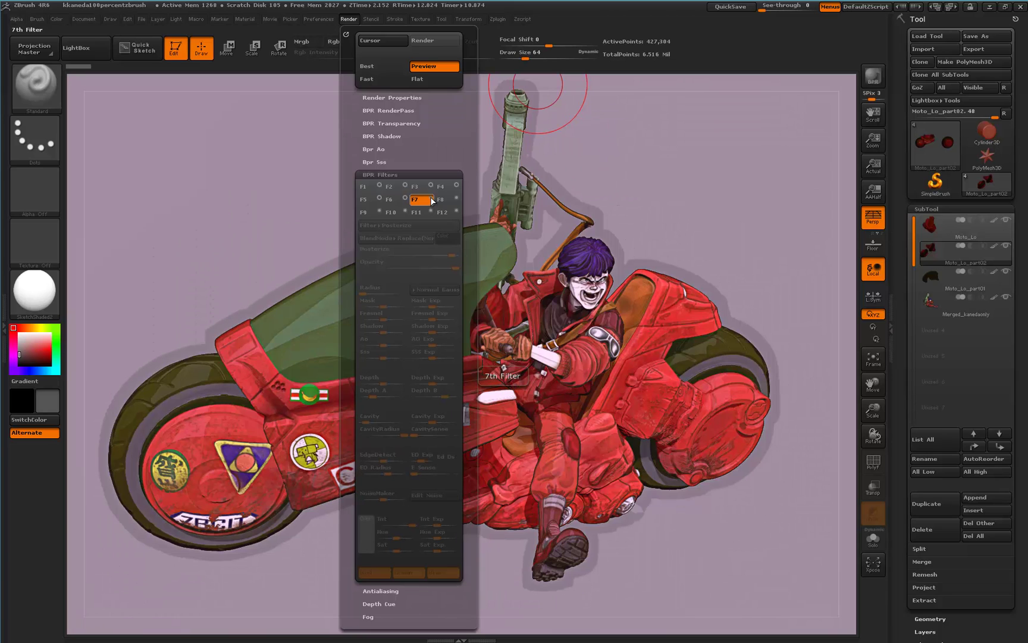
{"action": "left_click", "coordinate": [433, 201]}
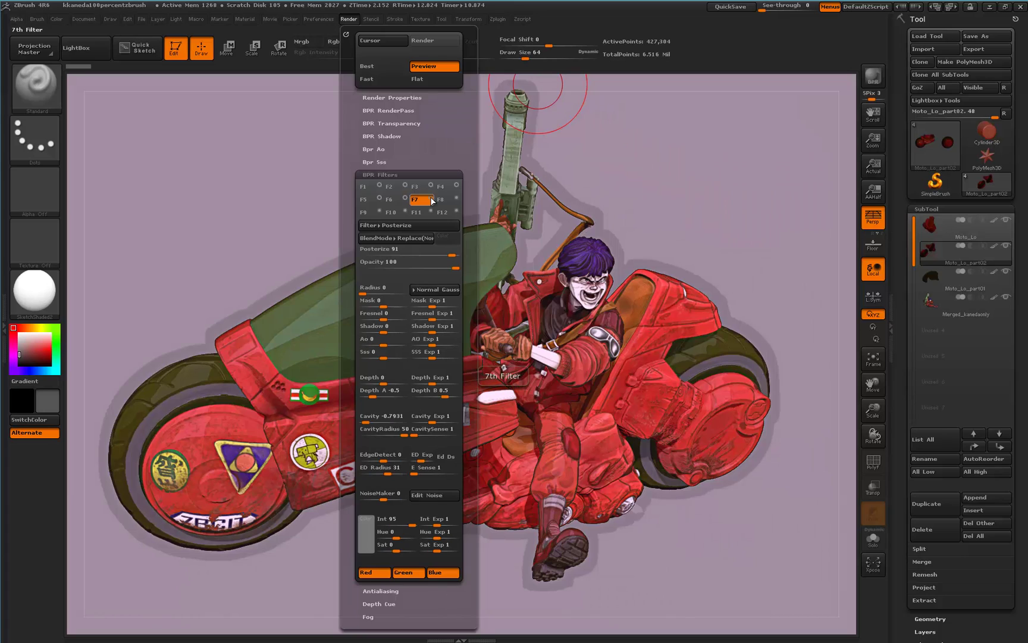
Step: Turn on Sharpen in slot eight and Blue in slot nine at strength 52
{"action": "left_click", "coordinate": [447, 201]}
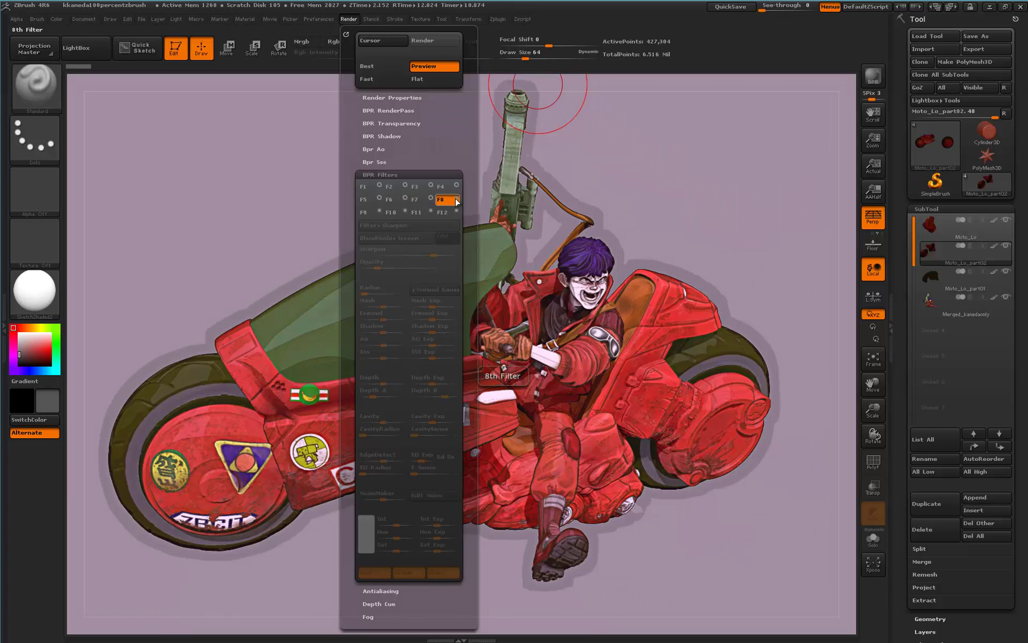
{"action": "left_click", "coordinate": [456, 201]}
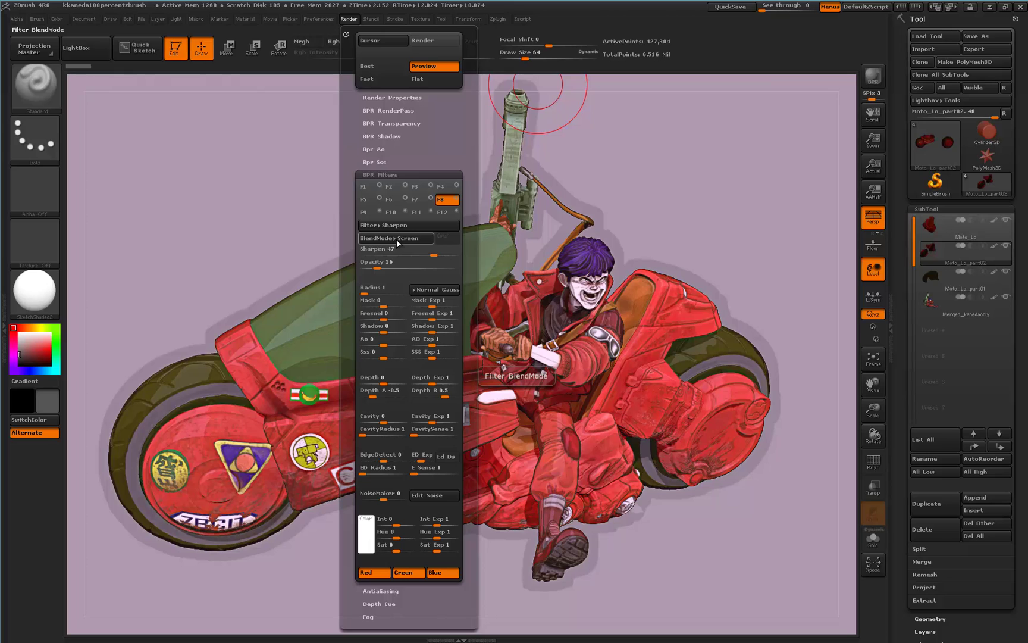
{"action": "left_click", "coordinate": [375, 215]}
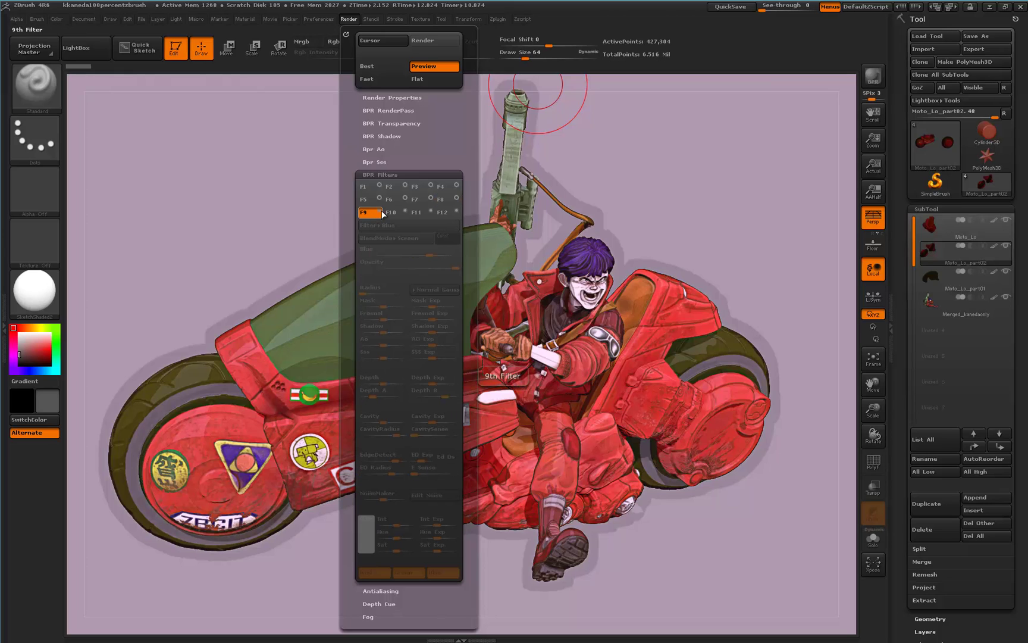
{"action": "left_click", "coordinate": [381, 212]}
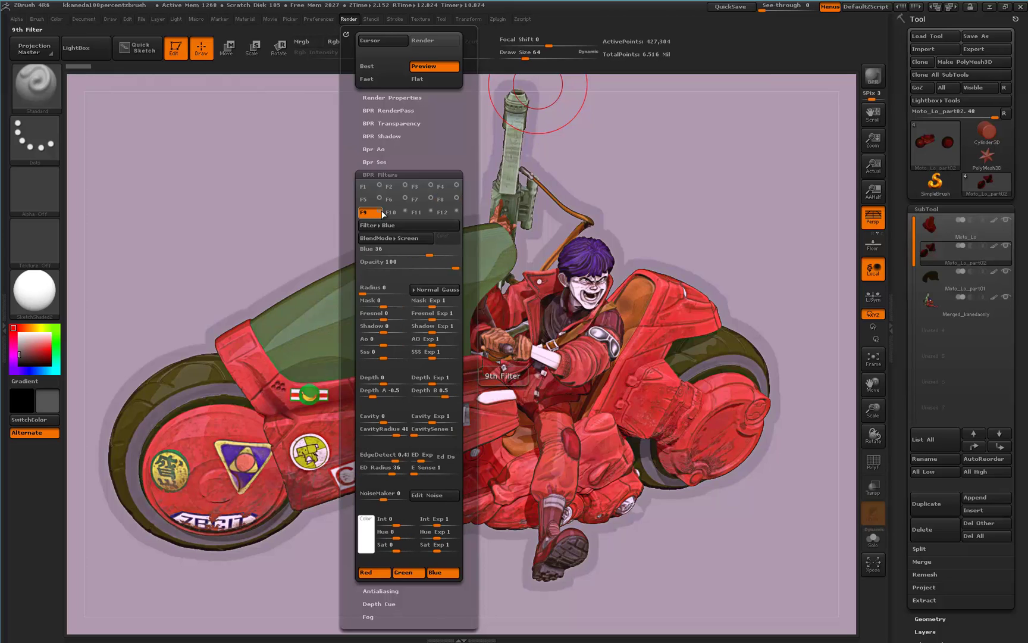
{"action": "left_click_drag", "start_coordinate": [429, 254], "coordinate": [452, 254]}
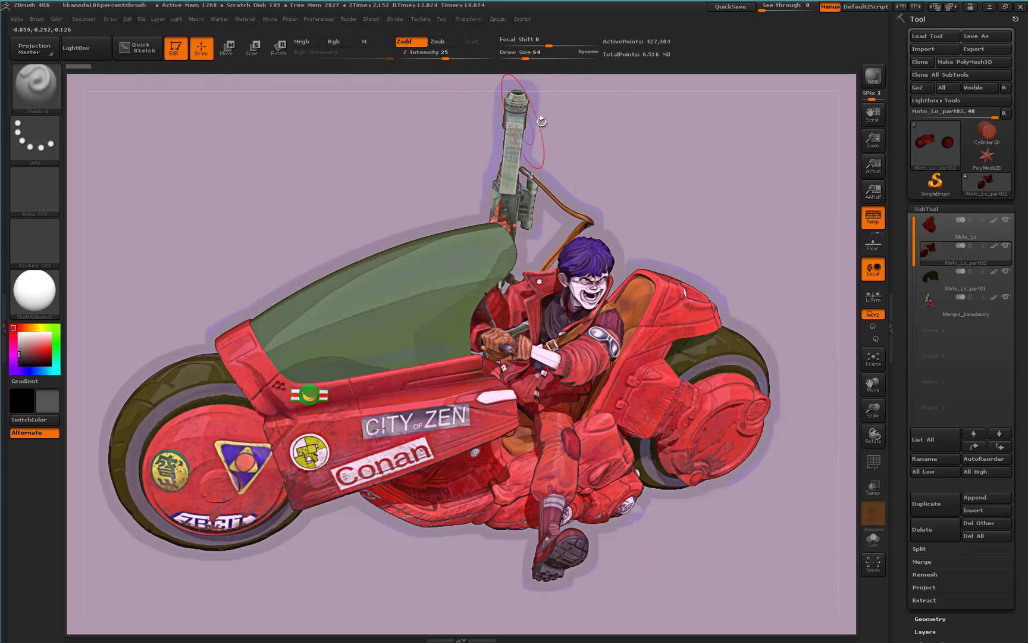
{"action": "left_click", "coordinate": [348, 19]}
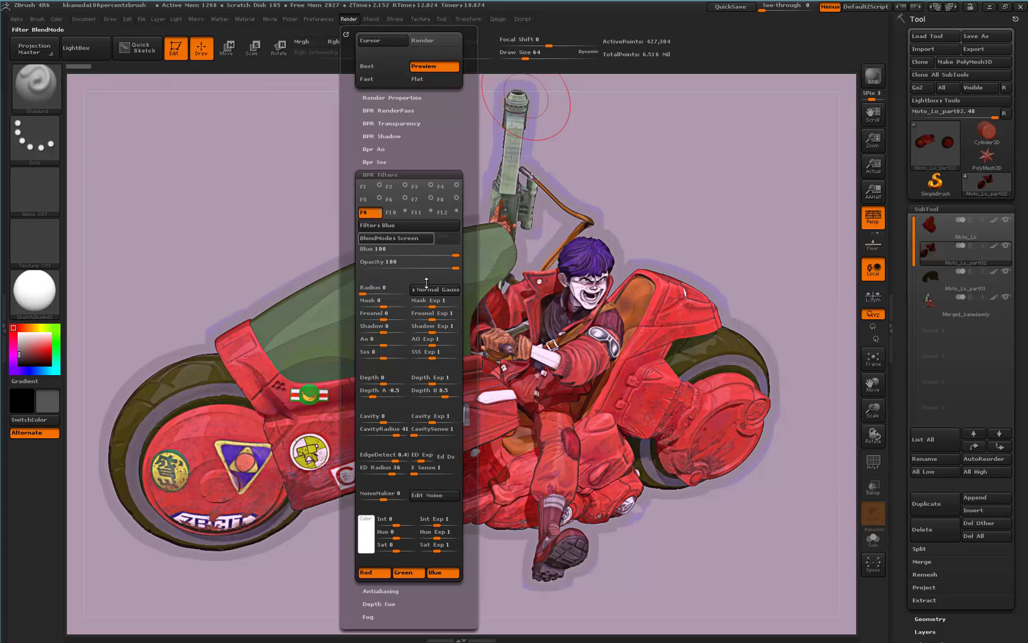
{"action": "mouse_move", "coordinate": [445, 250]}
{"action": "left_mouse_down"}
{"action": "mouse_move", "coordinate": [417, 252]}
{"action": "mouse_move", "coordinate": [435, 254]}
{"action": "left_mouse_up"}
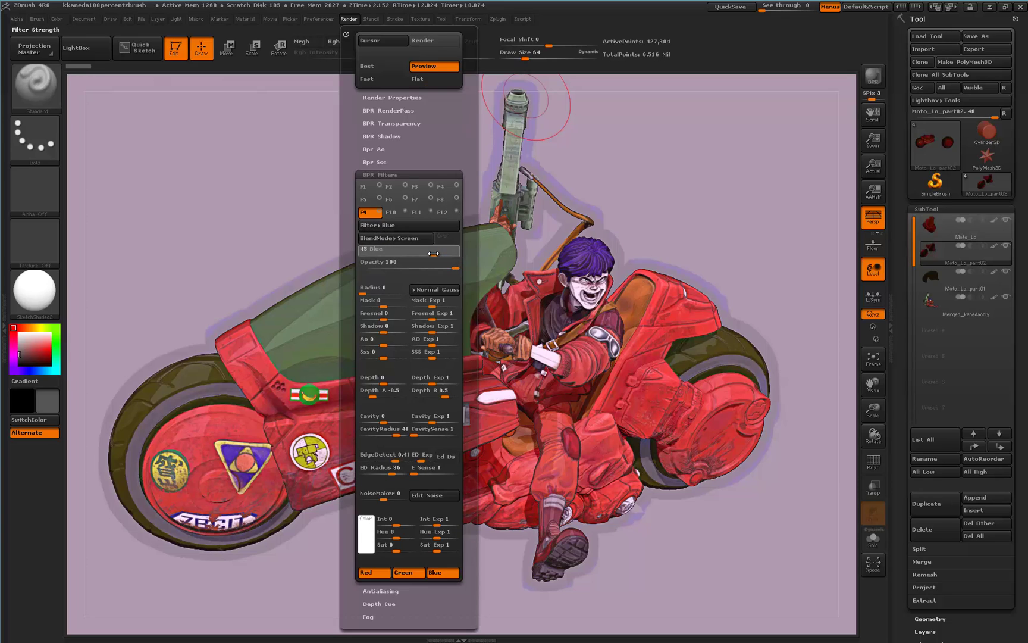
Step: Enable Noise in slot ten, Sharpen in eleven, and Red in twelve at strength 86
{"action": "left_click", "coordinate": [399, 213]}
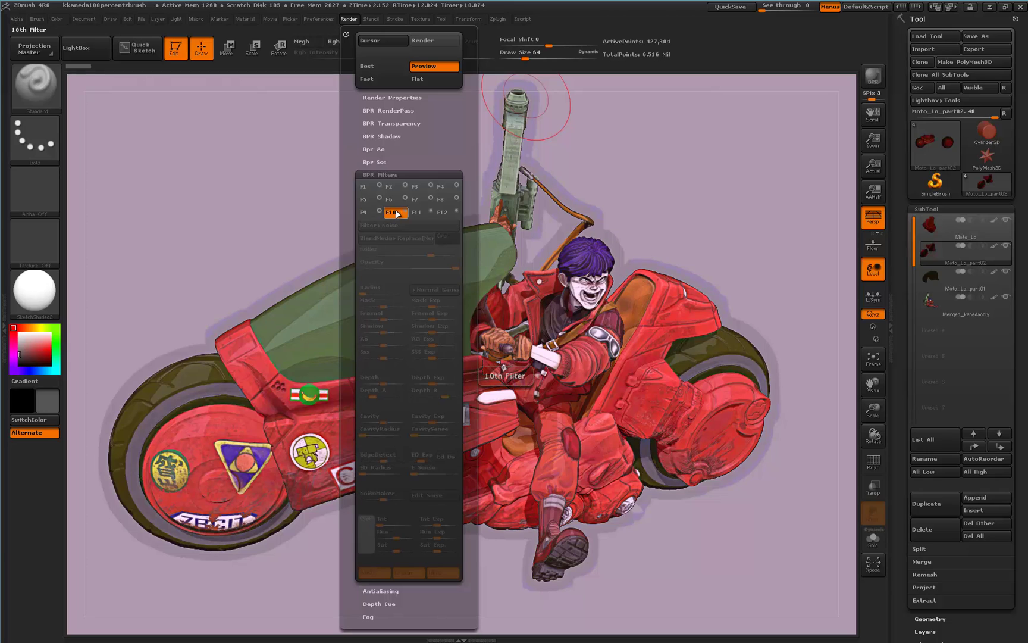
{"action": "left_click", "coordinate": [406, 212]}
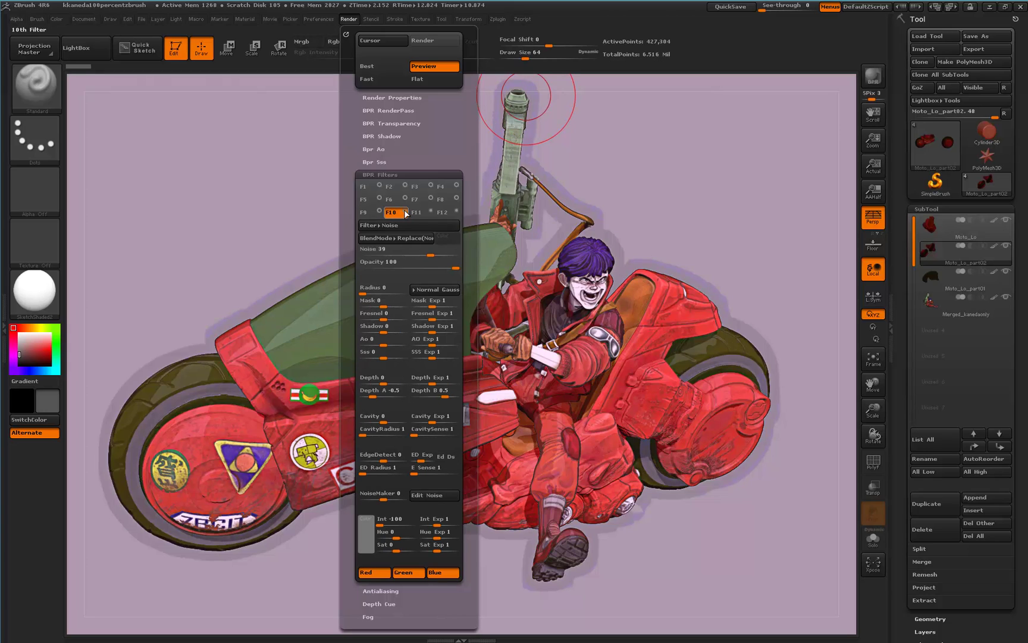
{"action": "left_click", "coordinate": [418, 213]}
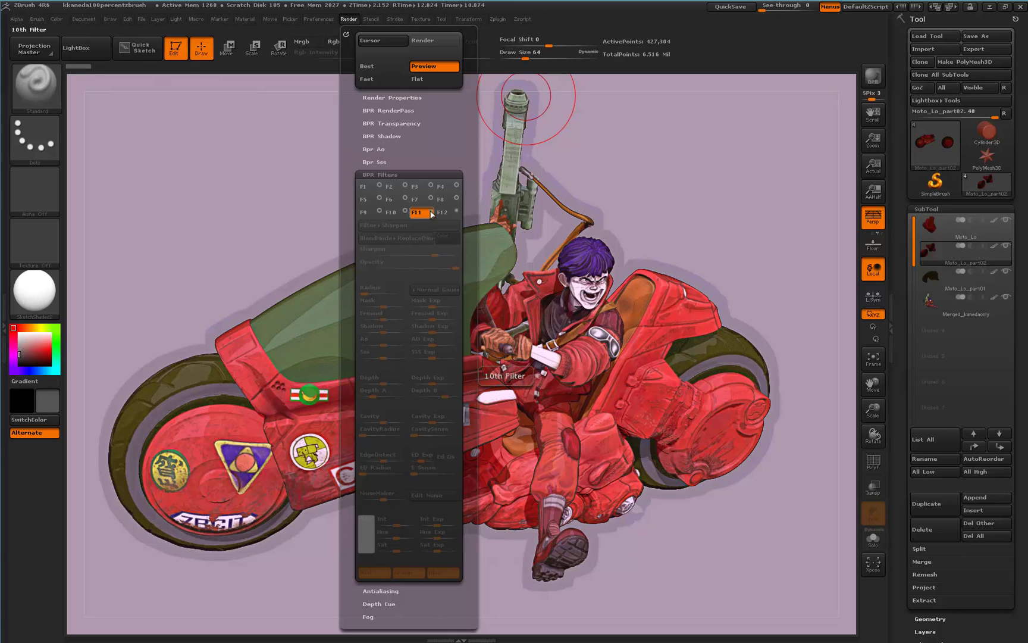
{"action": "left_click", "coordinate": [431, 213]}
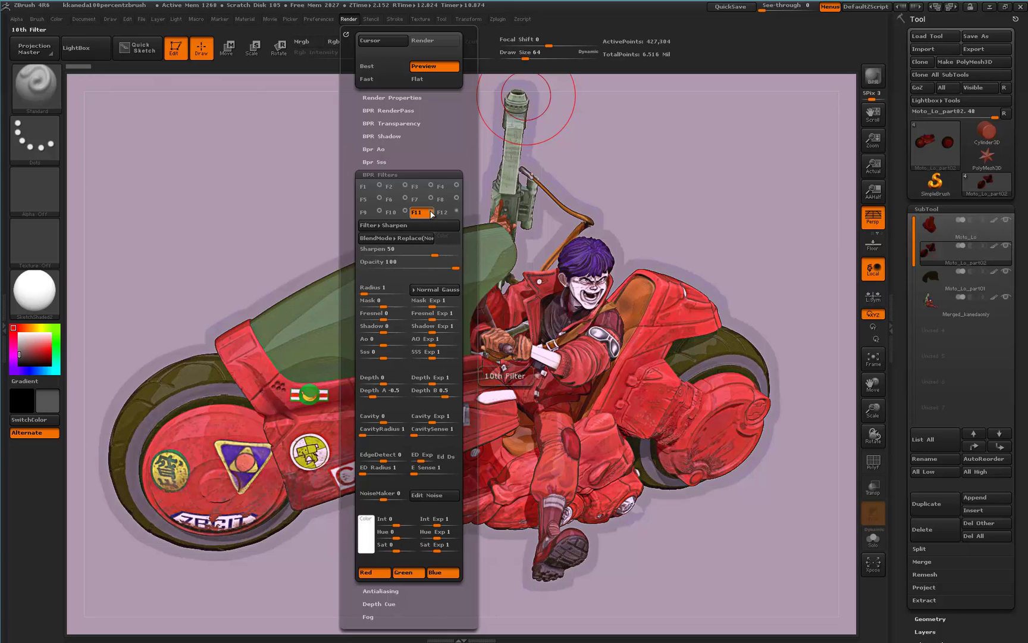
{"action": "left_click", "coordinate": [446, 213]}
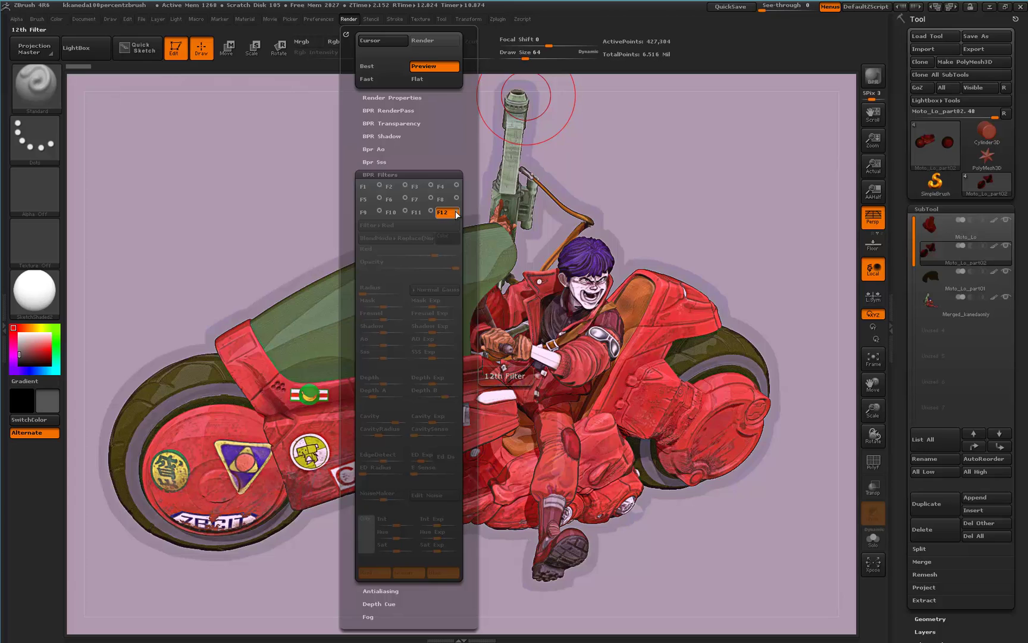
{"action": "left_click", "coordinate": [457, 213]}
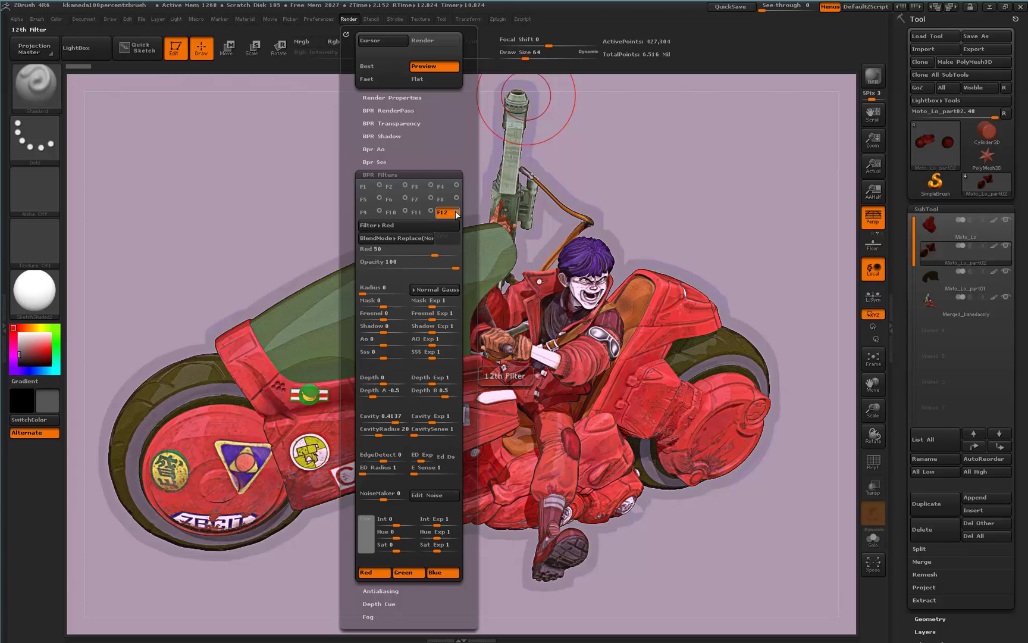
{"action": "left_click_drag", "start_coordinate": [435, 255], "coordinate": [671, 189]}
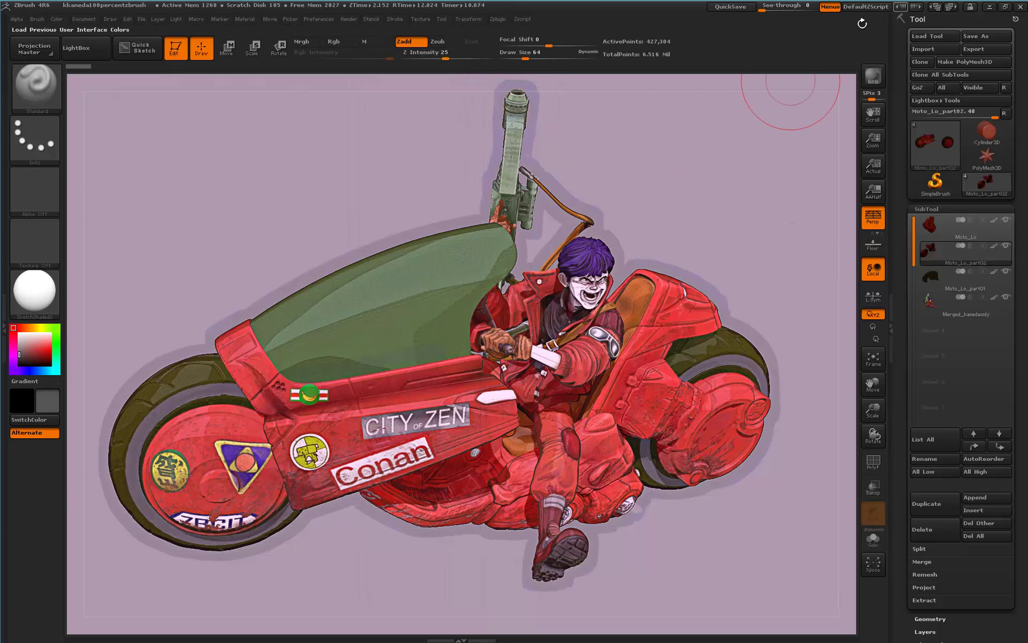